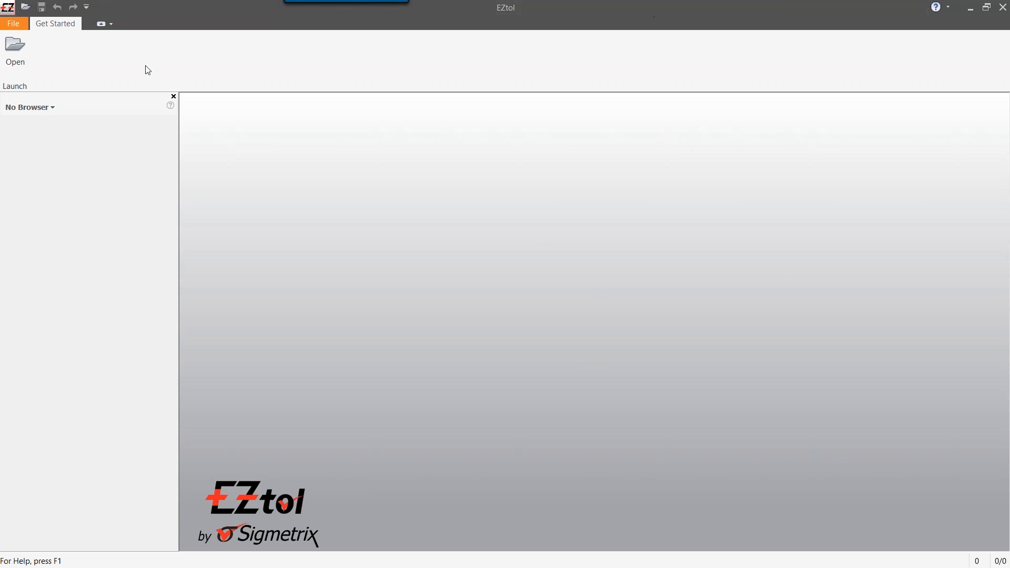
- Open caster.sldasm from the Caster - SOLIDWORKS folder as a SolidWorks file and import it with Convert Model, keeping the default options
{"action": "left_click", "coordinate": [19, 53]}
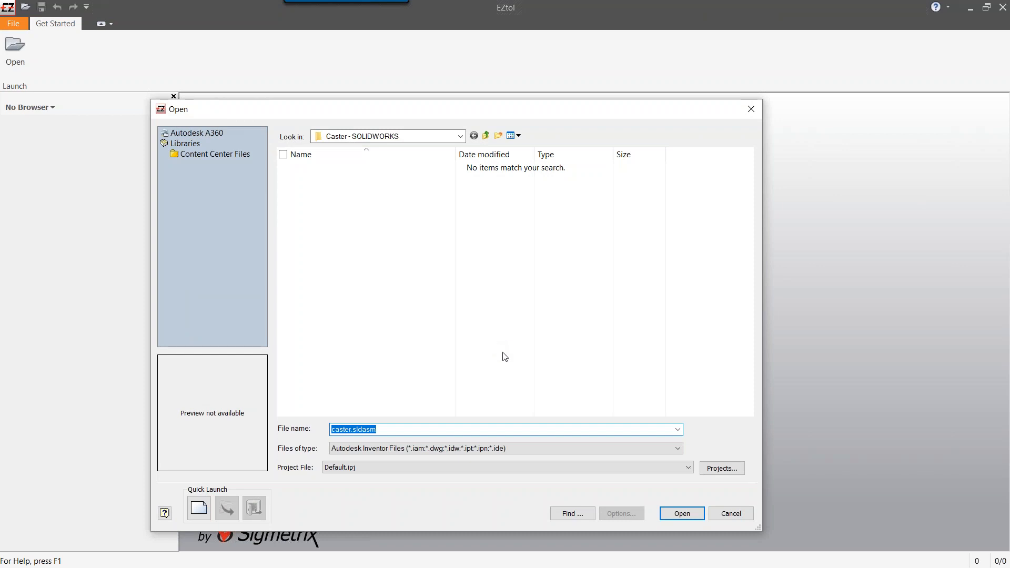
{"action": "left_click", "coordinate": [678, 448]}
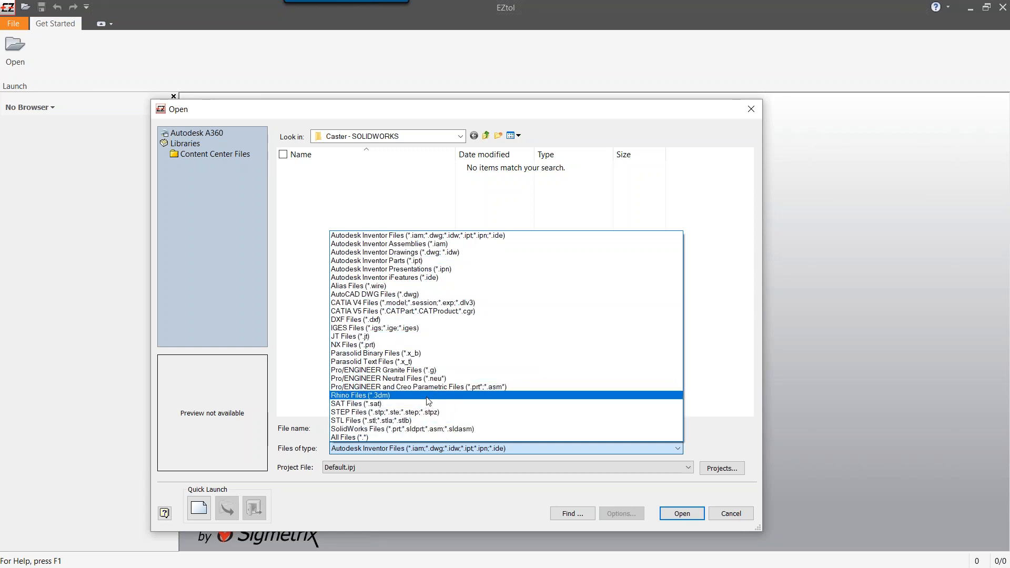
{"action": "left_click", "coordinate": [489, 140]}
{"action": "left_click", "coordinate": [486, 136]}
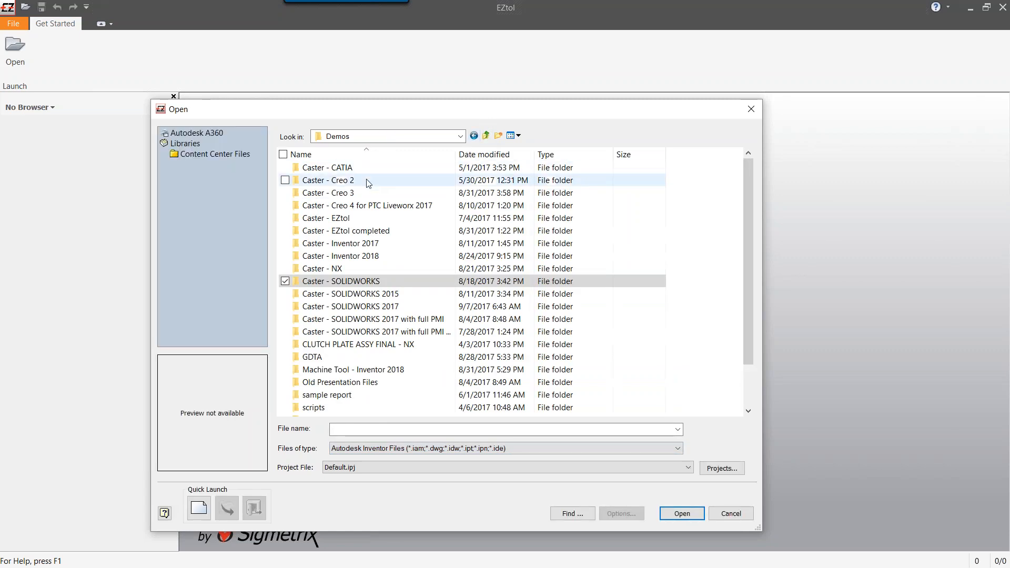
{"action": "double_click", "coordinate": [363, 281]}
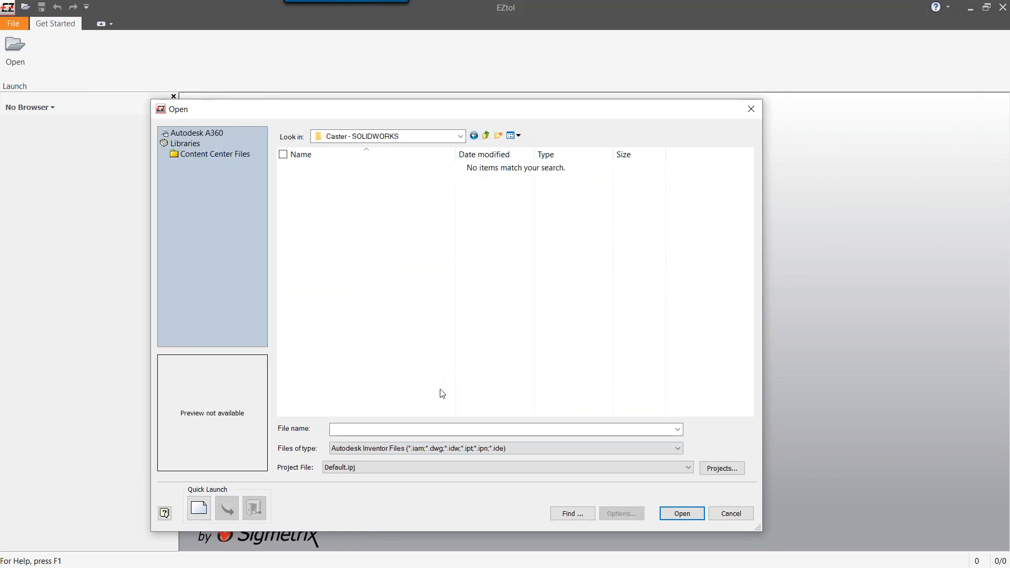
{"action": "left_click", "coordinate": [498, 448]}
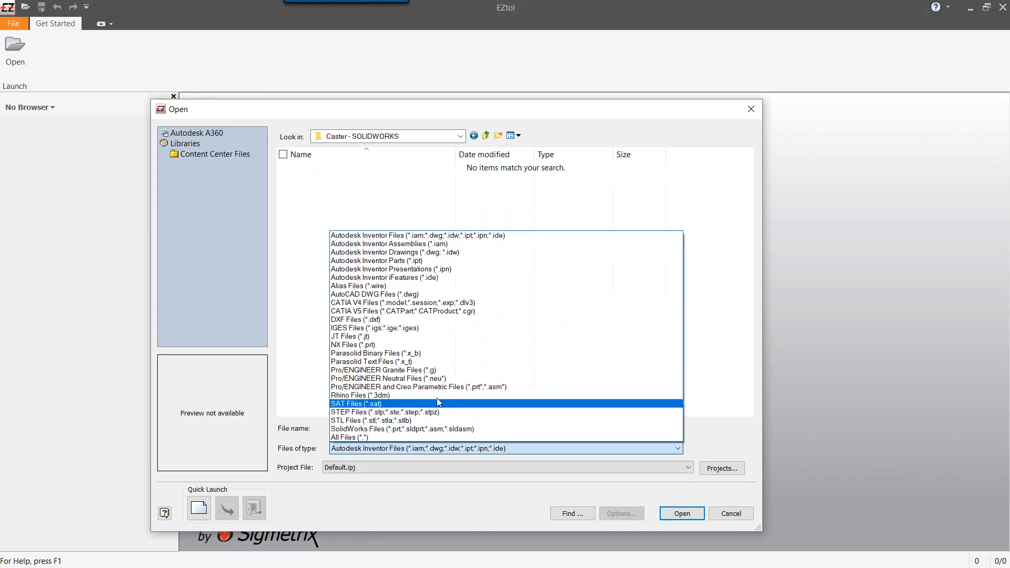
{"action": "left_click", "coordinate": [430, 430]}
{"action": "left_click", "coordinate": [339, 206]}
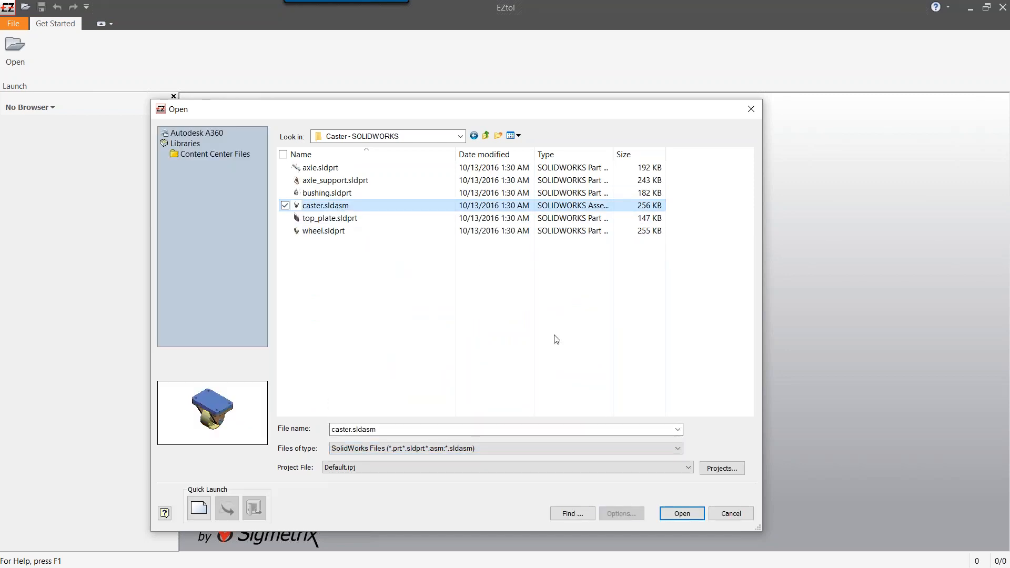
{"action": "left_click", "coordinate": [682, 513]}
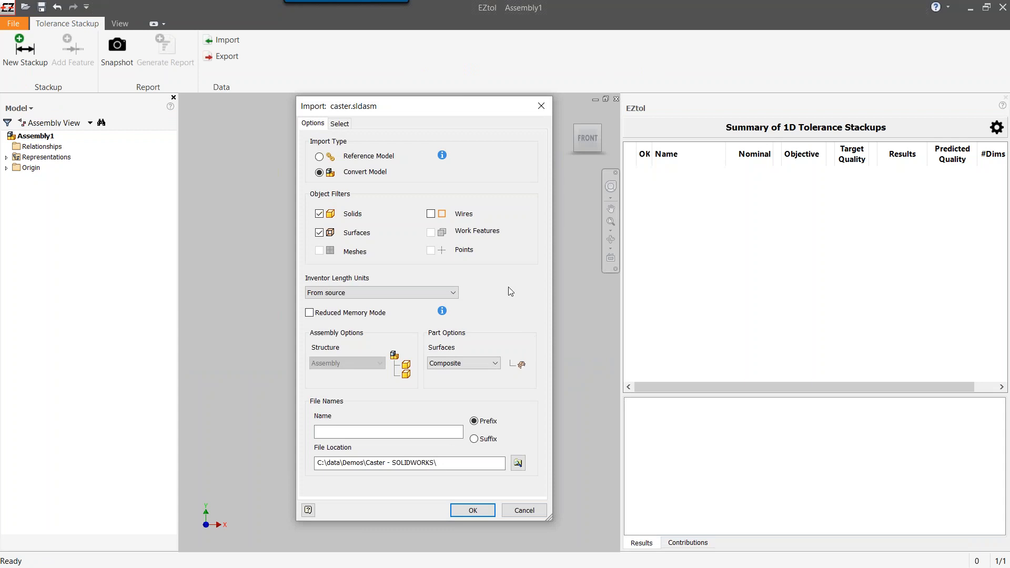
{"action": "left_click_drag", "start_coordinate": [426, 108], "coordinate": [398, 112]}
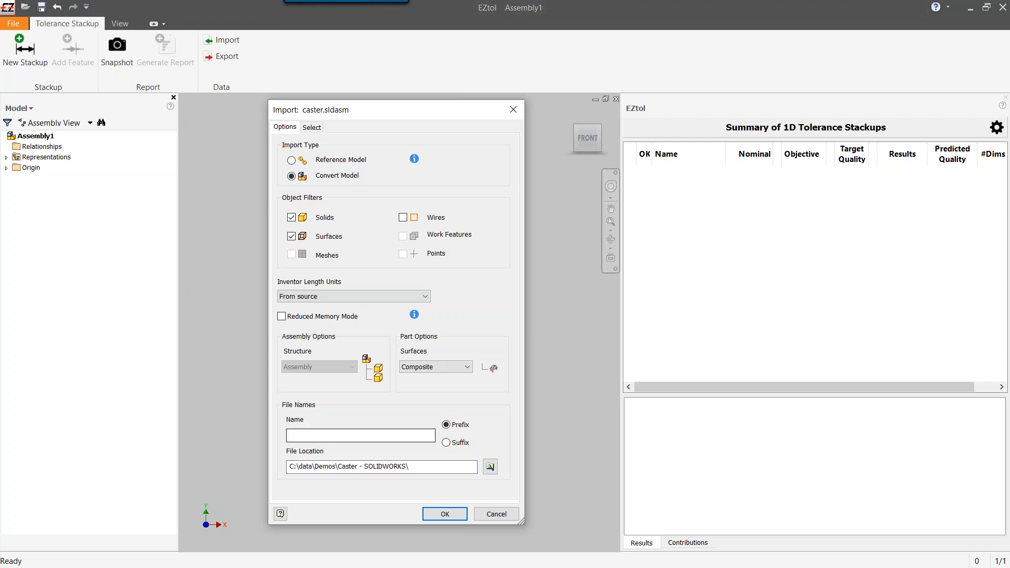
{"action": "left_click", "coordinate": [444, 514]}
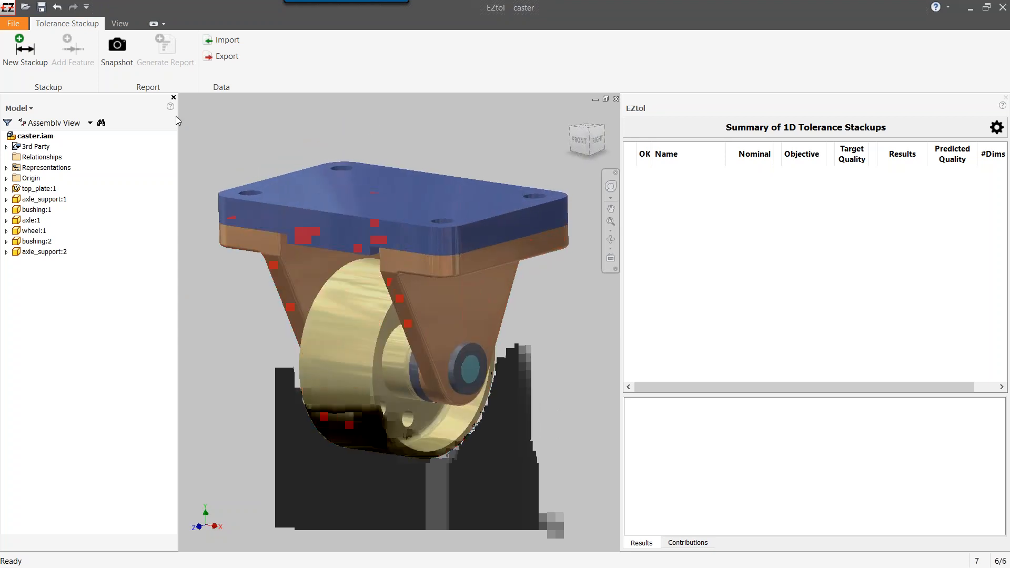
- Display the caster assembly in the Shaded with Edges visual style
{"action": "left_click", "coordinate": [120, 23]}
{"action": "left_click", "coordinate": [26, 53]}
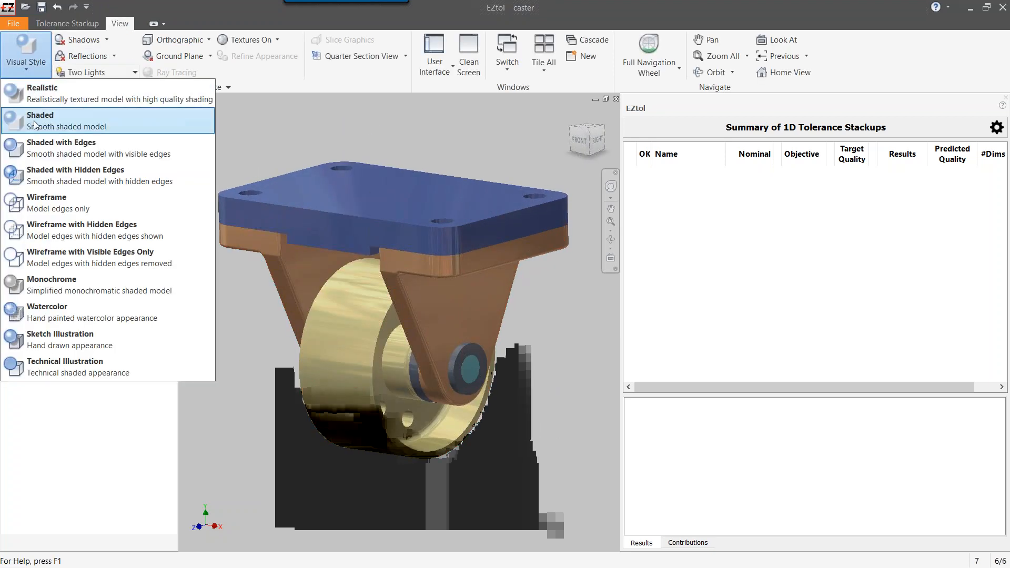
{"action": "left_click", "coordinate": [37, 148]}
{"action": "left_click", "coordinate": [70, 25]}
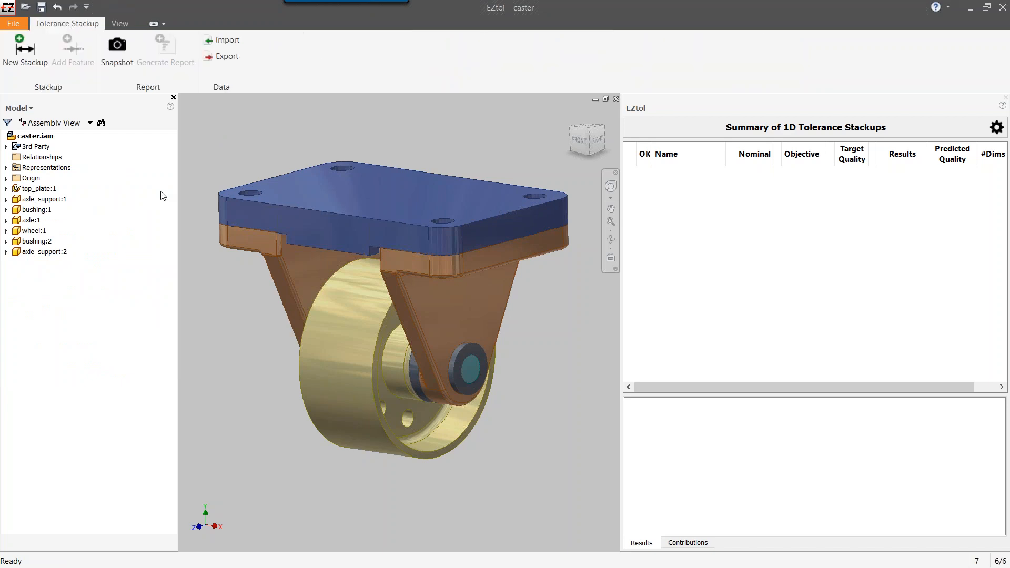
- Hide the axle and the wheel, and narrow the model browser to enlarge the graphics area
{"action": "left_click", "coordinate": [37, 221]}
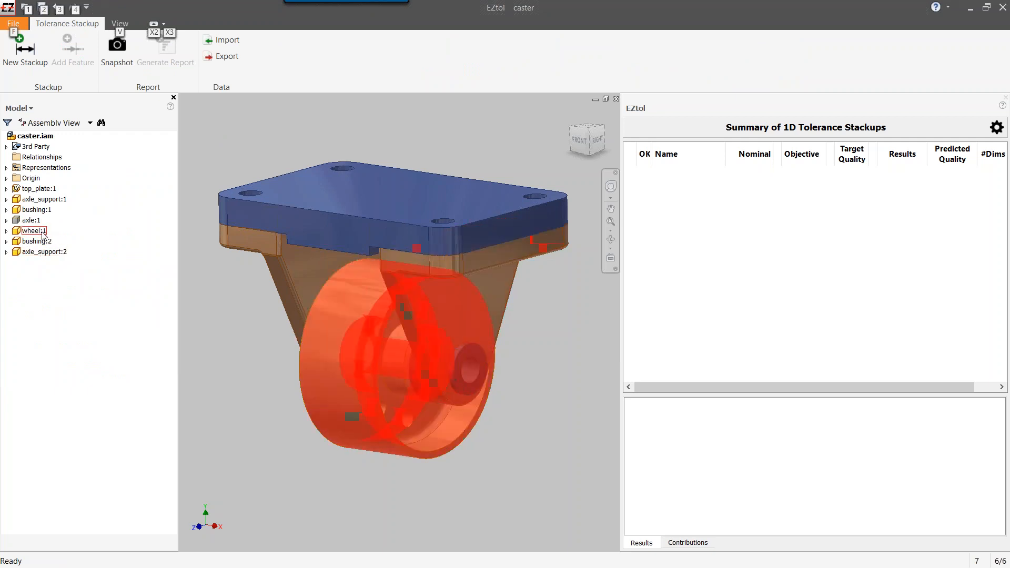
{"action": "left_click", "coordinate": [43, 234]}
{"action": "key", "text": "alt+v"}
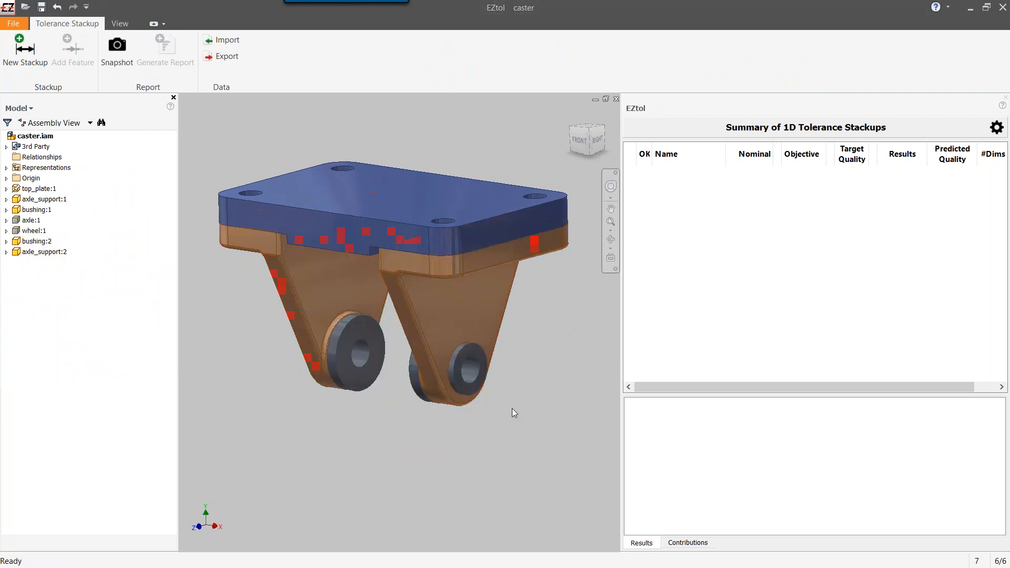
{"action": "left_click_drag", "start_coordinate": [177, 344], "coordinate": [142, 368]}
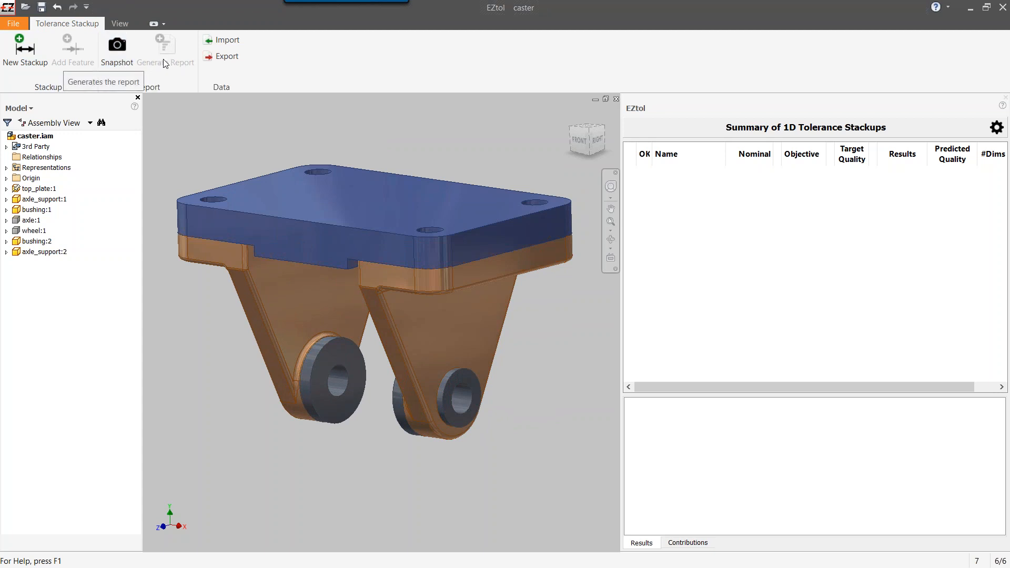
{"action": "left_click", "coordinate": [220, 55]}
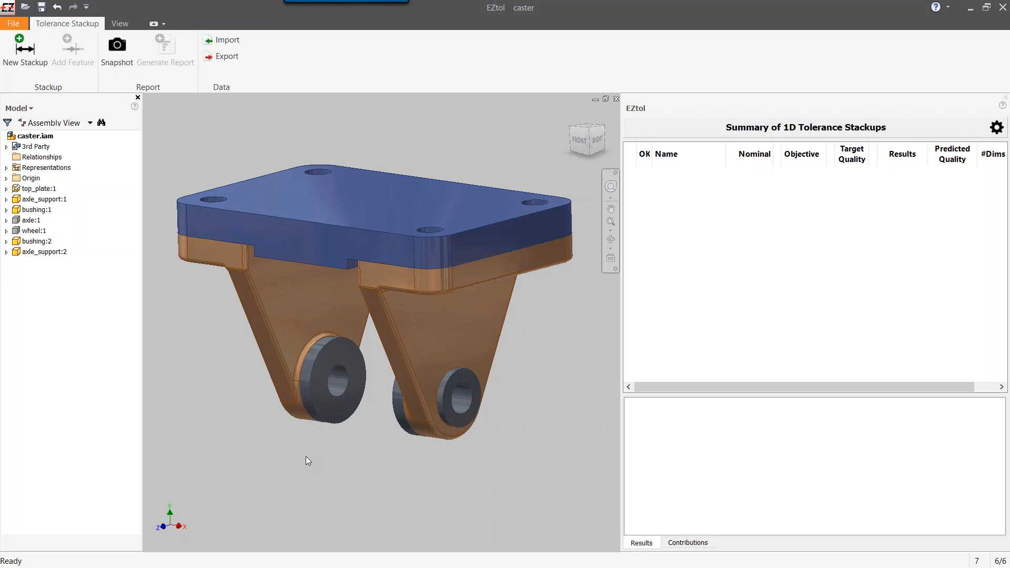
- Start a new stackup between the bores of bushing:2 and bushing:1, directed by the plate's top face, and place its dimension on the plate's front-face plane
{"action": "left_click", "coordinate": [26, 50]}
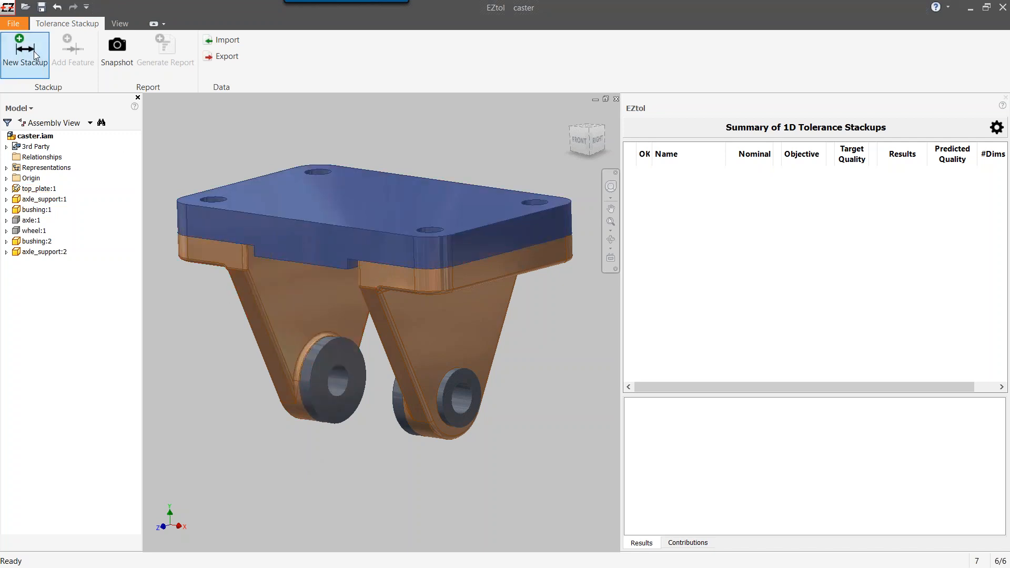
{"action": "left_click_drag", "start_coordinate": [183, 453], "coordinate": [512, 439]}
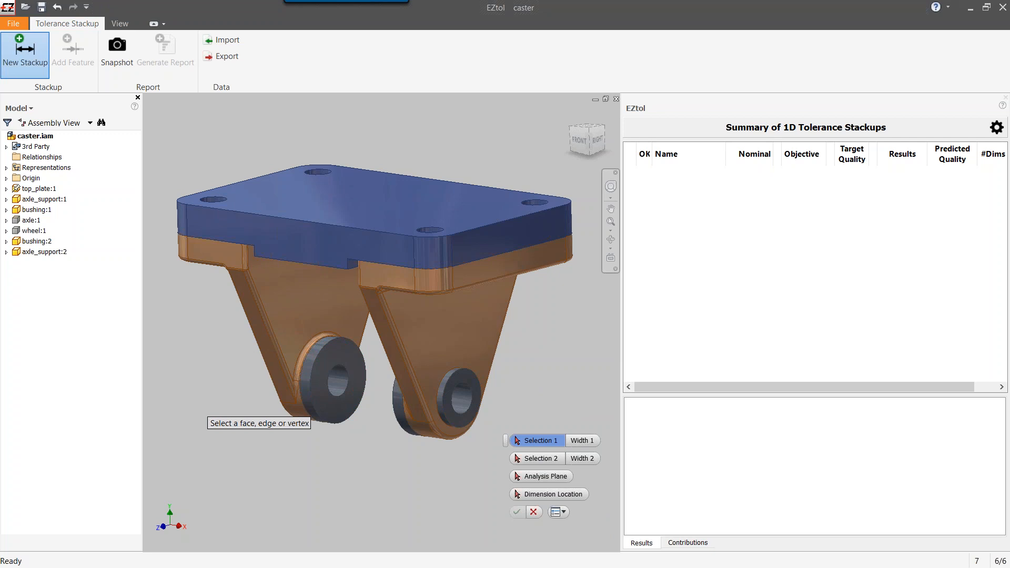
{"action": "left_click", "coordinate": [459, 396]}
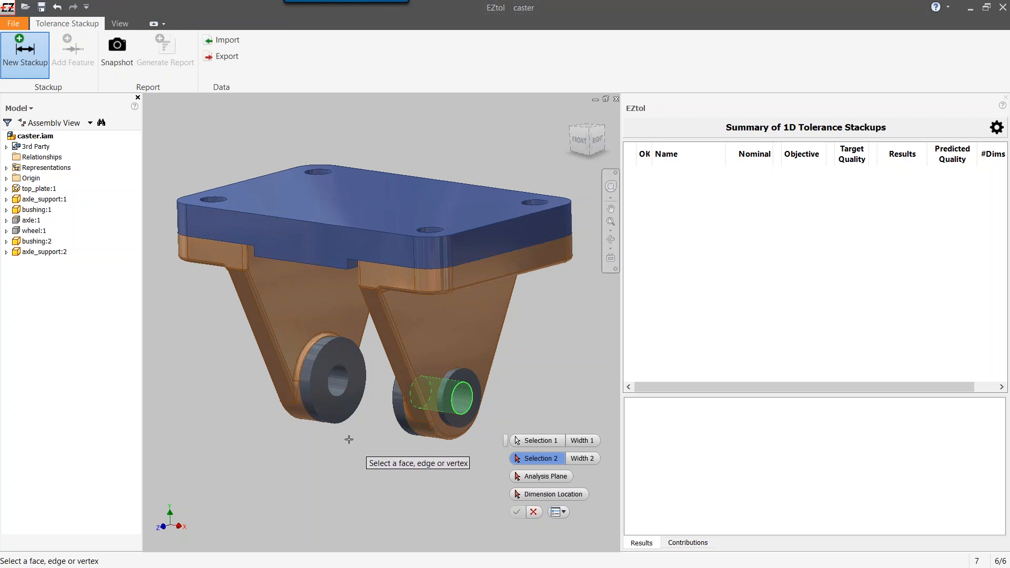
{"action": "left_click", "coordinate": [339, 386]}
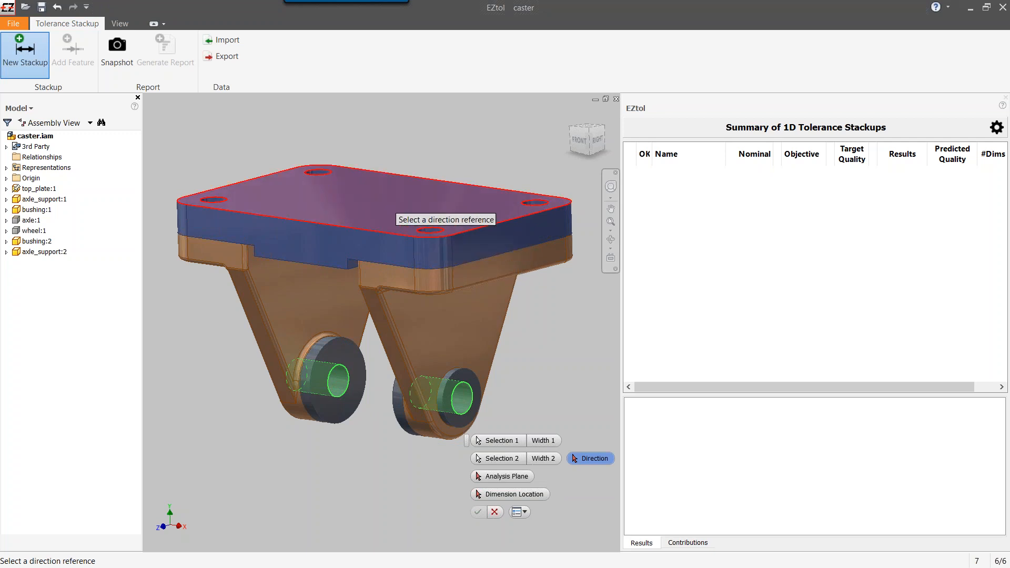
{"action": "left_click", "coordinate": [353, 198]}
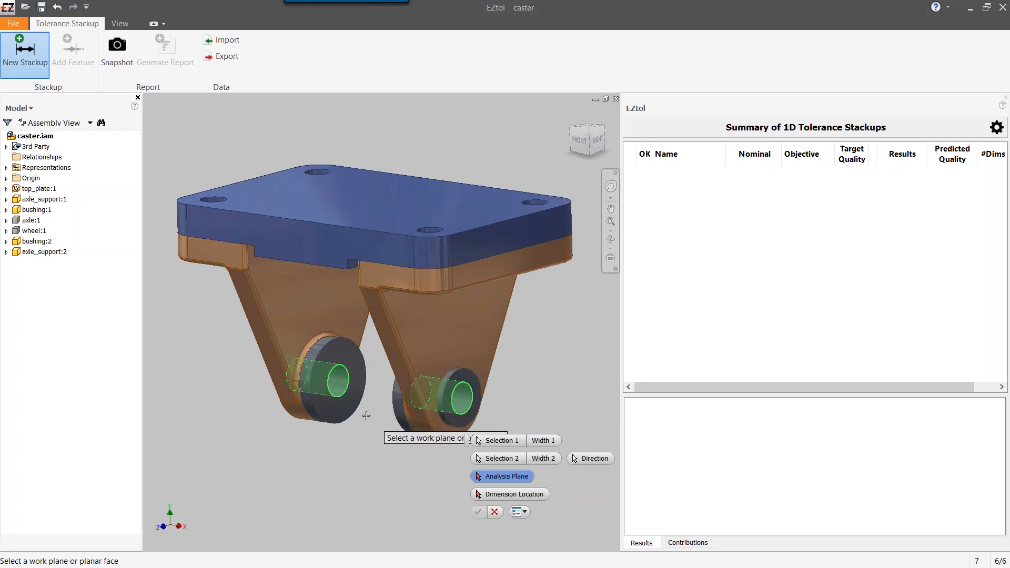
{"action": "left_click", "coordinate": [311, 255]}
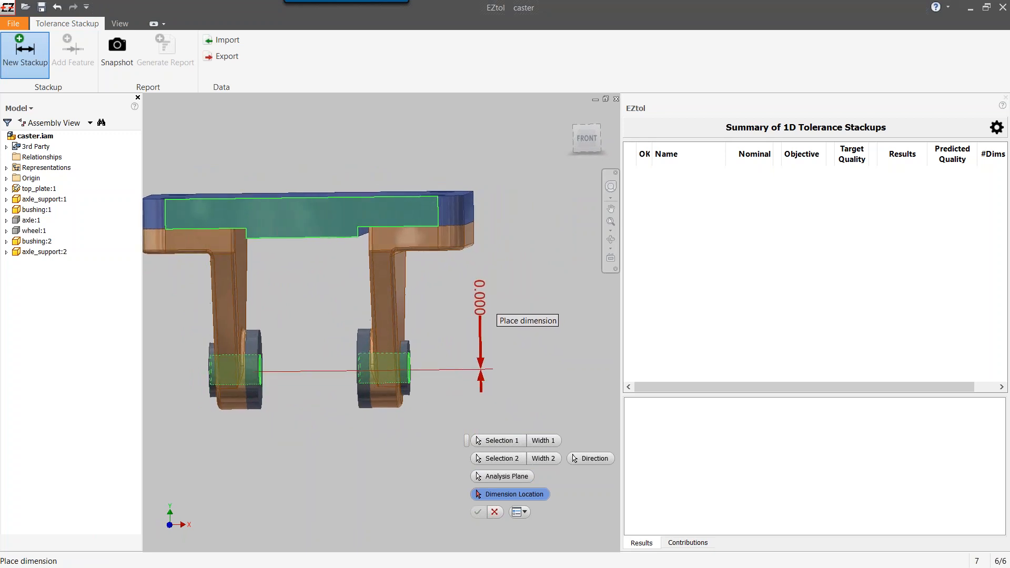
{"action": "left_click", "coordinate": [484, 304]}
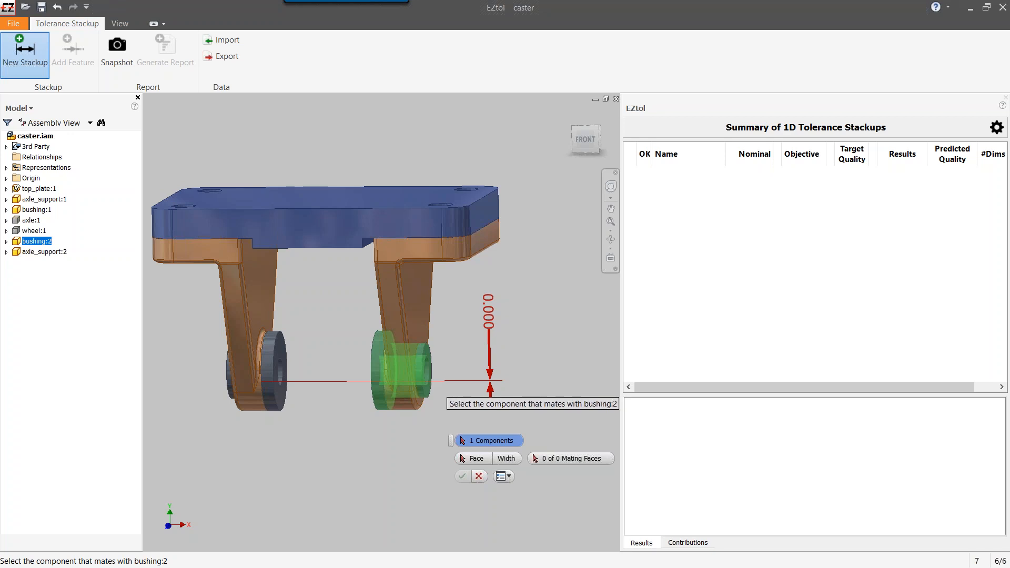
- Define the stackup's component chain from bushing:2 through axle_support:2, top_plate:1 and axle_support:1 to bushing:1
{"action": "middle_click_drag", "start_coordinate": [540, 314], "coordinate": [544, 314]}
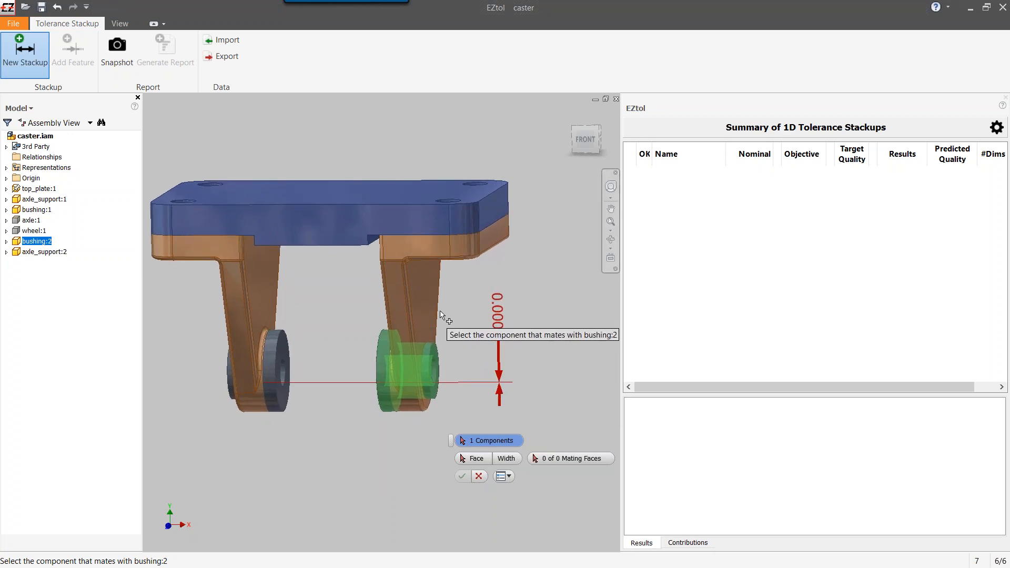
{"action": "left_click", "coordinate": [421, 295]}
{"action": "left_click", "coordinate": [341, 231]}
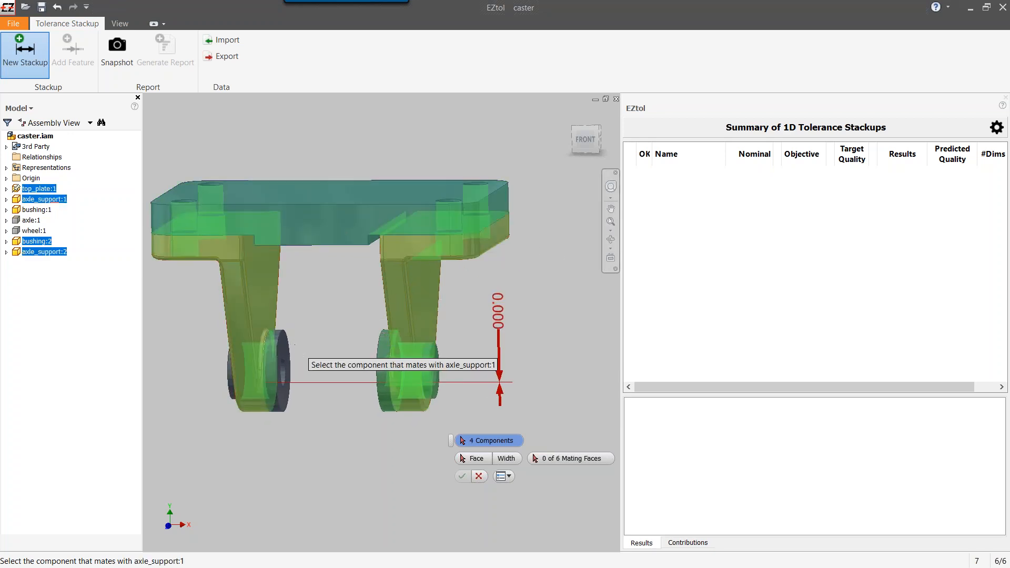
{"action": "left_click", "coordinate": [284, 363]}
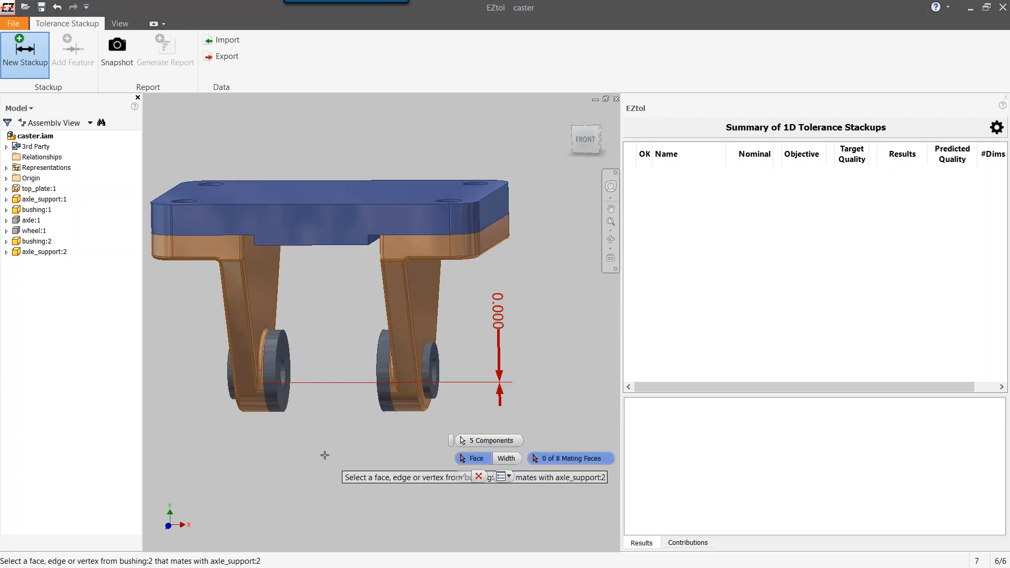
- Assign the mating faces between each bushing and its axle support and between both supports and the top plate, and complete the stackup
{"action": "middle_click_drag", "start_coordinate": [324, 455], "coordinate": [326, 453], "text": "shift"}
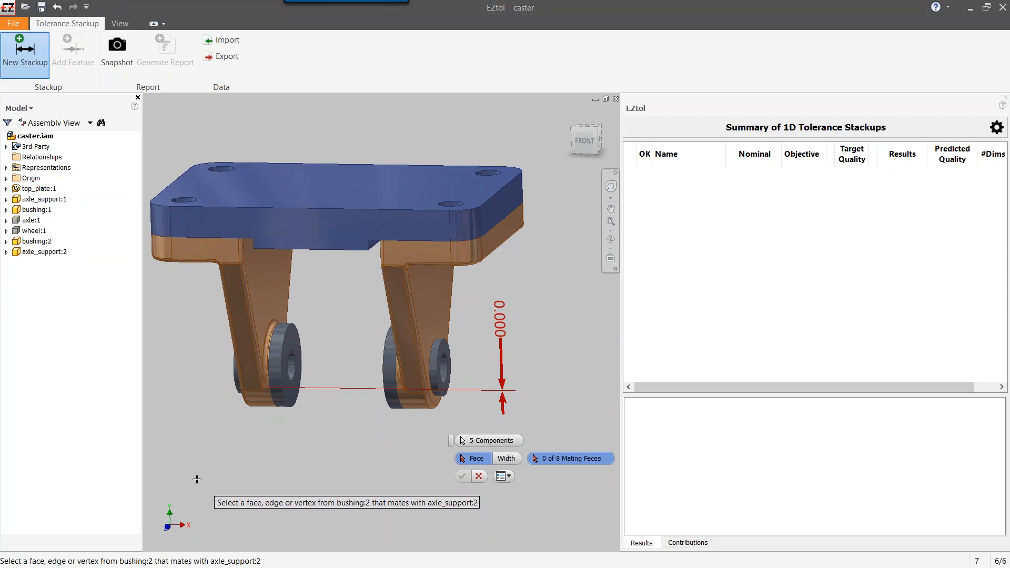
{"action": "scroll", "coordinate": [415, 336], "scroll_direction": "down", "scroll_amount": 1}
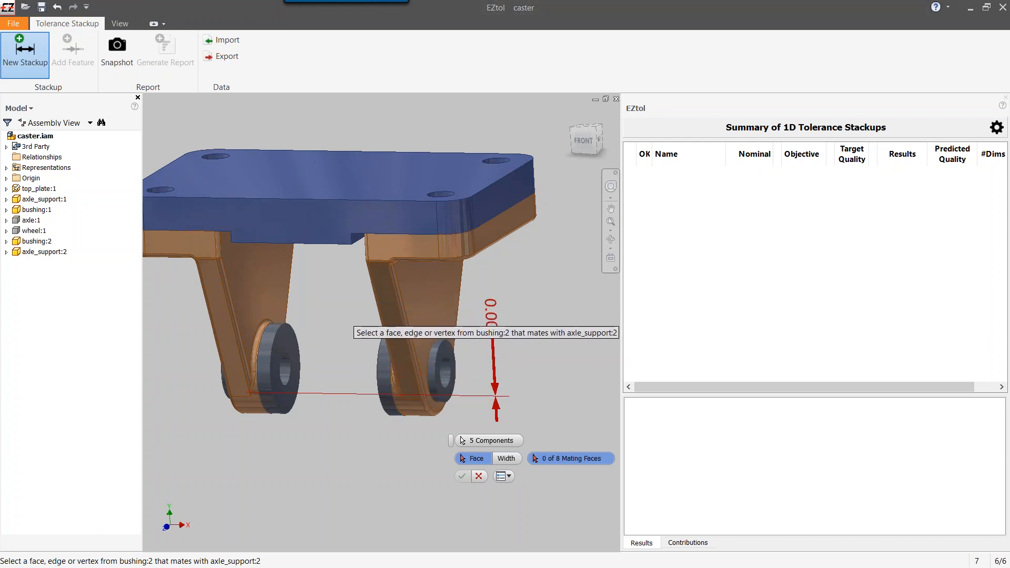
{"action": "left_click", "coordinate": [424, 342]}
{"action": "left_click", "coordinate": [423, 340]}
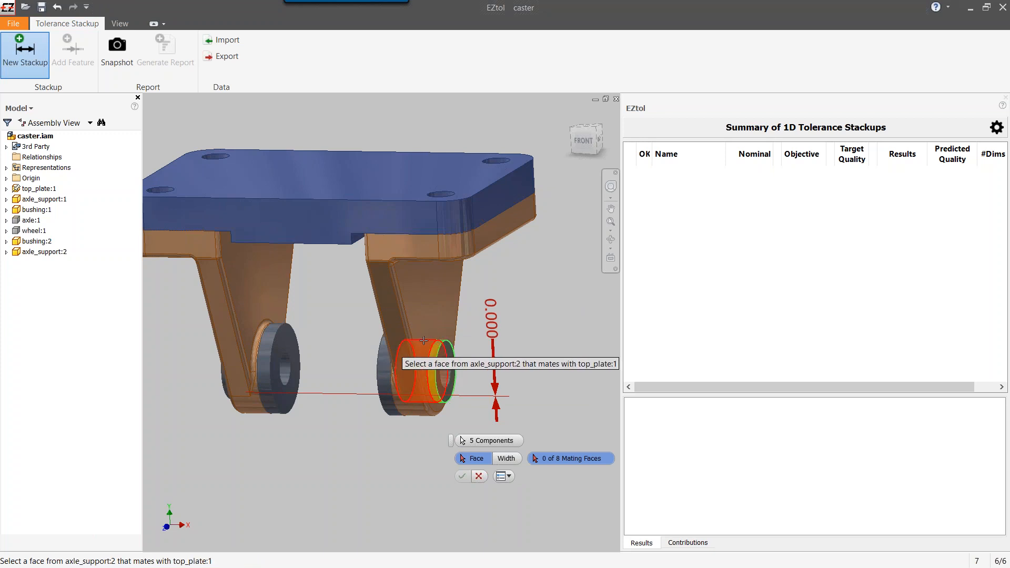
{"action": "left_click", "coordinate": [402, 223]}
{"action": "left_click", "coordinate": [402, 223]}
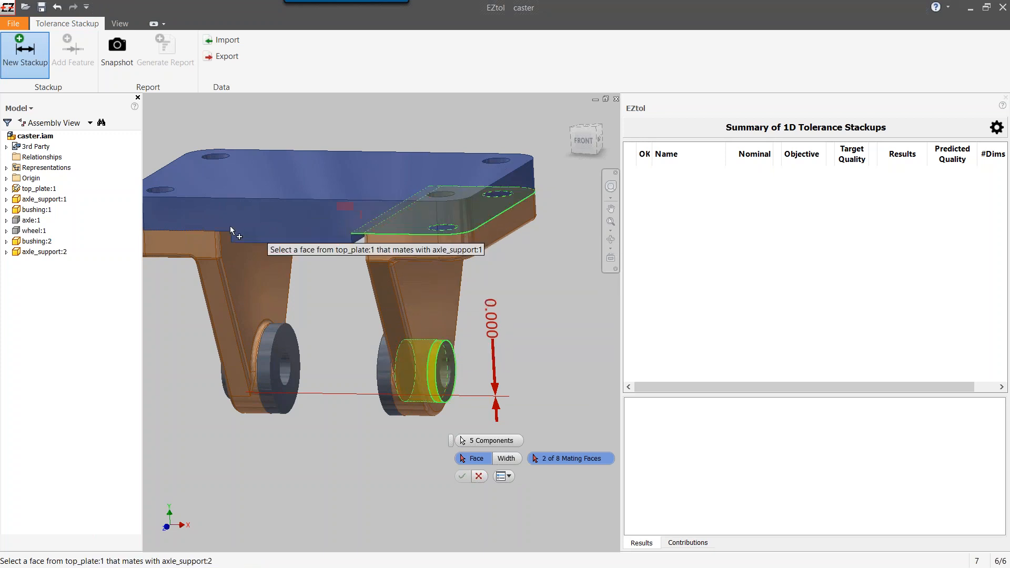
{"action": "left_click", "coordinate": [245, 345]}
{"action": "left_click", "coordinate": [244, 345]}
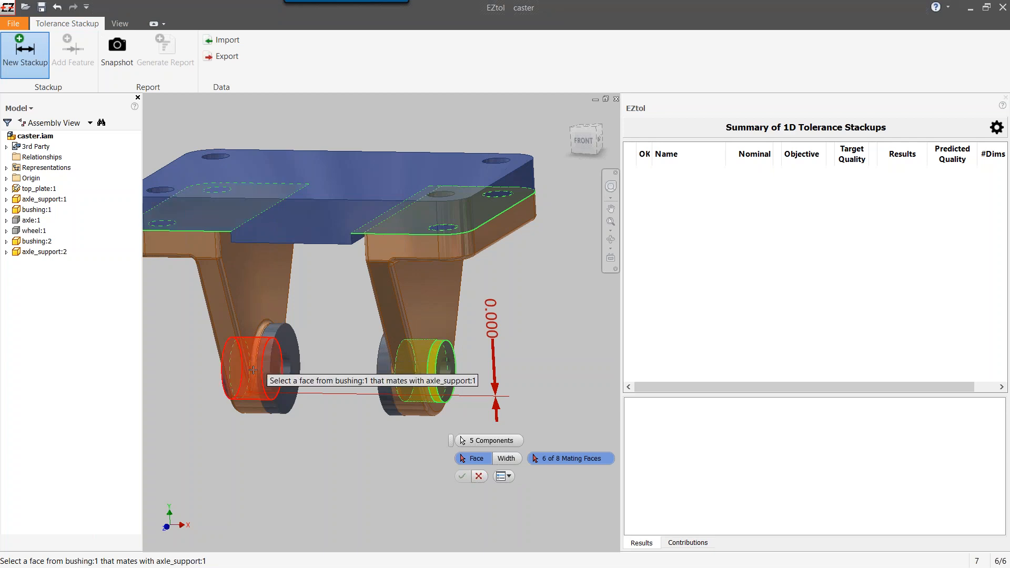
{"action": "left_click", "coordinate": [242, 360]}
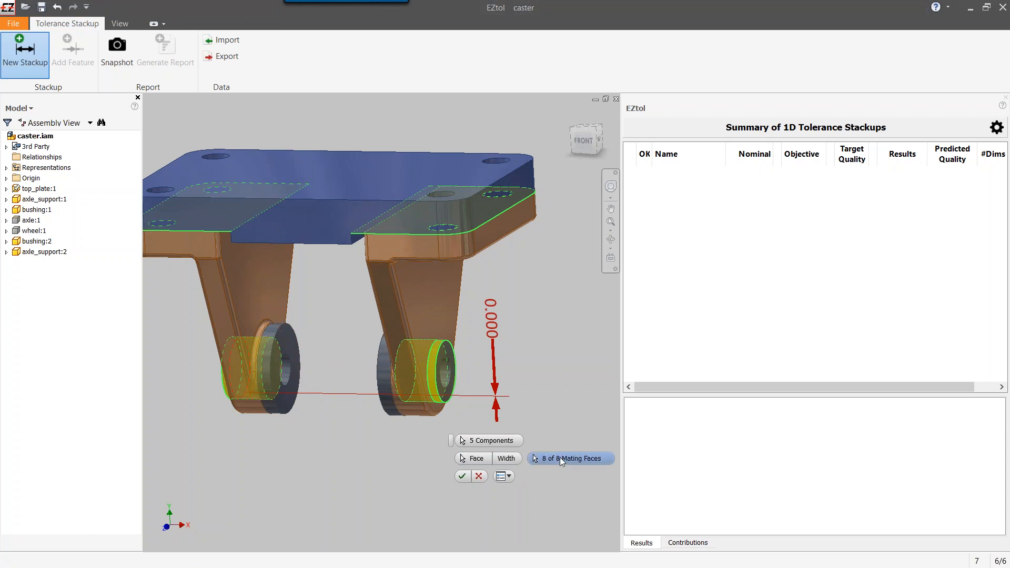
{"action": "left_click", "coordinate": [494, 461]}
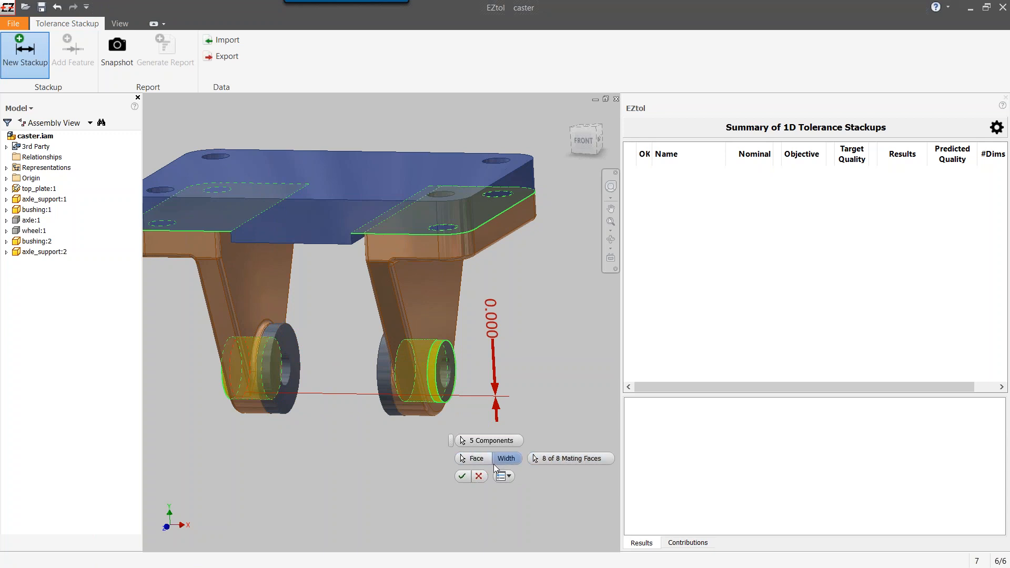
{"action": "left_click", "coordinate": [463, 477]}
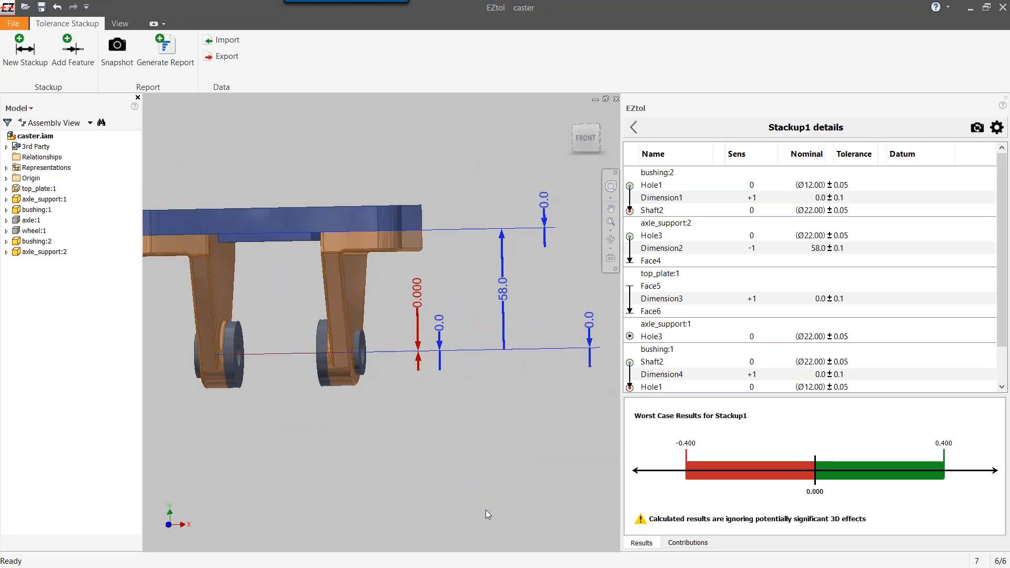
- Rearrange the stackup's blue dimensions closer to the model and review the Stackup1 details list
{"action": "left_click_drag", "start_coordinate": [503, 345], "coordinate": [464, 342]}
{"action": "left_click_drag", "start_coordinate": [546, 267], "coordinate": [465, 275]}
{"action": "left_click_drag", "start_coordinate": [592, 384], "coordinate": [489, 387]}
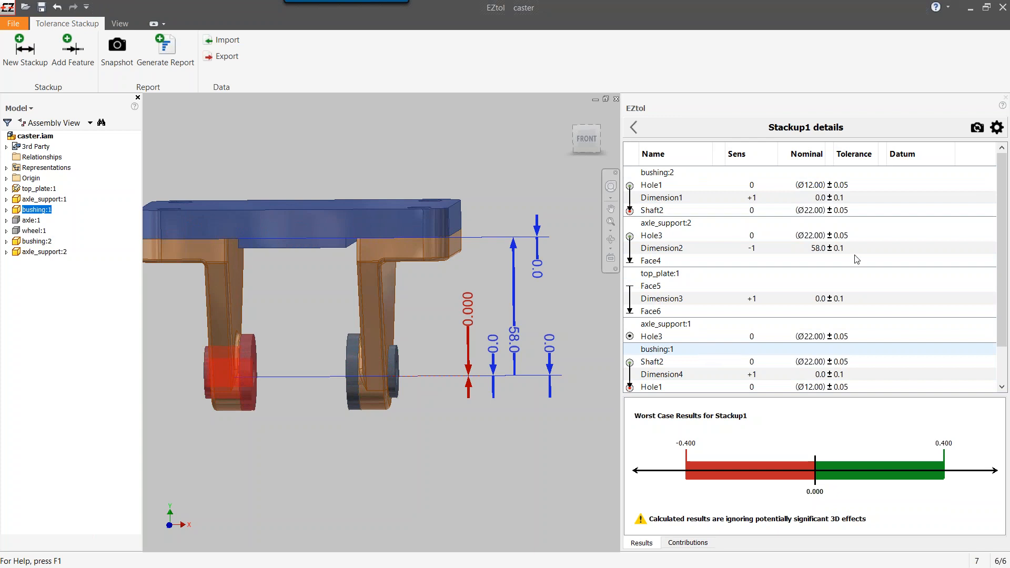
{"action": "scroll", "coordinate": [1002, 267], "scroll_direction": "down", "scroll_amount": 1}
{"action": "scroll", "coordinate": [1002, 267], "scroll_direction": "up", "scroll_amount": 2}
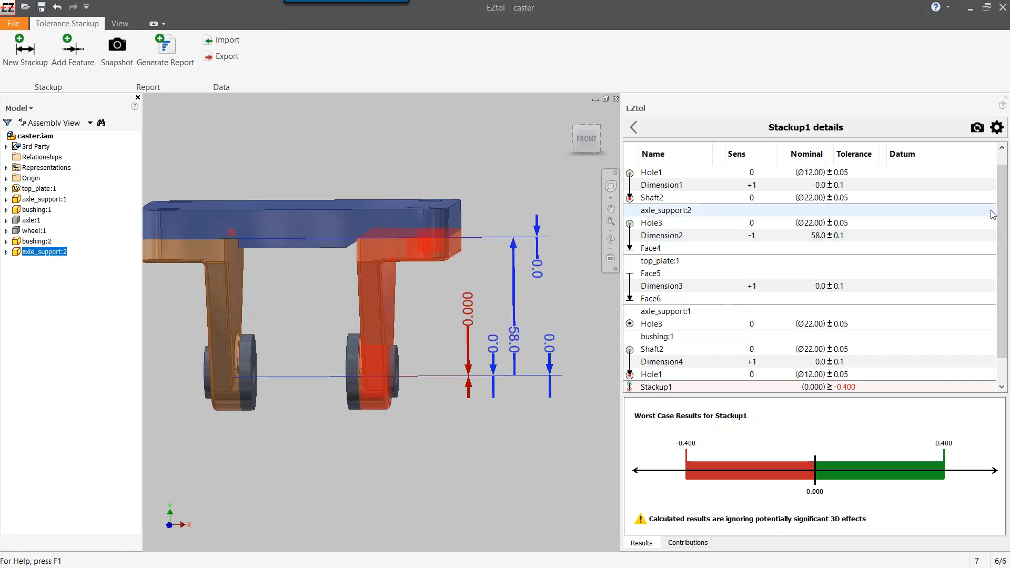
- Examine the default tolerances in the EZtol settings and the tolerance values listed for Stackup1's components
{"action": "scroll", "coordinate": [836, 189], "scroll_direction": "up", "scroll_amount": 1}
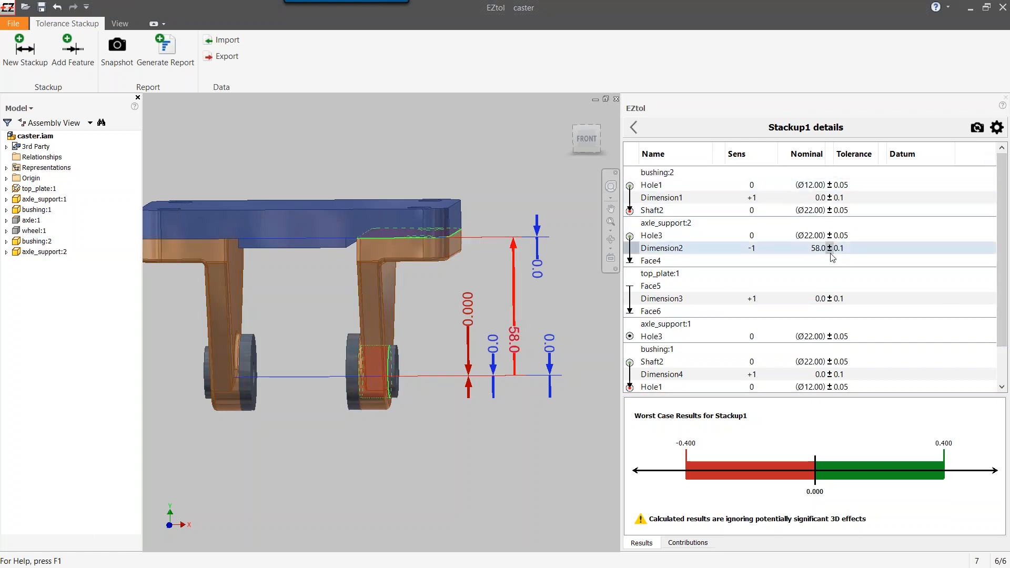
{"action": "left_click", "coordinate": [997, 129]}
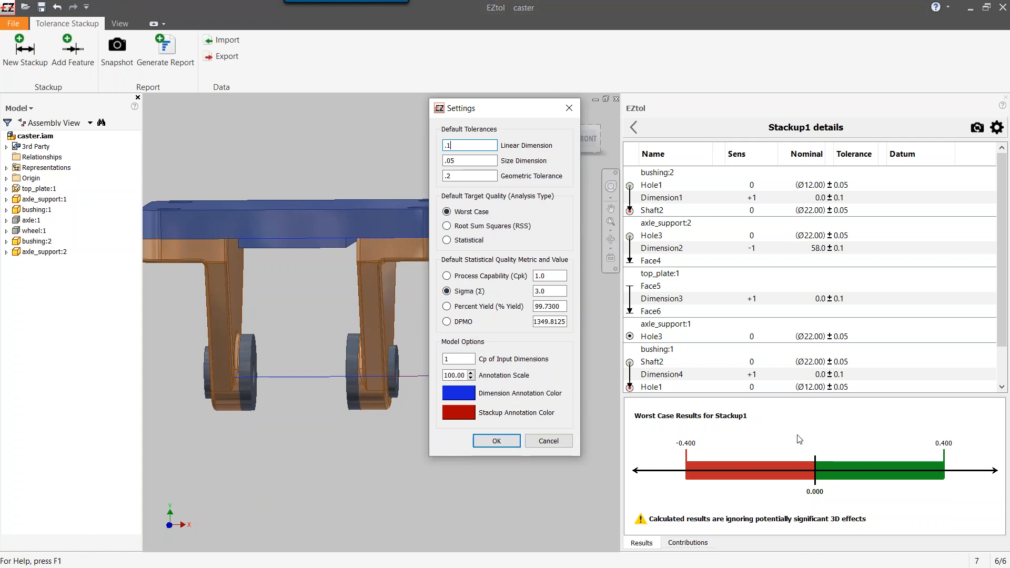
{"action": "left_click", "coordinate": [498, 441]}
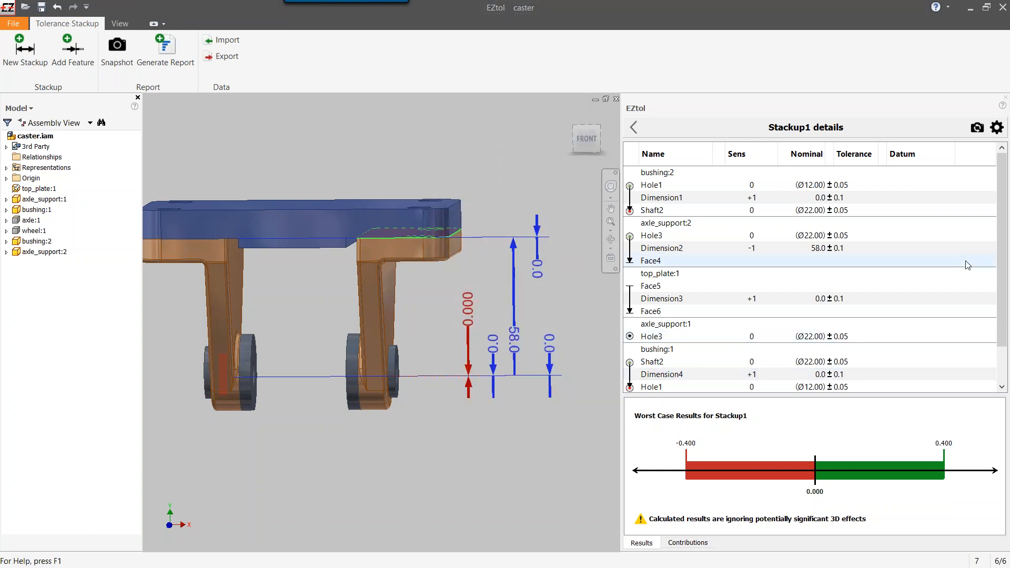
{"action": "scroll", "coordinate": [1006, 233], "scroll_direction": "down", "scroll_amount": 1}
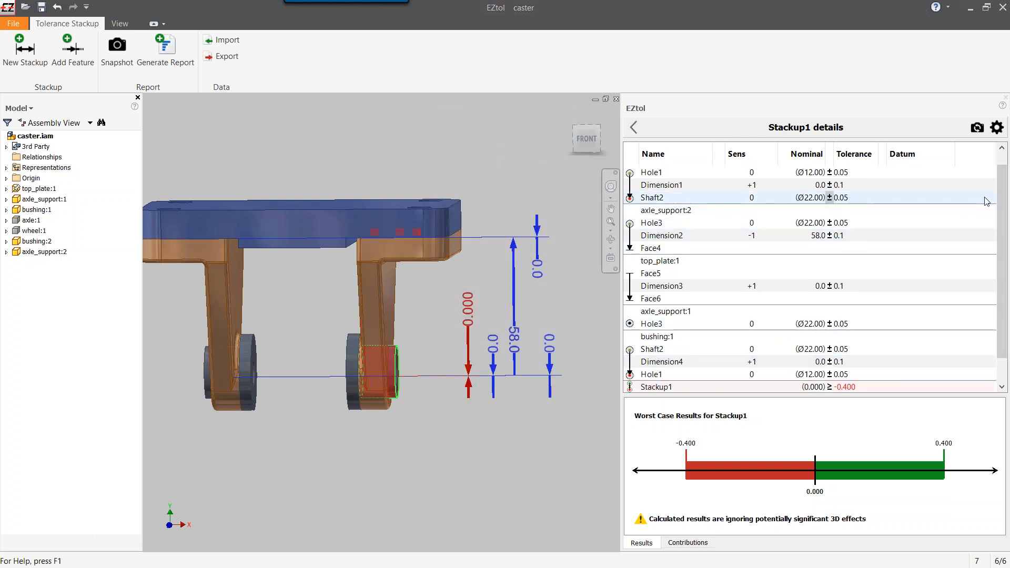
{"action": "scroll", "coordinate": [982, 262], "scroll_direction": "up", "scroll_amount": 1}
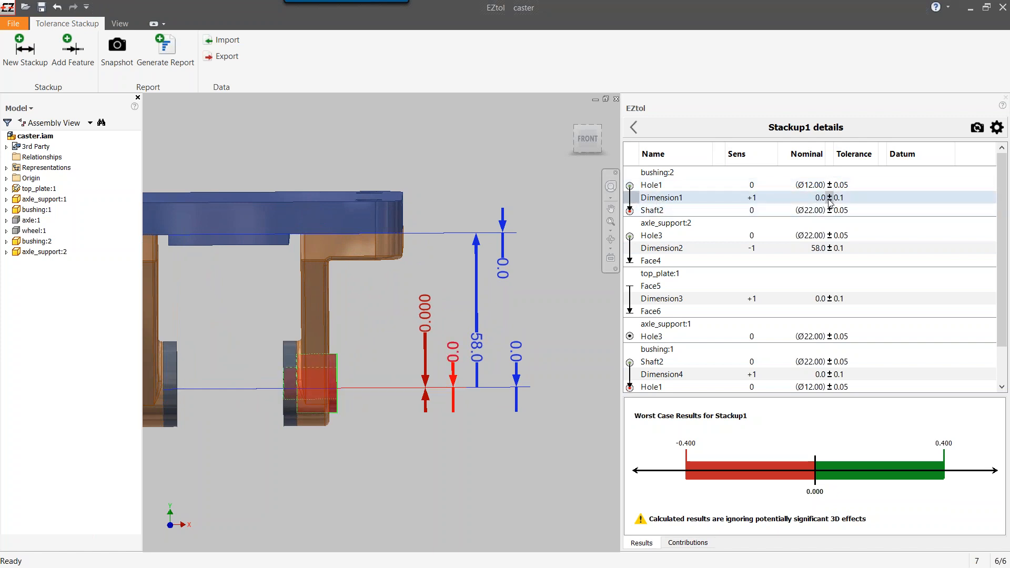
- Consult the Traditional Tolerance Stack-up slide in PowerPoint and set the tolerance of bushing:2's Dimension1 to ±0.05 in EZtol
{"action": "key", "text": "alt+Tab"}
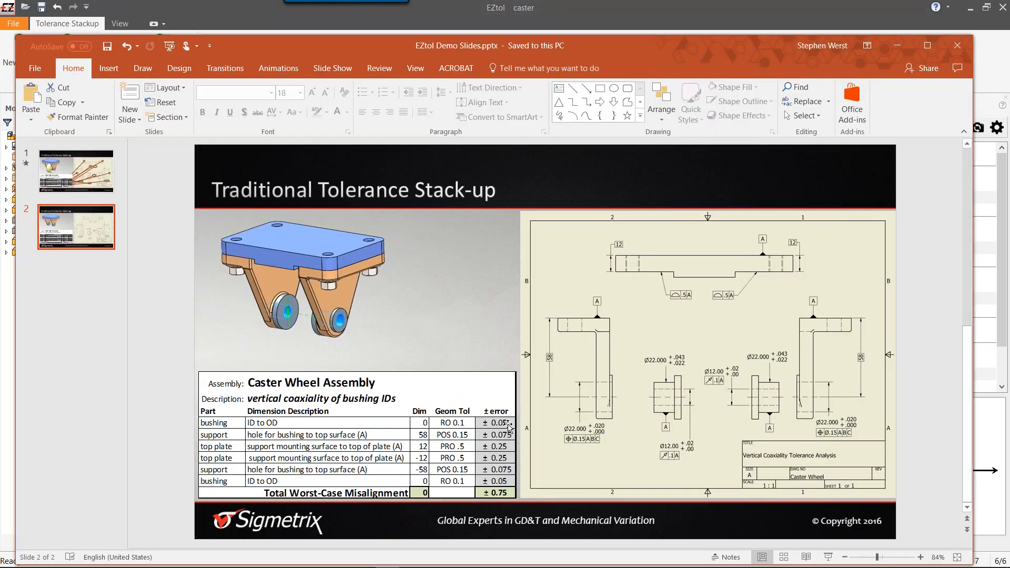
{"action": "key", "text": "alt+Tab"}
{"action": "double_click", "coordinate": [848, 196]}
{"action": "type", "text": ".05"}
{"action": "key", "text": "Return"}
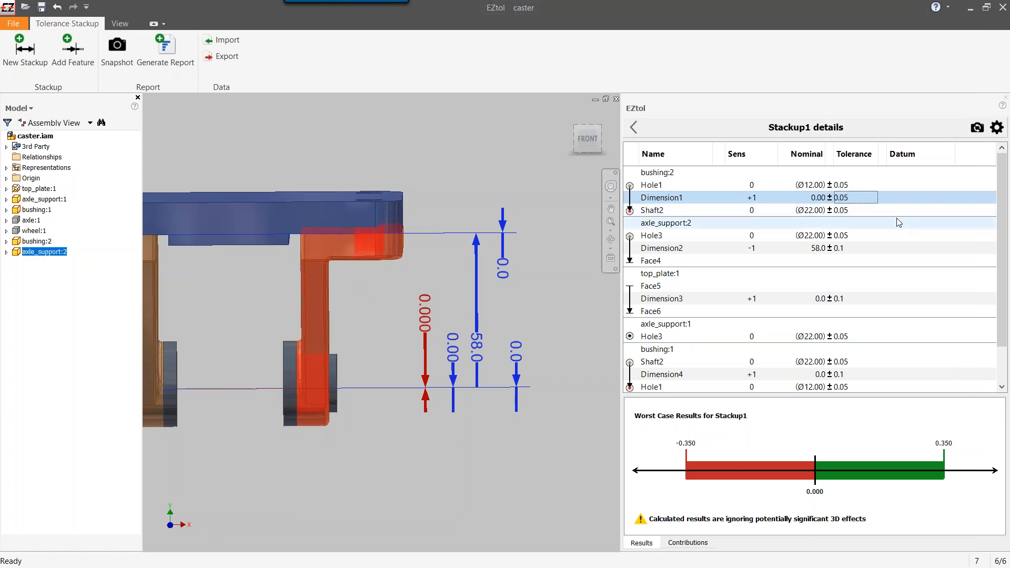
- Check the PowerPoint slide, set axle_support:2's 58 mm dimension tolerance to ±0.075 in EZtol, and view its available tolerance types
{"action": "scroll", "coordinate": [999, 232], "scroll_direction": "down", "scroll_amount": 1}
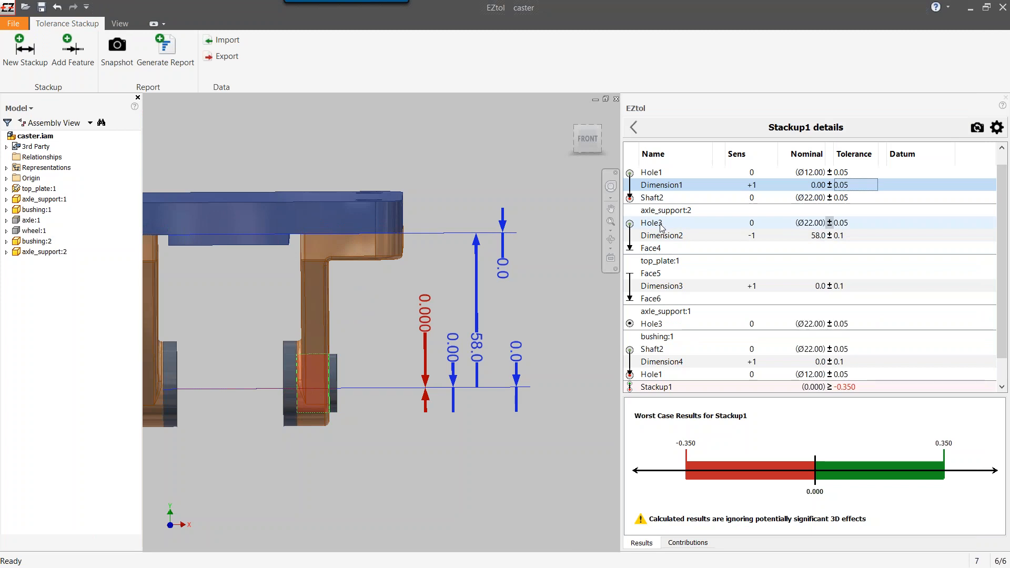
{"action": "key", "text": "alt+Tab"}
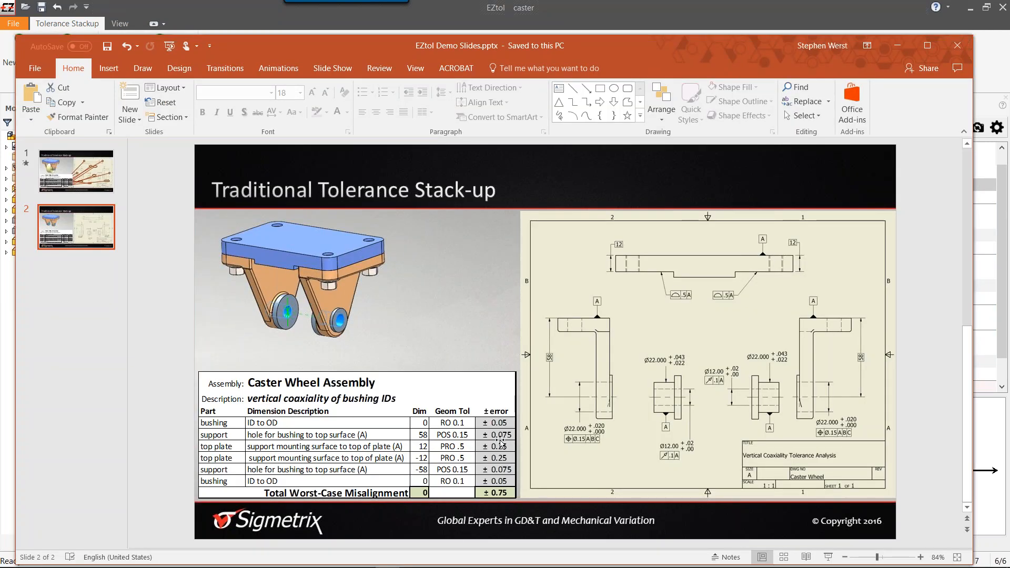
{"action": "key", "text": "alt+Tab"}
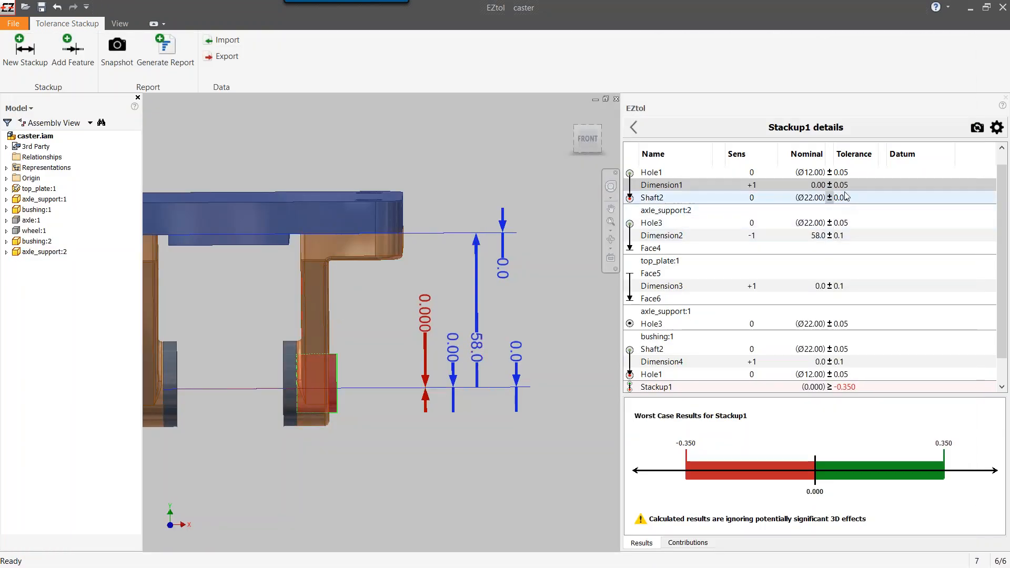
{"action": "double_click", "coordinate": [842, 236]}
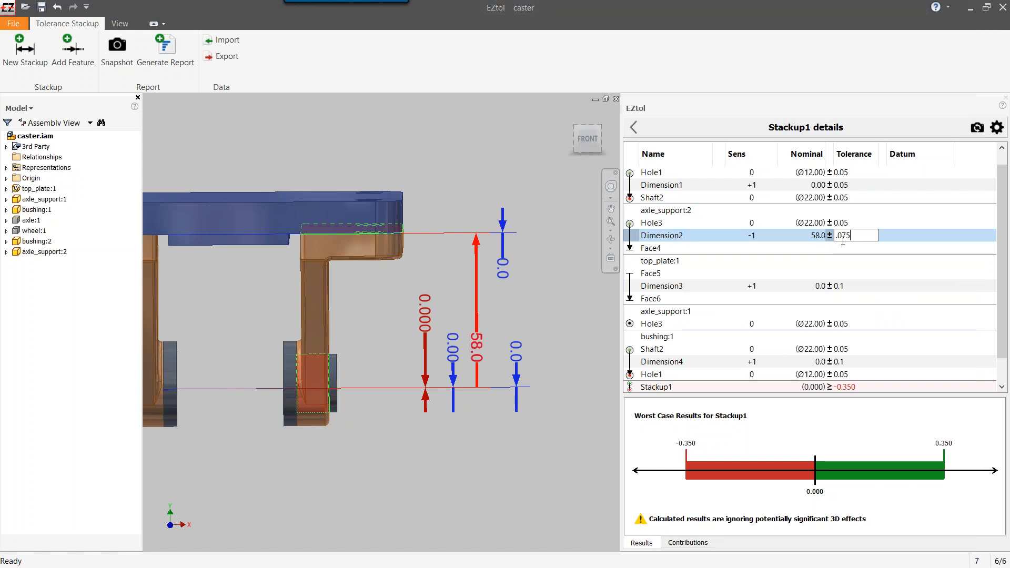
{"action": "key", "text": "Return"}
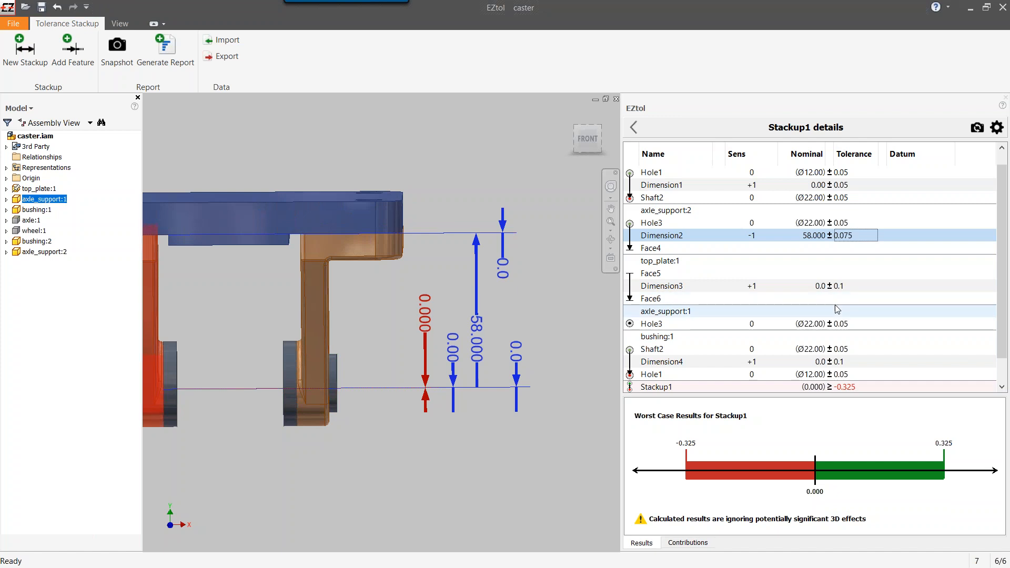
{"action": "left_click", "coordinate": [830, 235]}
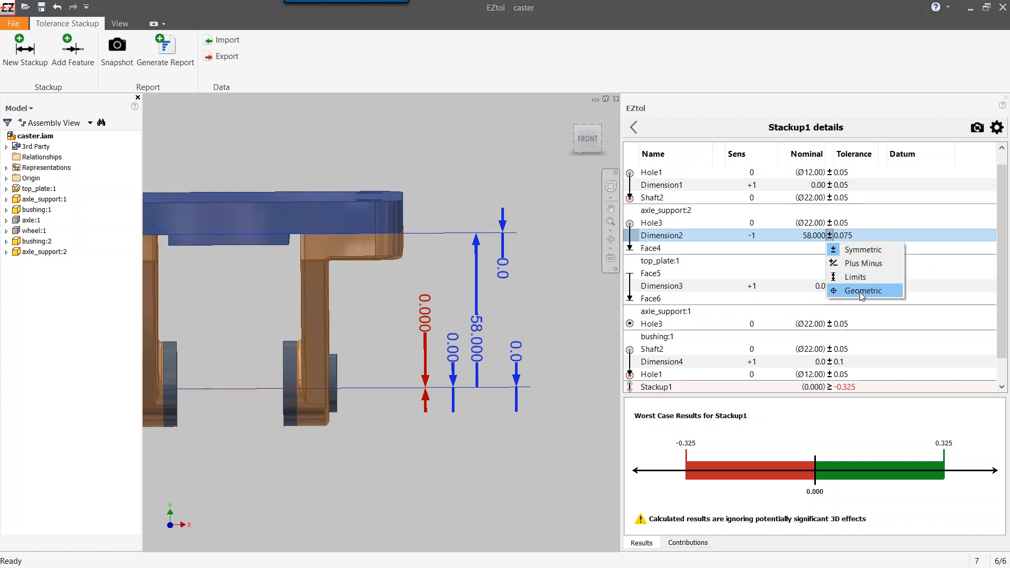
{"action": "left_click", "coordinate": [1003, 233]}
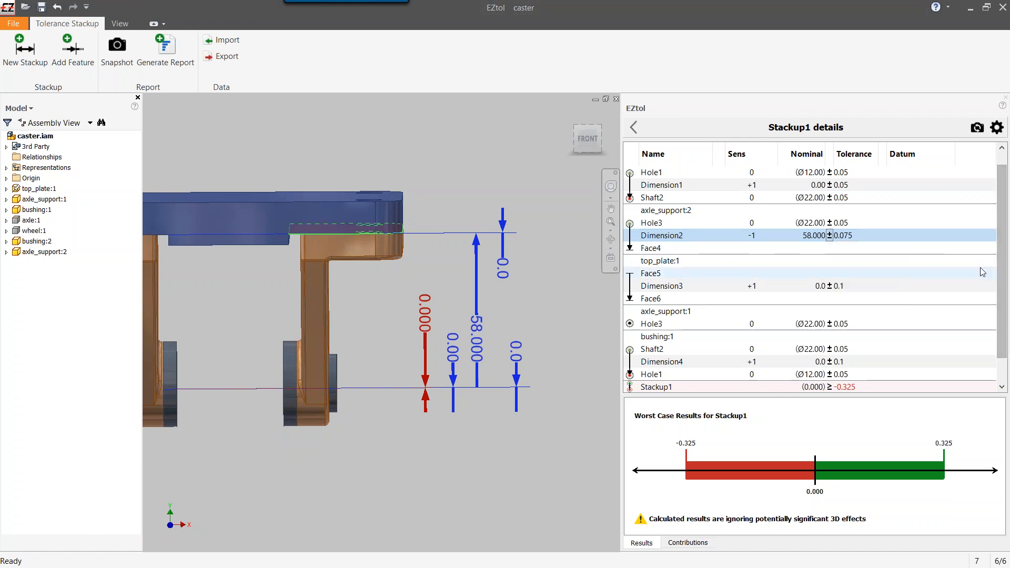
- Consult the top plate drawing in PowerPoint and add the plate's top face to the EZtol stackup as an intermediate feature
{"action": "key", "text": "alt+Tab"}
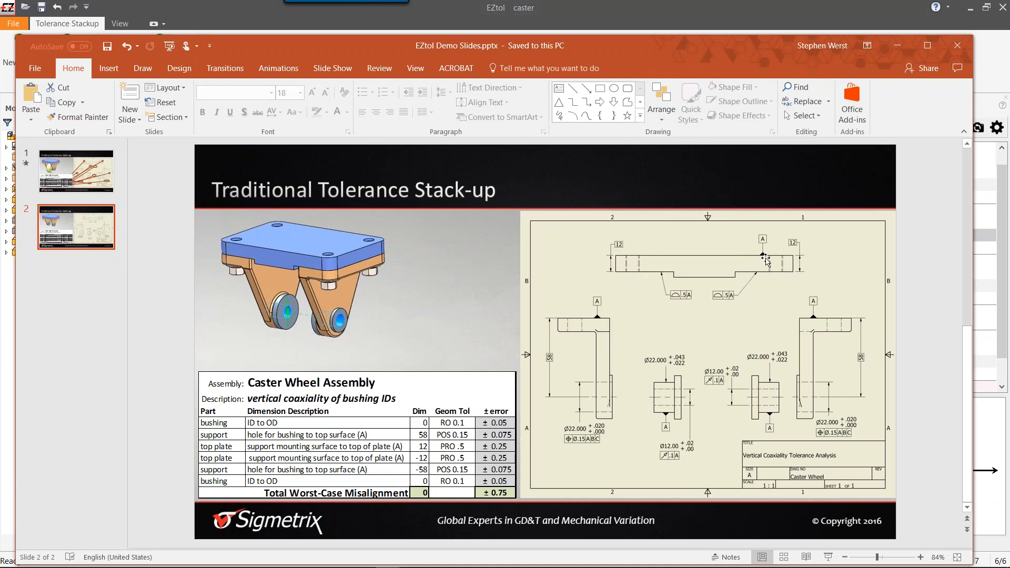
{"action": "key", "text": "alt+Tab"}
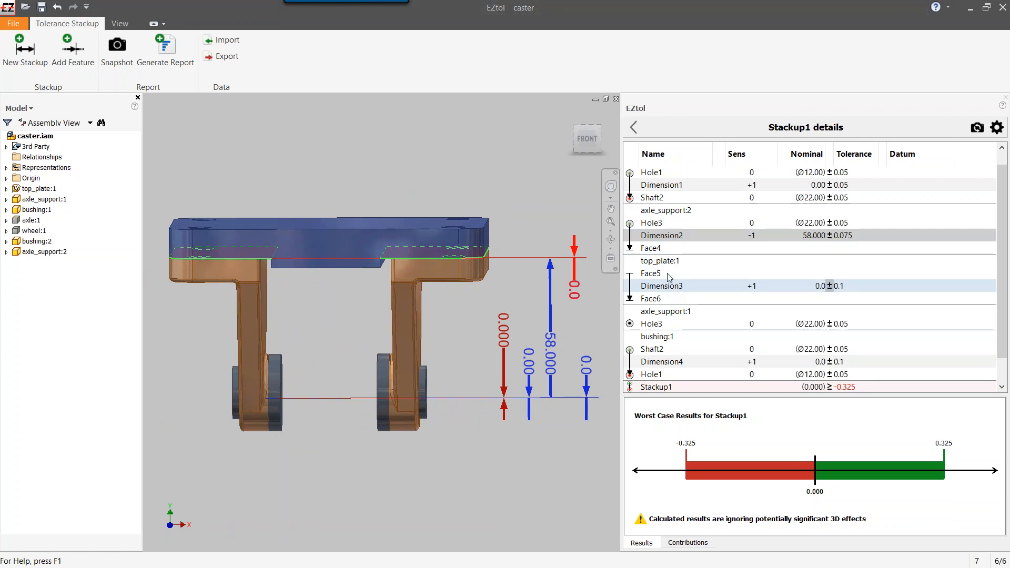
{"action": "left_click", "coordinate": [84, 67]}
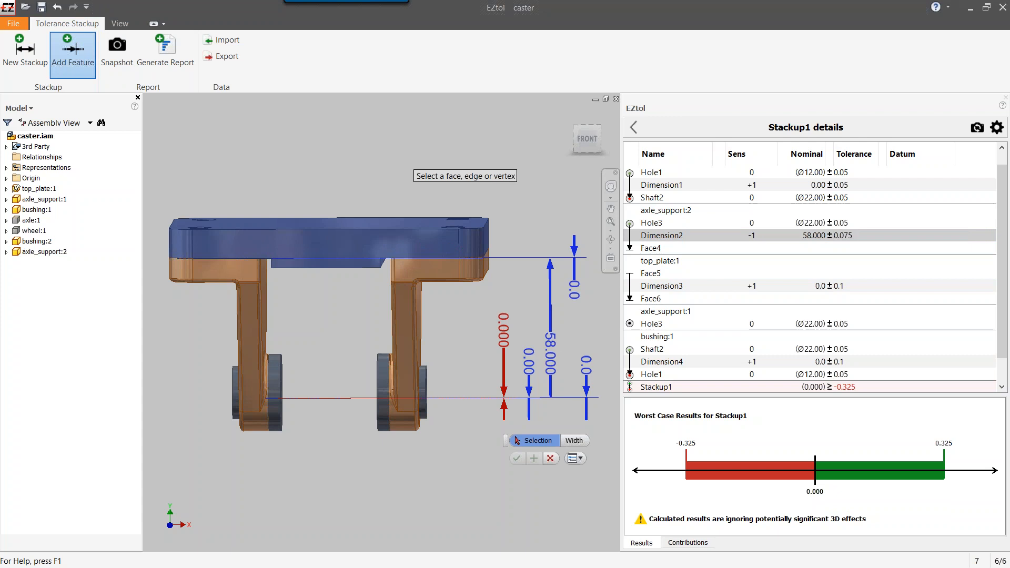
{"action": "left_click", "coordinate": [377, 230]}
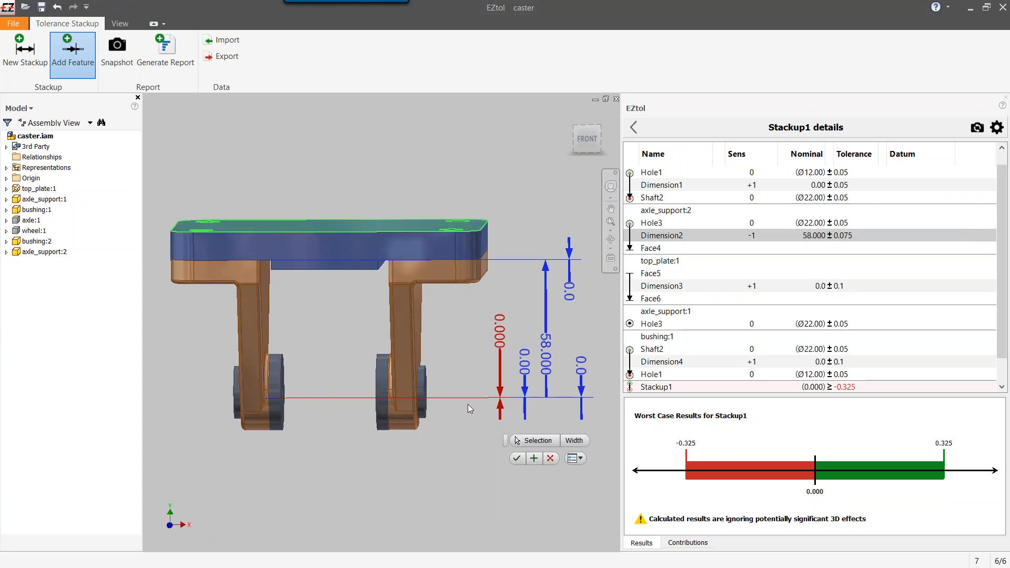
{"action": "left_click", "coordinate": [515, 459]}
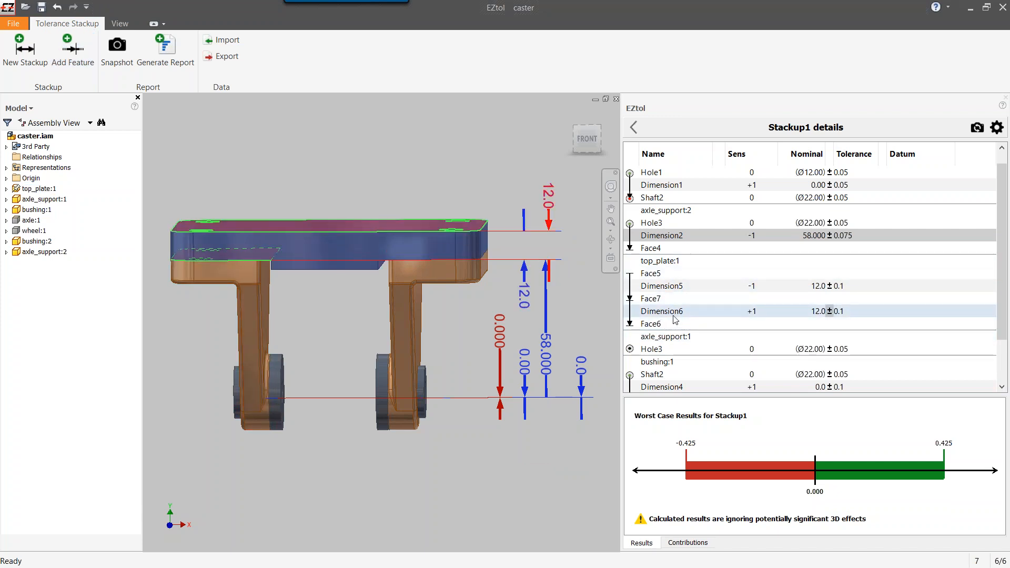
- Set both 12 mm top_plate:1 dimensions to a ±0.25 tolerance, checking the value against the PowerPoint stack-up table
{"action": "double_click", "coordinate": [840, 286]}
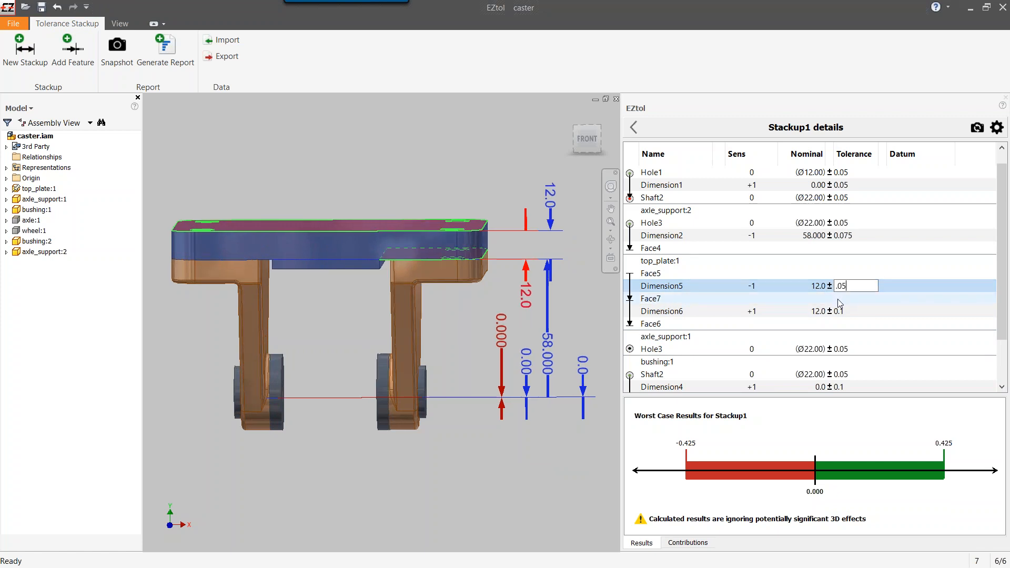
{"action": "type", "text": ".25"}
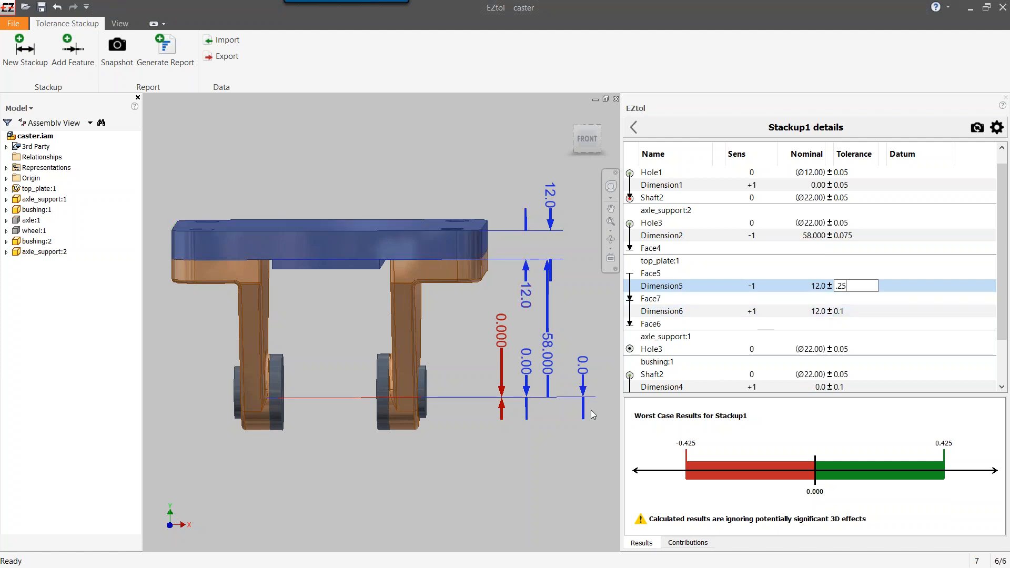
{"action": "key", "text": "alt+Tab"}
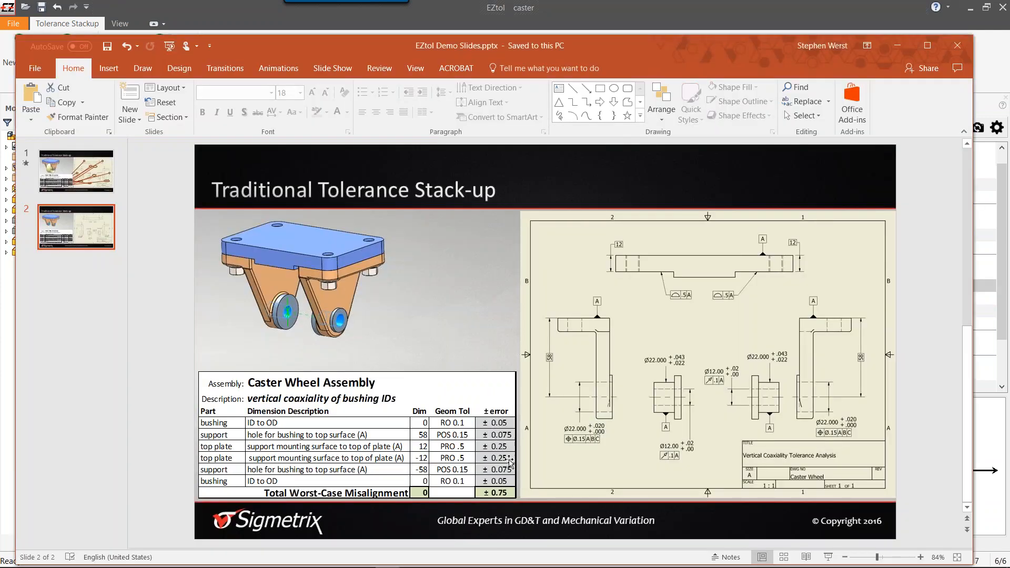
{"action": "key", "text": "alt+Tab"}
{"action": "left_click", "coordinate": [842, 311]}
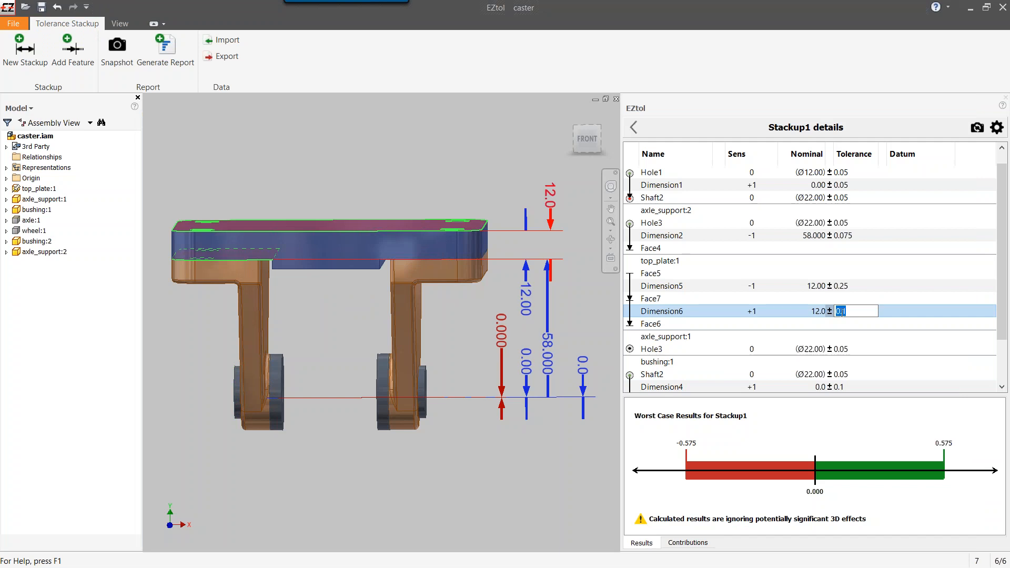
{"action": "left_click_drag", "start_coordinate": [1006, 287], "coordinate": [1005, 328]}
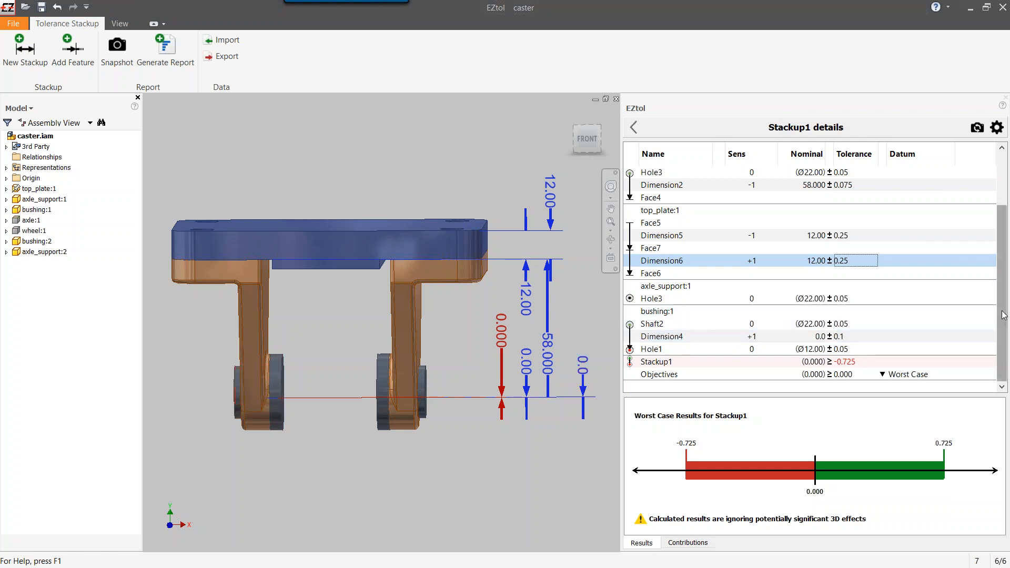
- Change Stackup1's objective to a symmetric tolerance of ±0.75
{"action": "scroll", "coordinate": [863, 221], "scroll_direction": "up", "scroll_amount": 2}
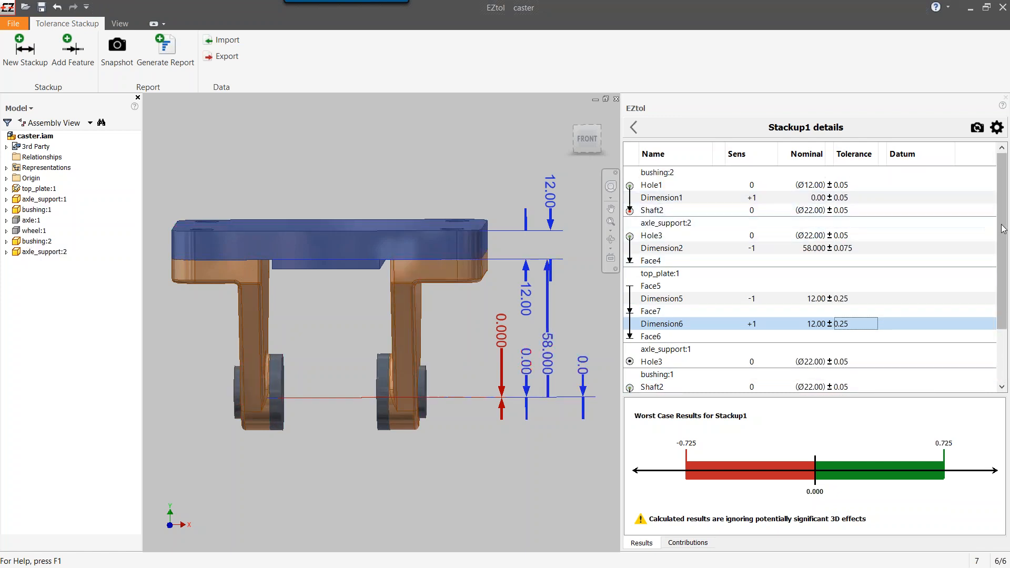
{"action": "scroll", "coordinate": [1004, 232], "scroll_direction": "down", "scroll_amount": 1}
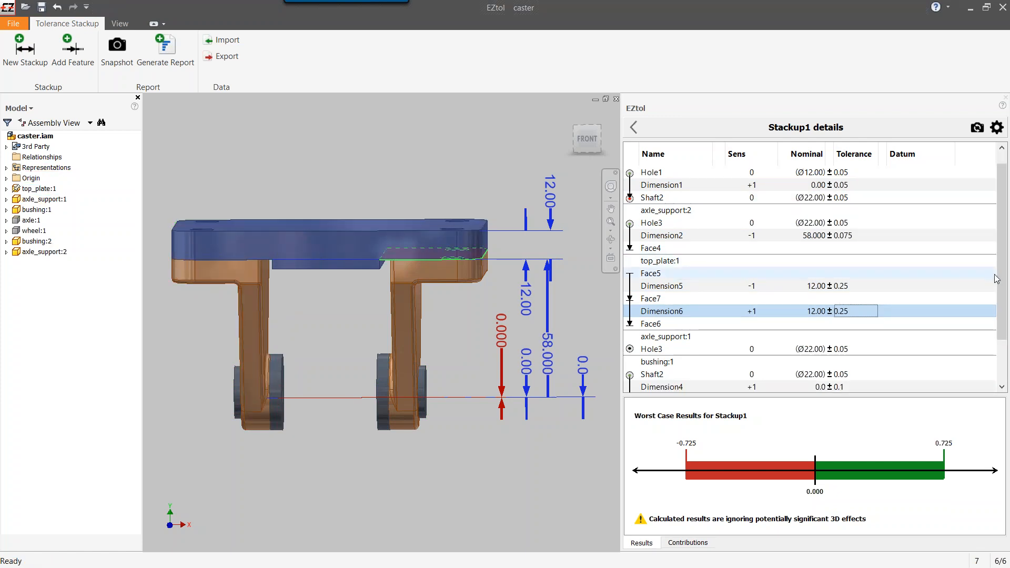
{"action": "scroll", "coordinate": [1005, 273], "scroll_direction": "down", "scroll_amount": 3}
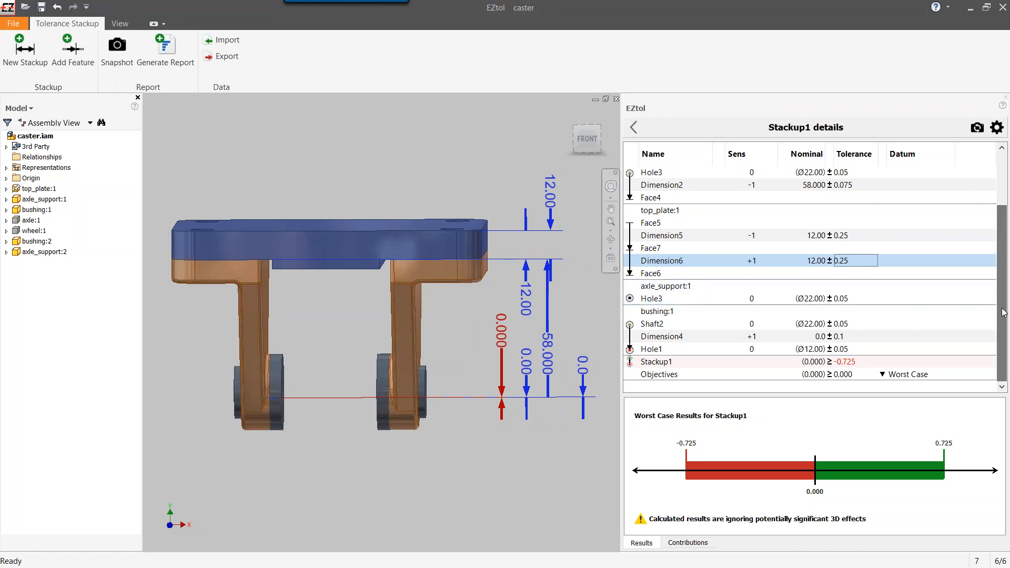
{"action": "left_click", "coordinate": [829, 373]}
{"action": "left_click", "coordinate": [854, 382]}
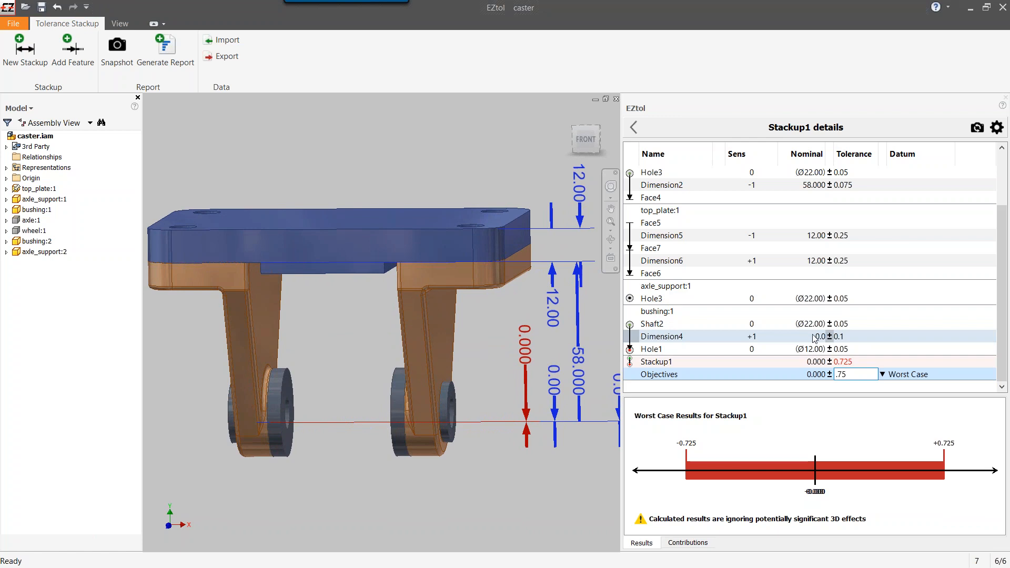
- View the stackup summary, reopen Stackup1 for editing, and examine the tolerance types available for bushing:1's Shaft2
{"action": "left_click", "coordinate": [633, 128]}
{"action": "left_click", "coordinate": [668, 173]}
{"action": "right_click", "coordinate": [667, 173]}
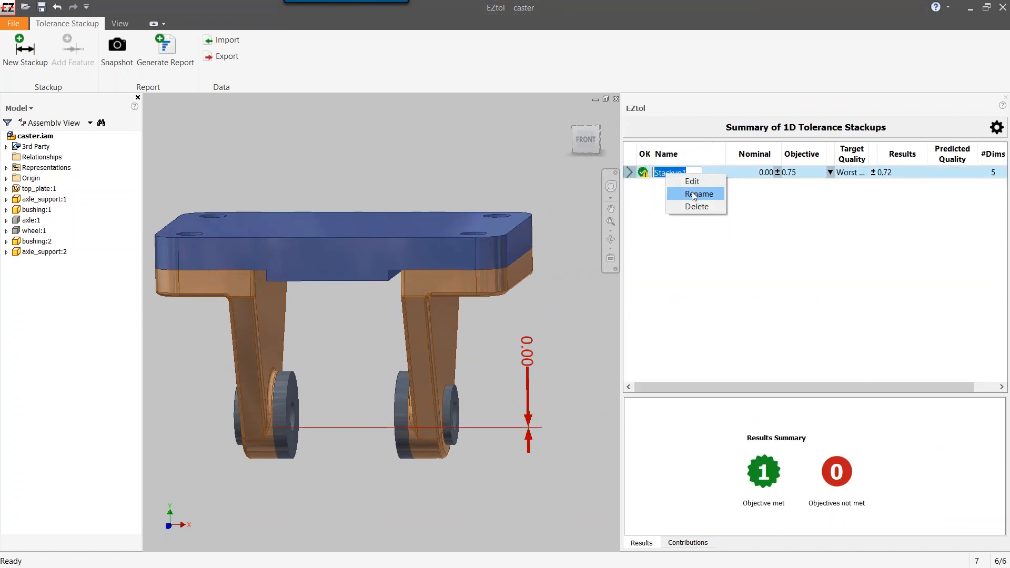
{"action": "left_click", "coordinate": [692, 181]}
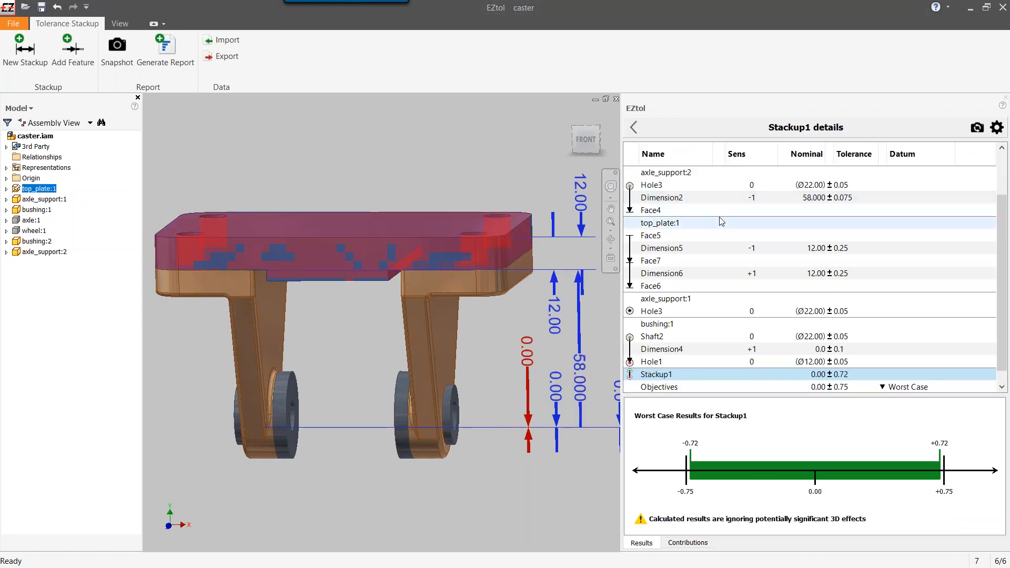
{"action": "left_click", "coordinate": [829, 337]}
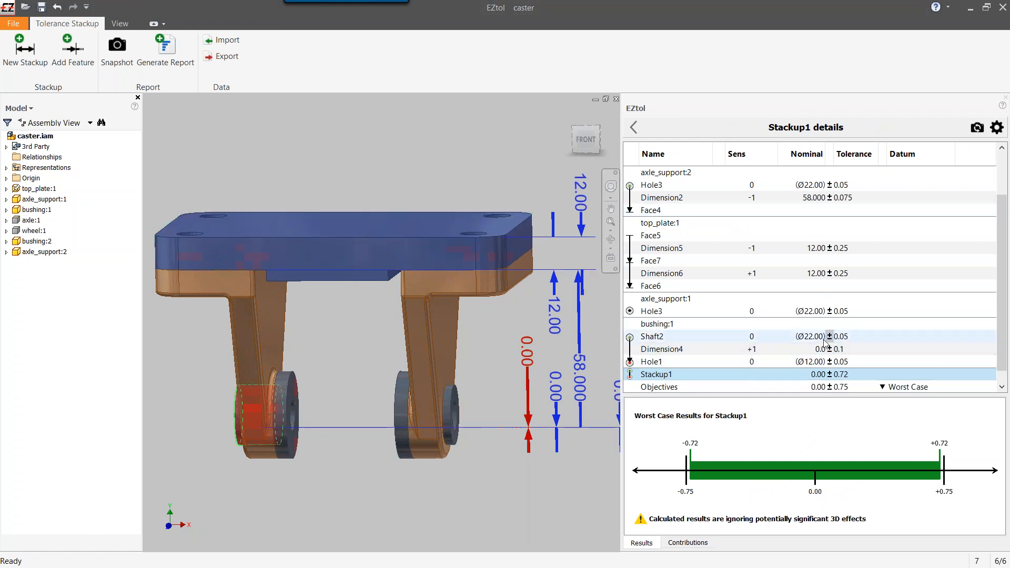
{"action": "left_click", "coordinate": [829, 337]}
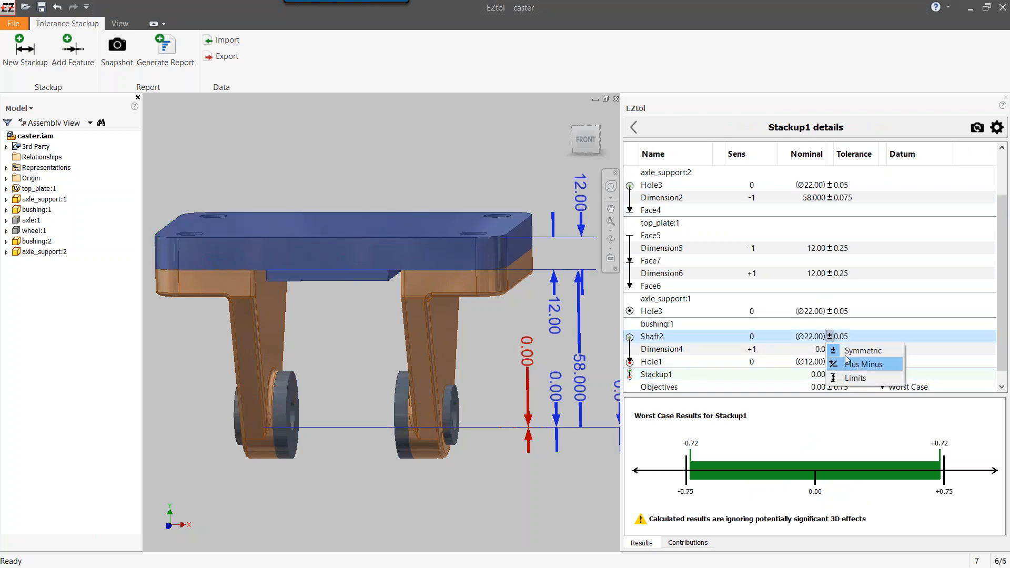
- Return to the summary of 1D tolerance stackups and delete Stackup1
{"action": "left_click", "coordinate": [637, 128]}
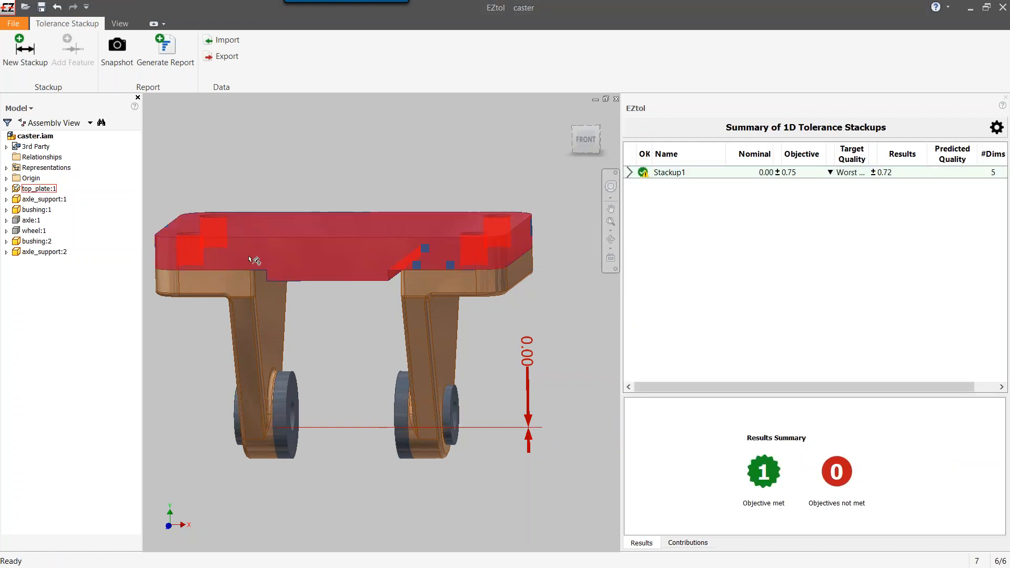
{"action": "right_click", "coordinate": [683, 176]}
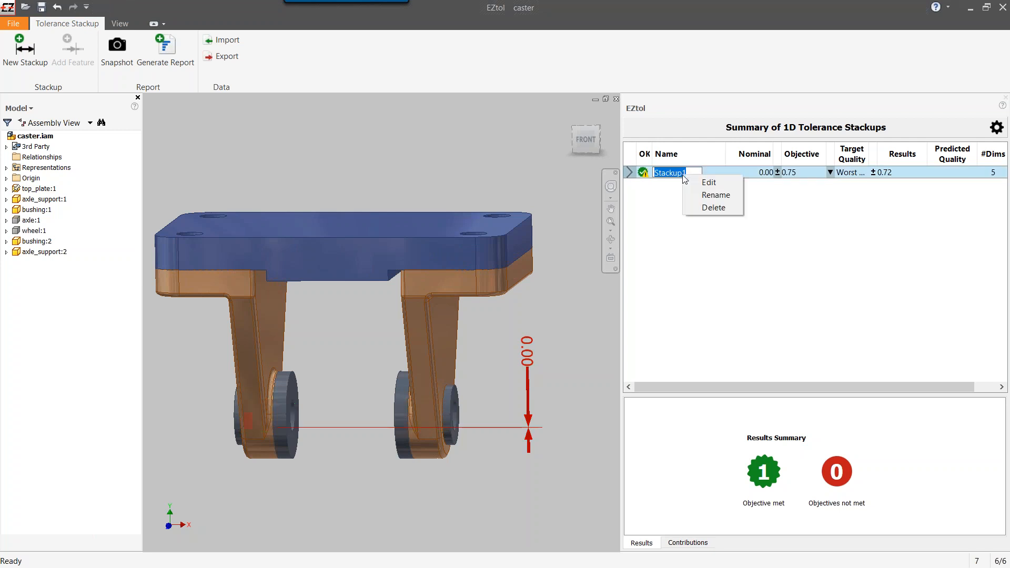
{"action": "left_click", "coordinate": [714, 208]}
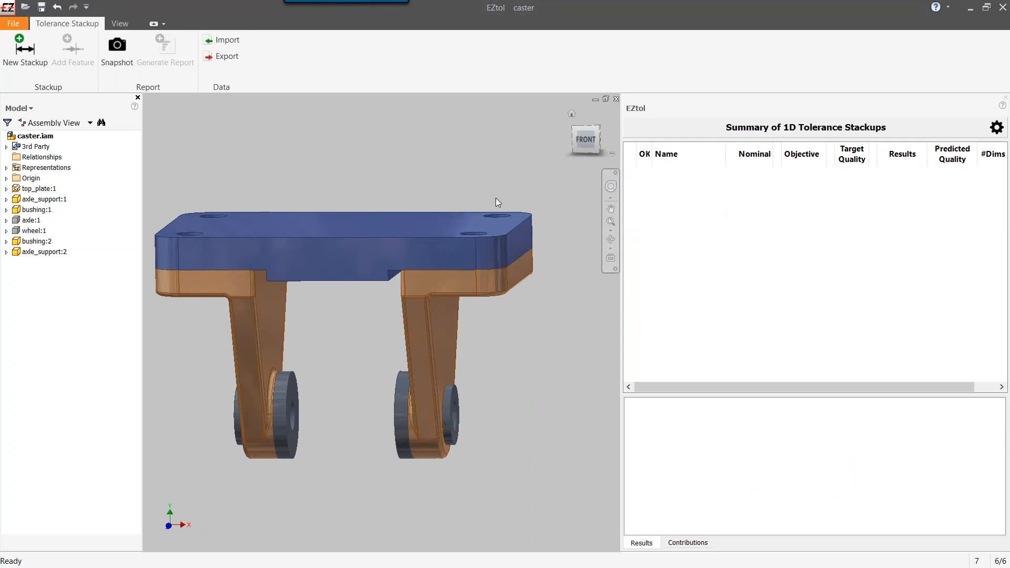
- Start a new stackup between the two bushing bores, using the top plate for the direction and analysis plane, and place its dimension beside the caster
{"action": "left_click", "coordinate": [33, 59]}
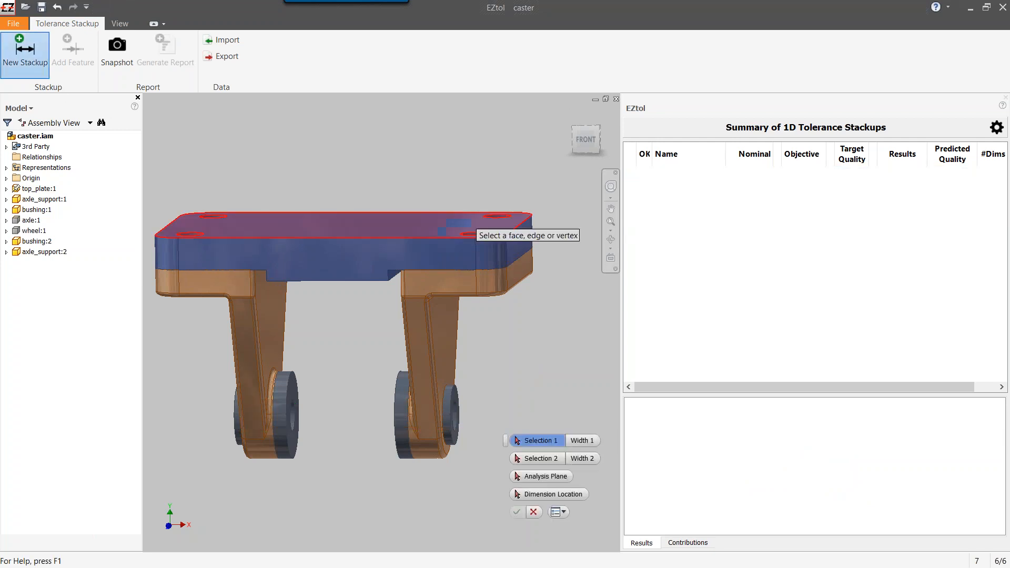
{"action": "middle_click_drag", "start_coordinate": [473, 412], "coordinate": [468, 417], "text": "shift"}
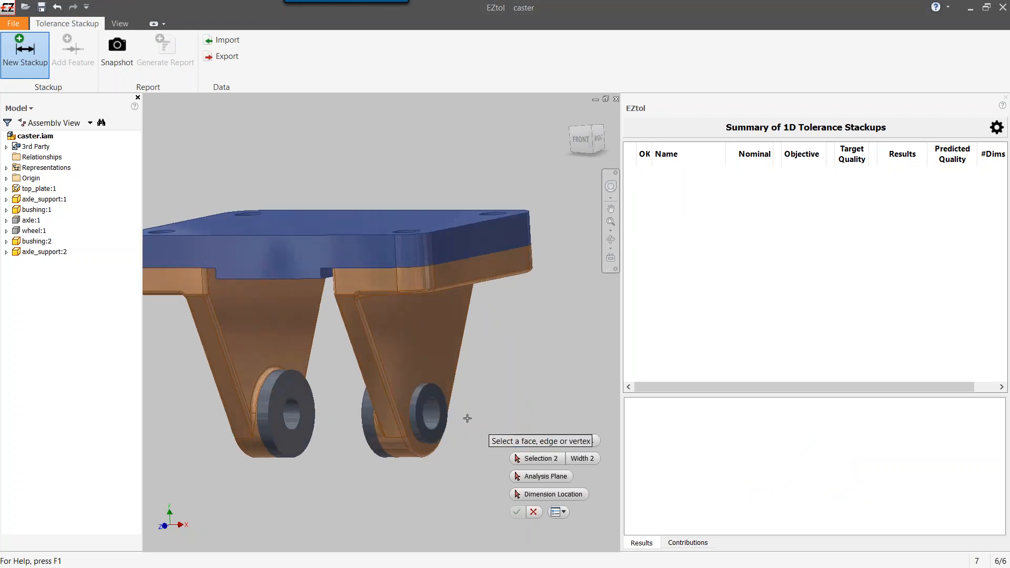
{"action": "left_click", "coordinate": [426, 417]}
{"action": "left_click", "coordinate": [292, 416]}
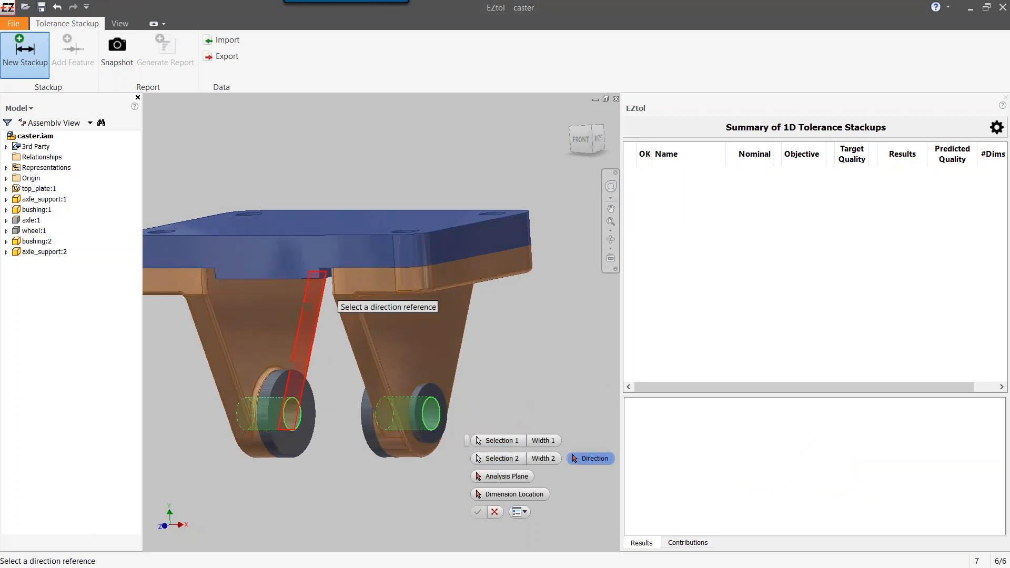
{"action": "middle_click_drag", "start_coordinate": [316, 265], "coordinate": [318, 279], "text": "shift"}
{"action": "left_click", "coordinate": [326, 247]}
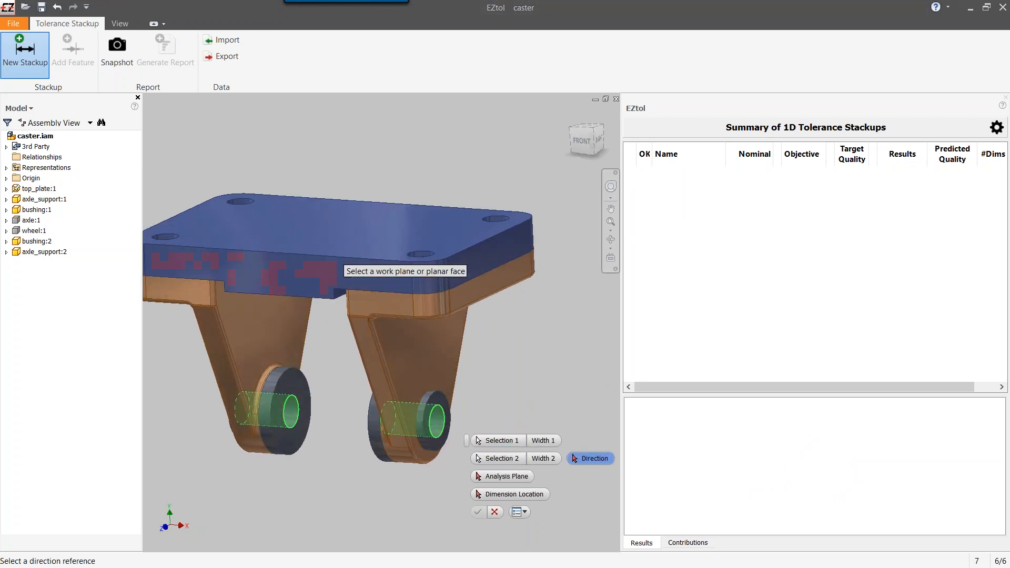
{"action": "left_click", "coordinate": [337, 269]}
{"action": "left_click", "coordinate": [485, 352]}
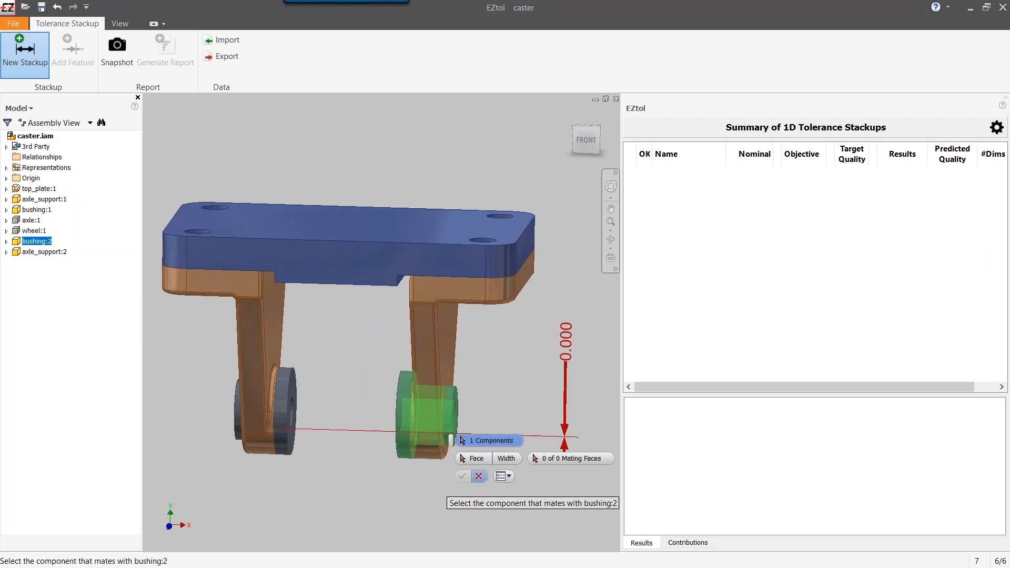
- Define the component chain from bushing:2 through axle_support:2, top_plate:1 and axle_support:1 to bushing:1
{"action": "left_click", "coordinate": [434, 368]}
{"action": "left_click", "coordinate": [379, 264]}
{"action": "left_click", "coordinate": [279, 329]}
{"action": "left_click", "coordinate": [292, 374]}
- Pick the mating faces between the bushings, axle supports and top plate, and complete the stackup
{"action": "scroll", "coordinate": [421, 372], "scroll_direction": "down", "scroll_amount": 3}
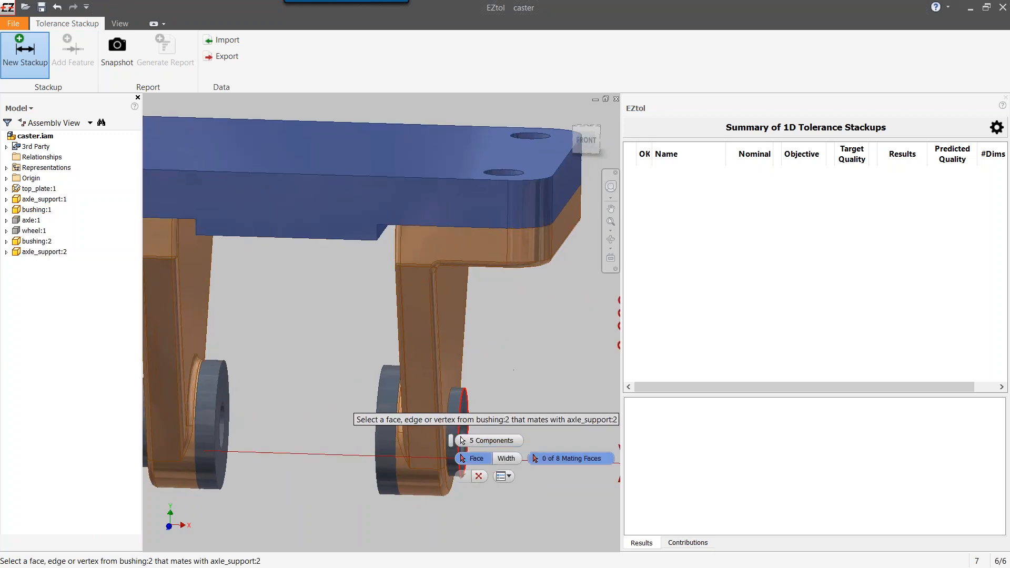
{"action": "left_click", "coordinate": [444, 399]}
{"action": "middle_click_drag", "start_coordinate": [402, 368], "coordinate": [453, 376], "text": "shift"}
{"action": "left_click", "coordinate": [429, 412]}
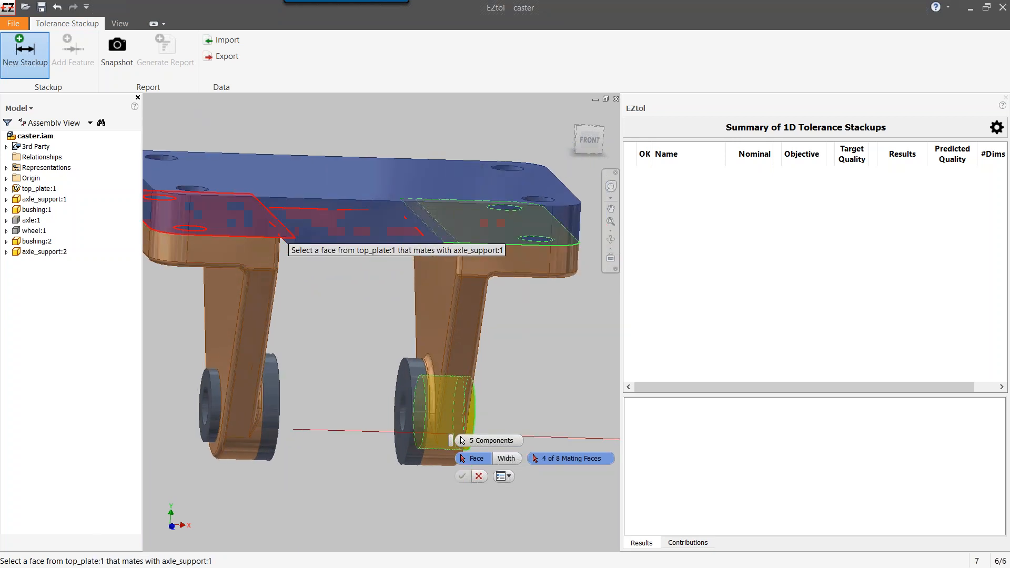
{"action": "left_click", "coordinate": [247, 404]}
{"action": "left_click", "coordinate": [254, 396]}
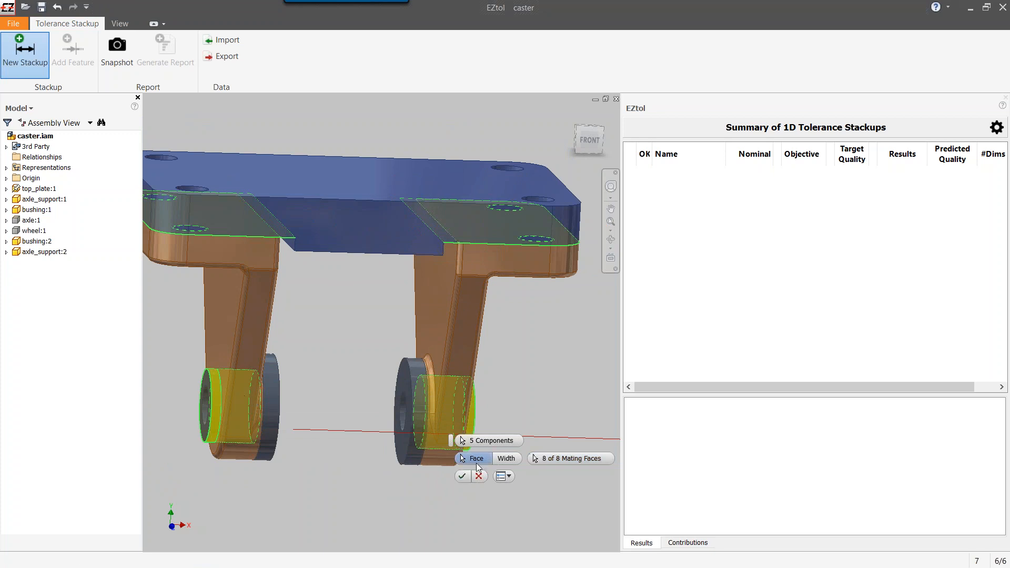
{"action": "left_click", "coordinate": [463, 475]}
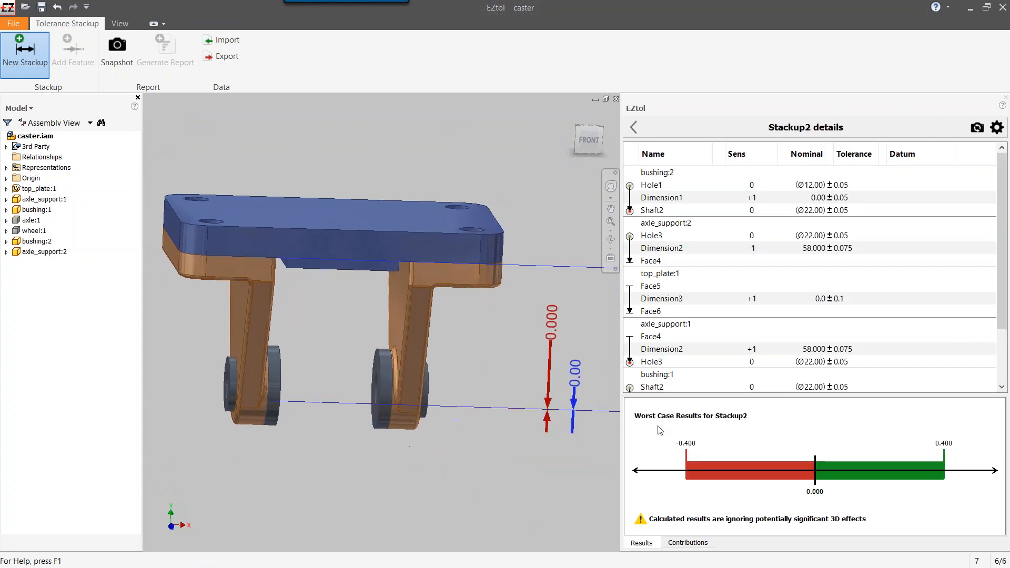
- Examine the Stackup2 details, checking the axle support, top plate and bushing features and dimensions against the model
{"action": "left_click_drag", "start_coordinate": [1002, 272], "coordinate": [1009, 327]}
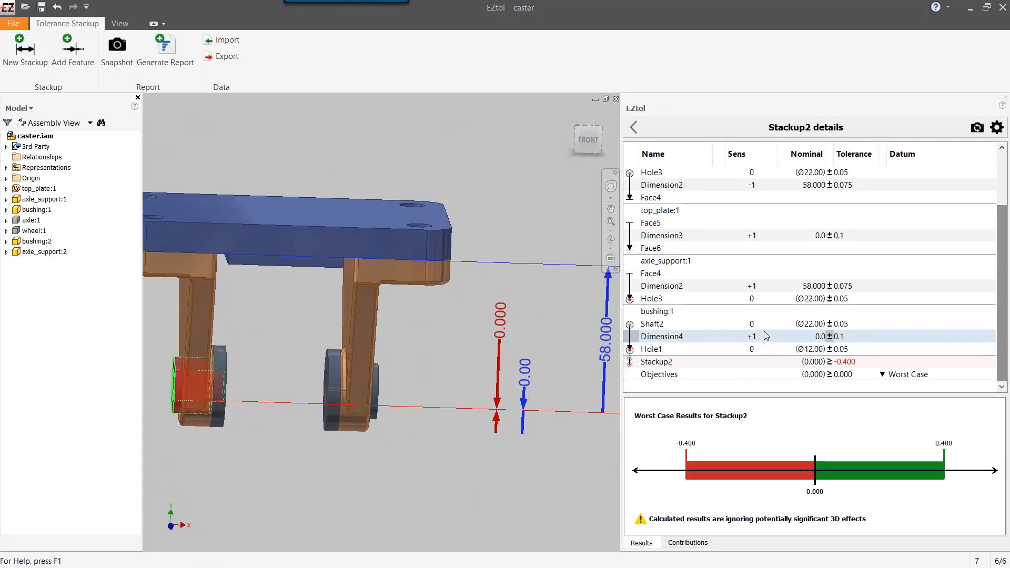
{"action": "left_click", "coordinate": [680, 269]}
{"action": "left_click", "coordinate": [677, 297]}
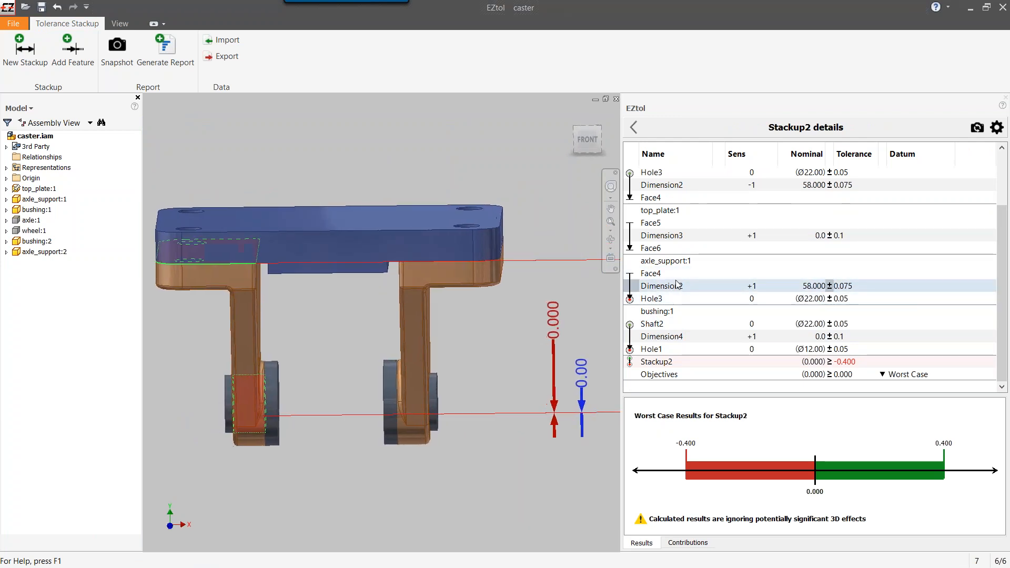
{"action": "left_click", "coordinate": [280, 271]}
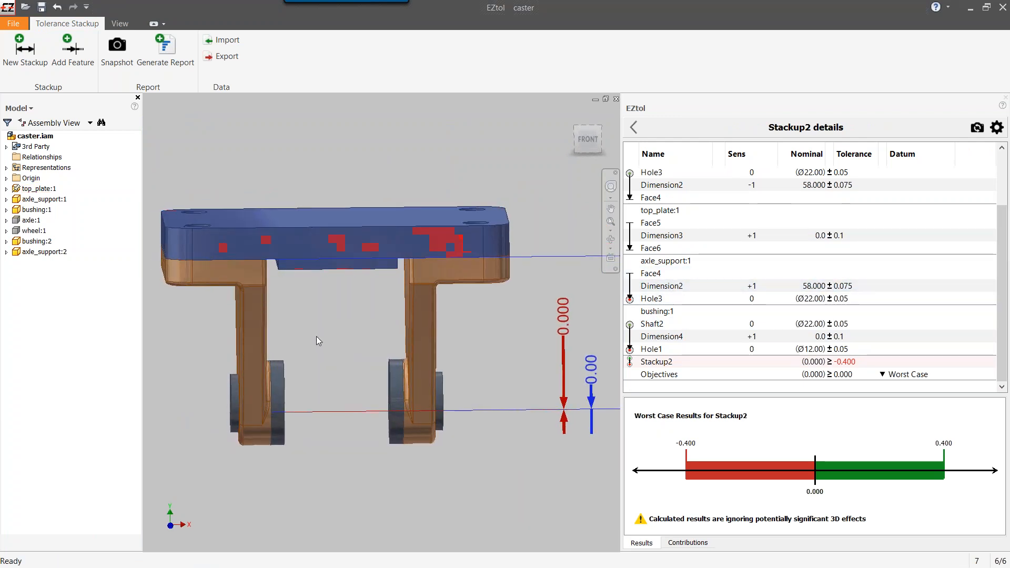
{"action": "scroll", "coordinate": [378, 329], "scroll_direction": "down", "scroll_amount": 1}
{"action": "left_click", "coordinate": [901, 286]}
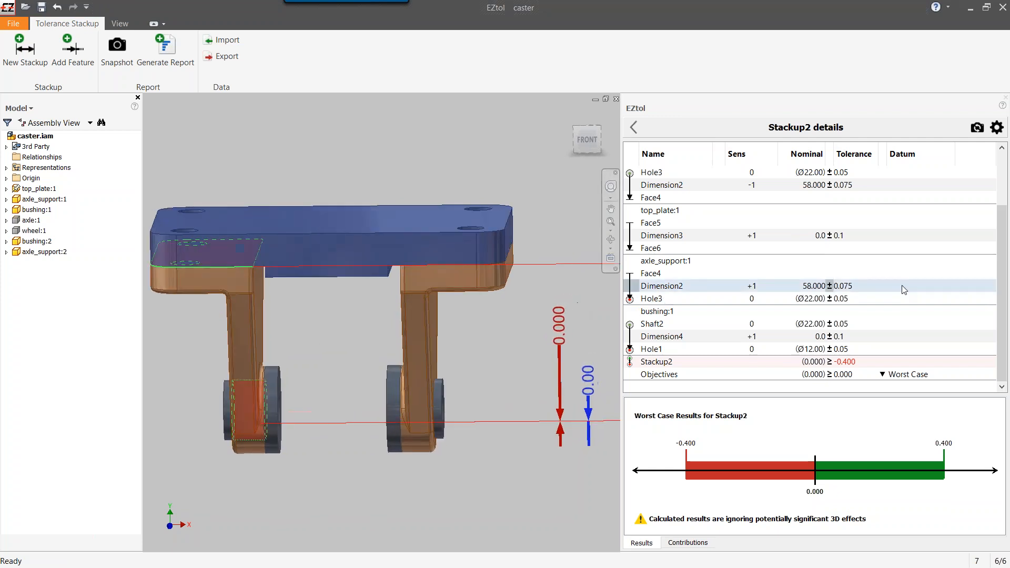
{"action": "scroll", "coordinate": [894, 263], "scroll_direction": "up", "scroll_amount": 2}
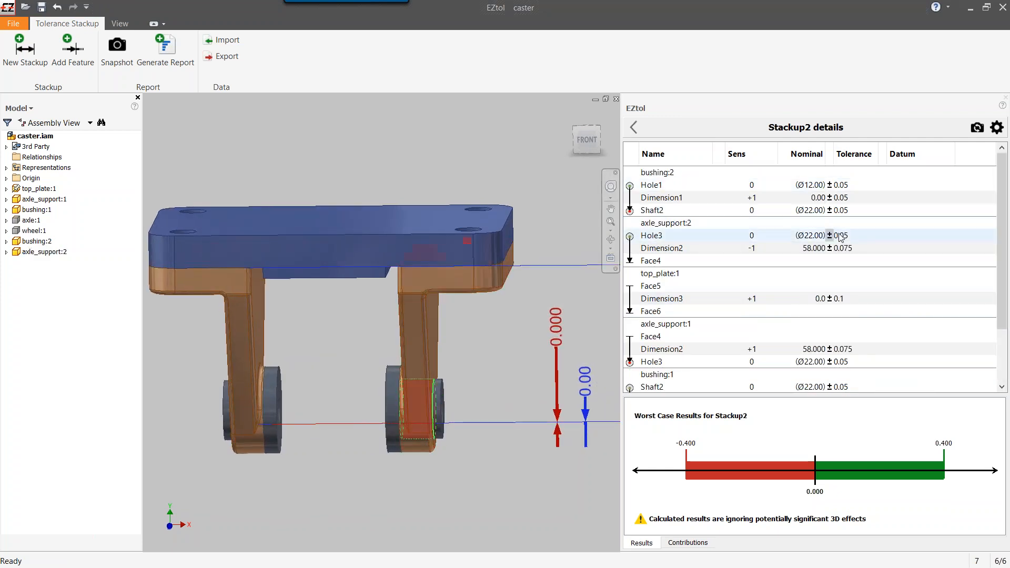
{"action": "left_click", "coordinate": [672, 187]}
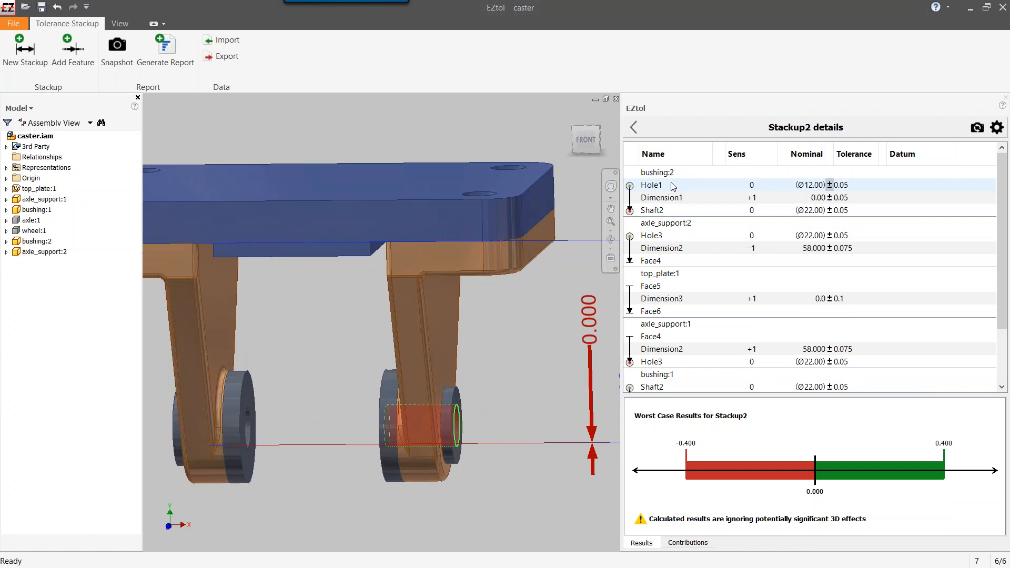
- Check the bushing datum on the PowerPoint drawing, and rename bushing:2's Shaft2 as A in EZtol
{"action": "key", "text": "alt+Tab"}
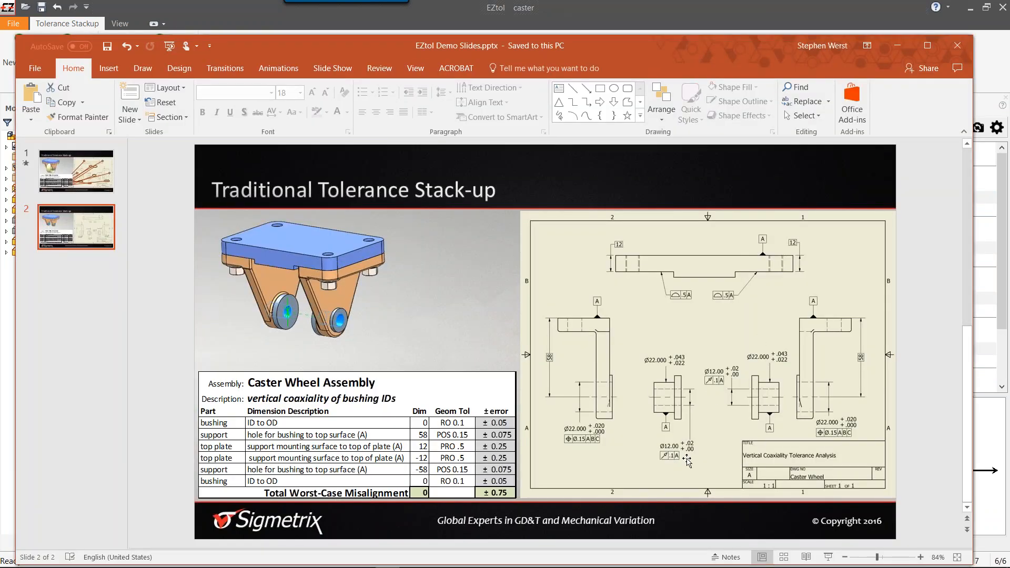
{"action": "key", "text": "alt+Tab"}
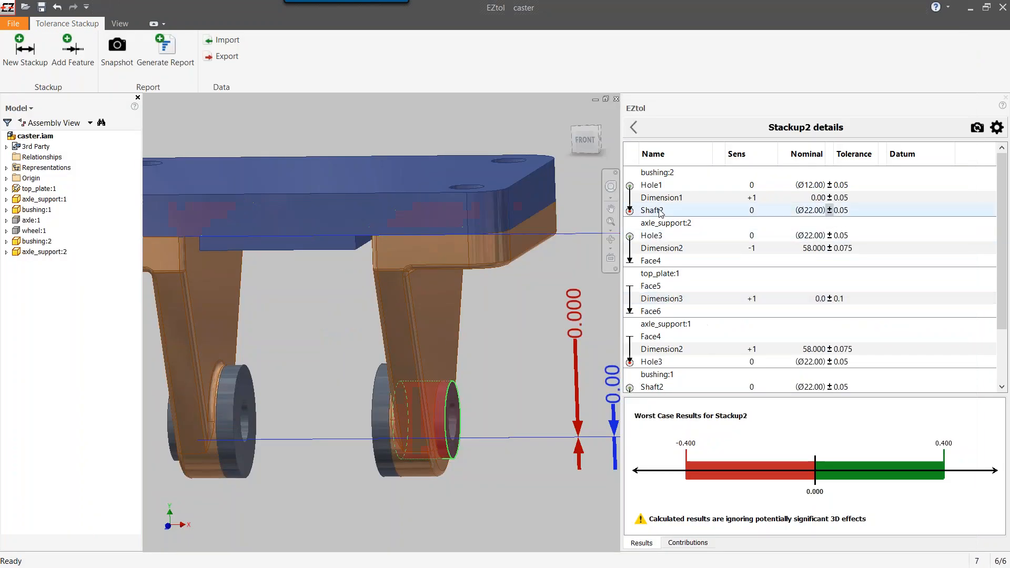
{"action": "double_click", "coordinate": [670, 210]}
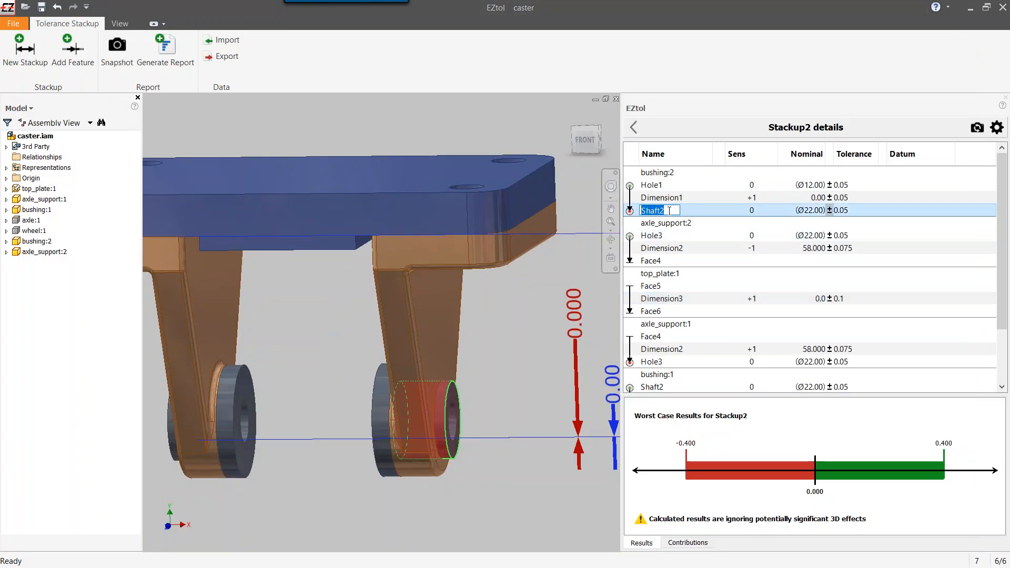
{"action": "key", "text": "Return"}
- Apply a geometric runout tolerance of 0.1 relative to datum A to bushing:2's Dimension1, controlling Hole1
{"action": "left_click", "coordinate": [829, 198]}
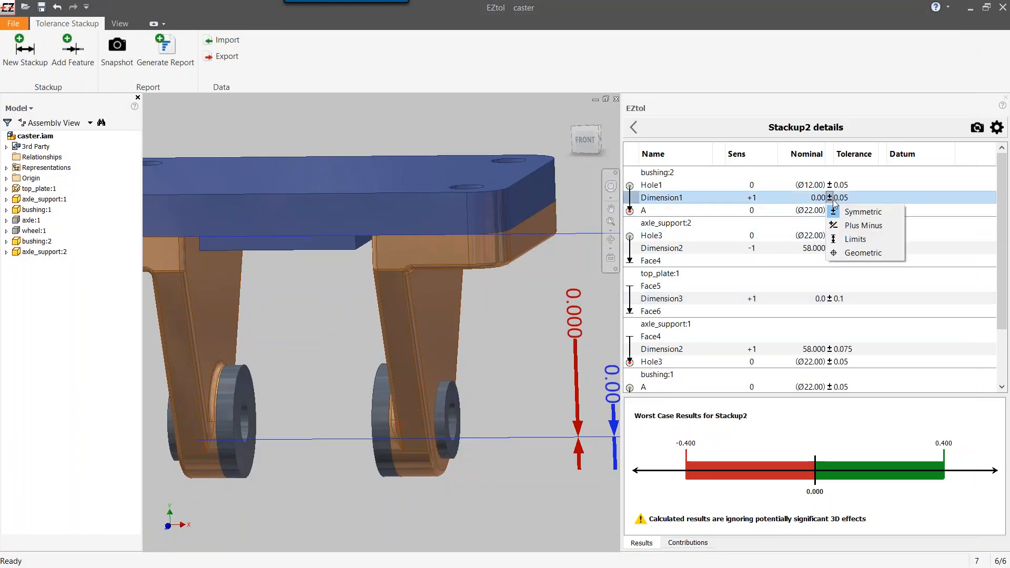
{"action": "left_click", "coordinate": [839, 256]}
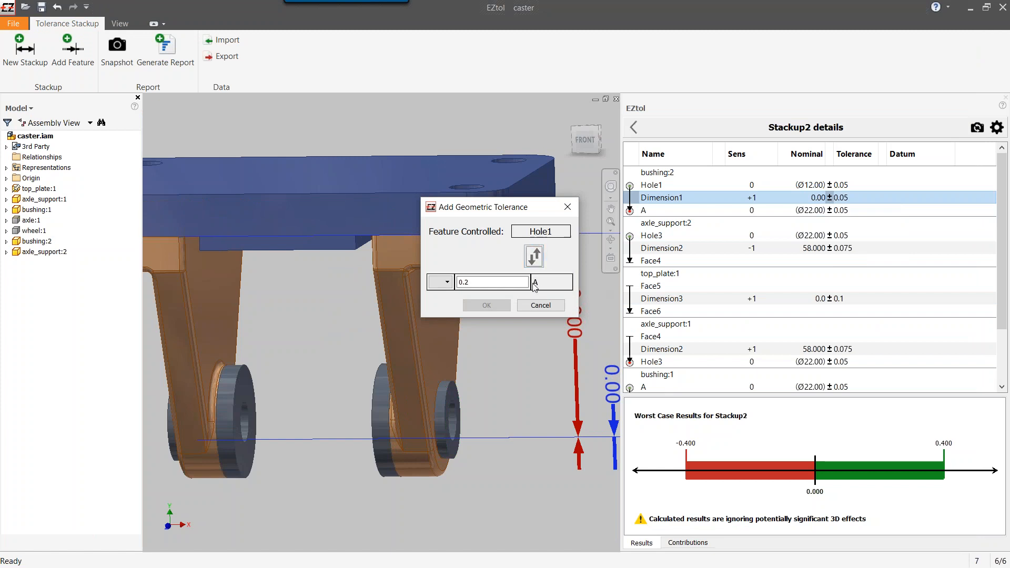
{"action": "left_click", "coordinate": [447, 282]}
{"action": "left_click", "coordinate": [439, 299]}
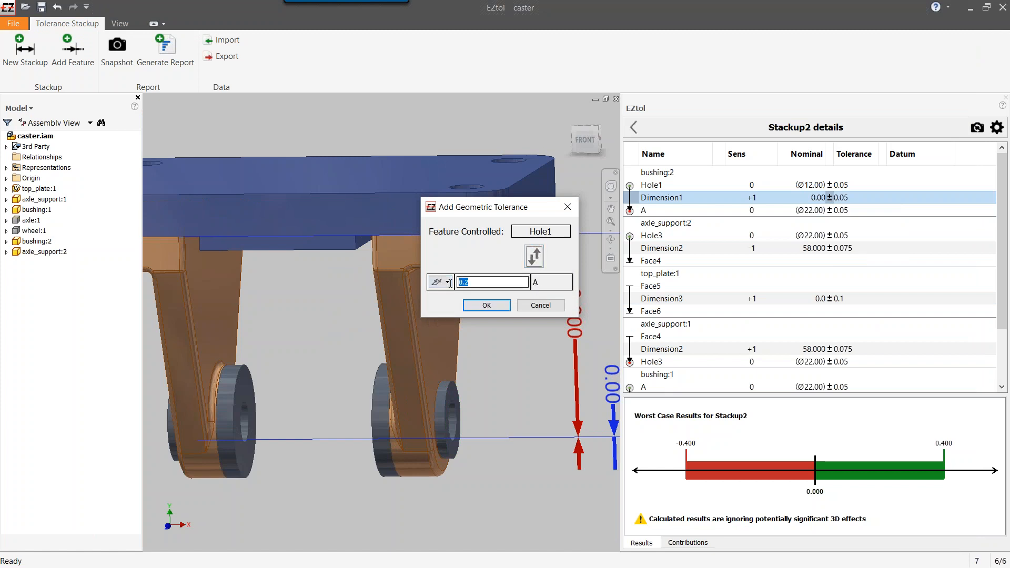
{"action": "type", "text": ".1"}
{"action": "left_click", "coordinate": [494, 306]}
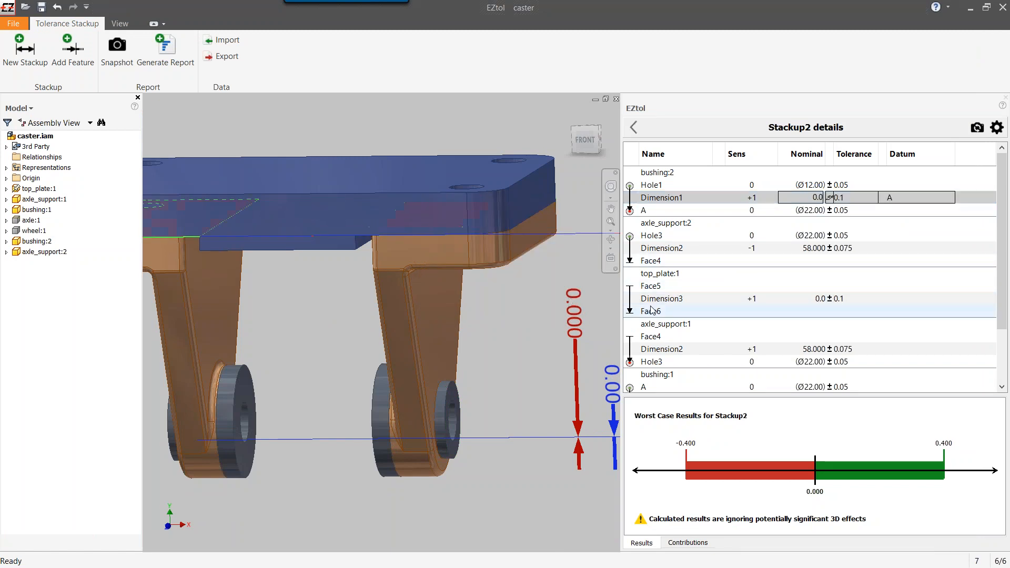
- Check the axle support callout on the PowerPoint drawing, and rename axle_support:2's Face4 as A in EZtol
{"action": "key", "text": "alt+Tab"}
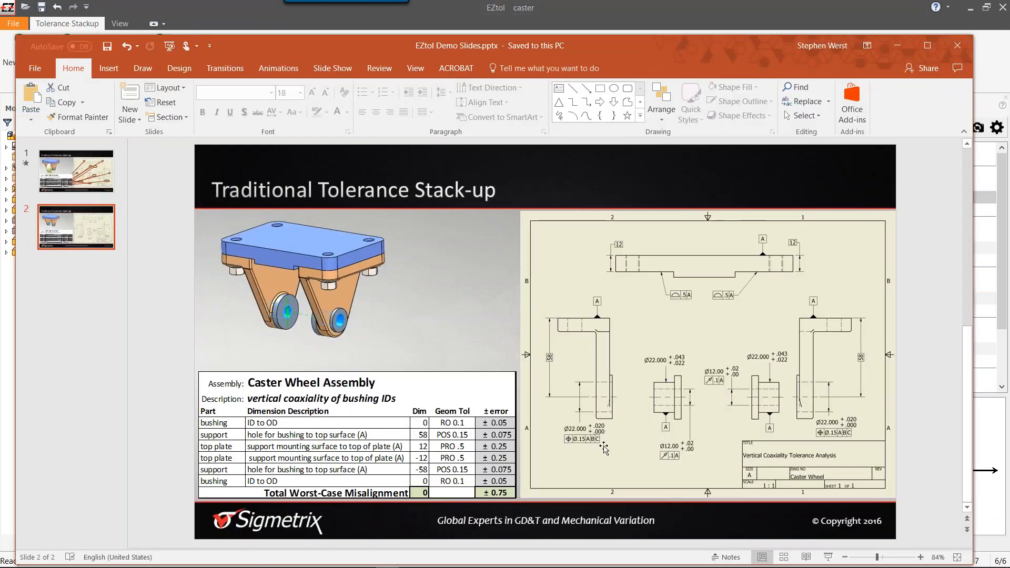
{"action": "key", "text": "alt+Tab"}
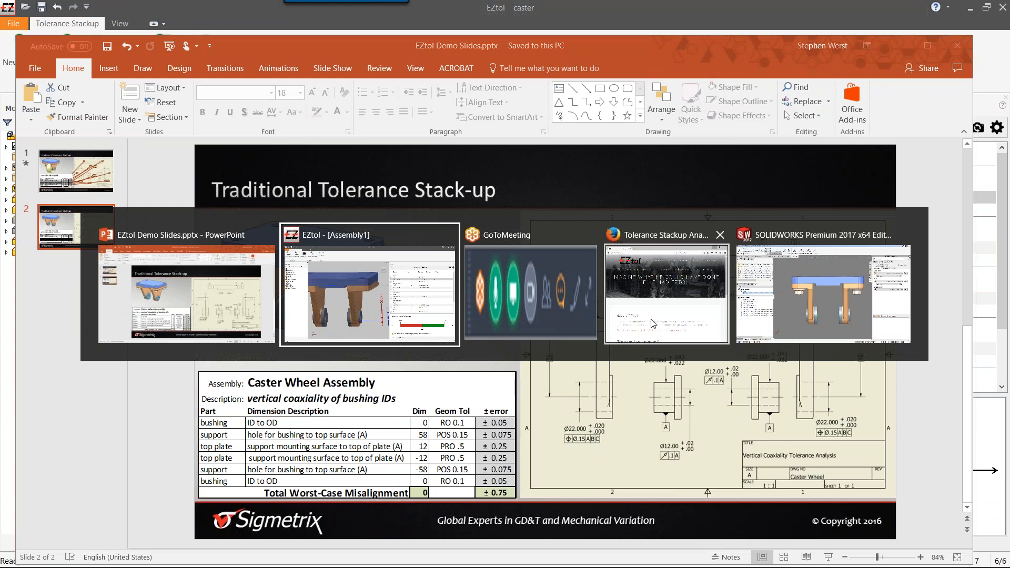
{"action": "double_click", "coordinate": [655, 261]}
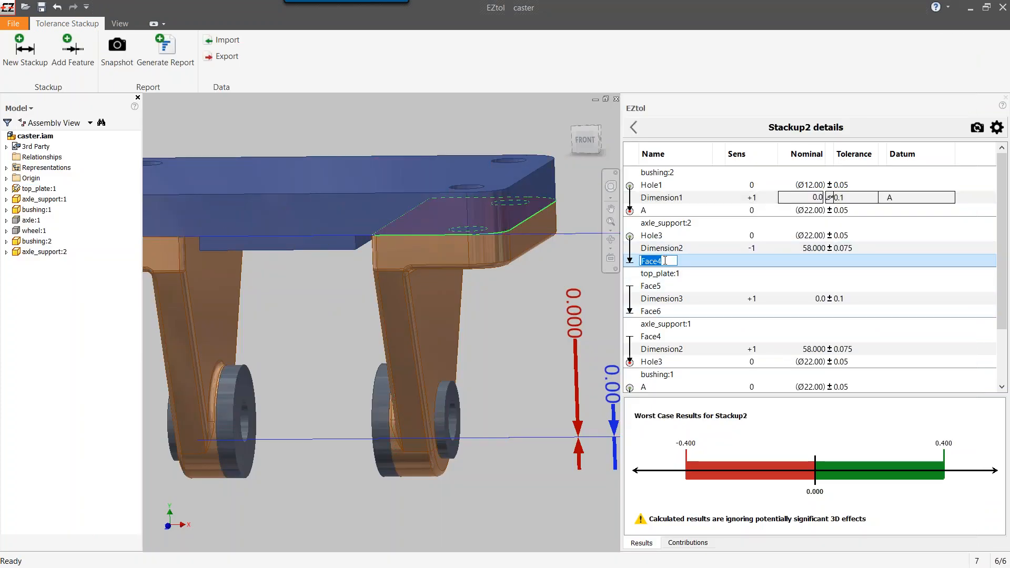
- Apply a geometric position tolerance of Ø0.15 relative to datum A to axle_support:2's 58 mm dimension, controlling Hole3
{"action": "left_click", "coordinate": [829, 248]}
{"action": "left_click", "coordinate": [842, 302]}
{"action": "left_click", "coordinate": [449, 282]}
{"action": "left_click", "coordinate": [448, 294]}
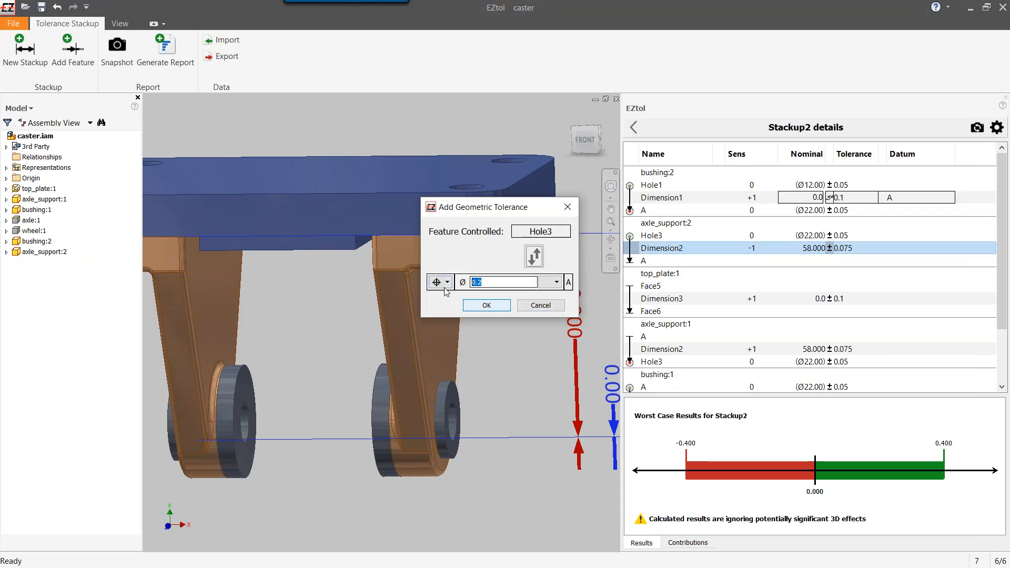
{"action": "type", "text": ".15"}
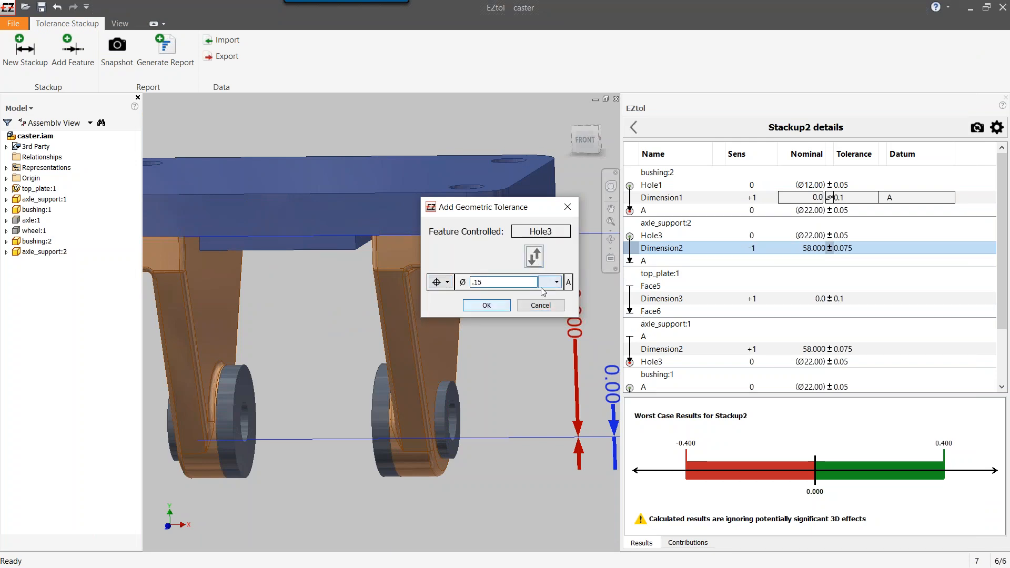
{"action": "left_click", "coordinate": [498, 305]}
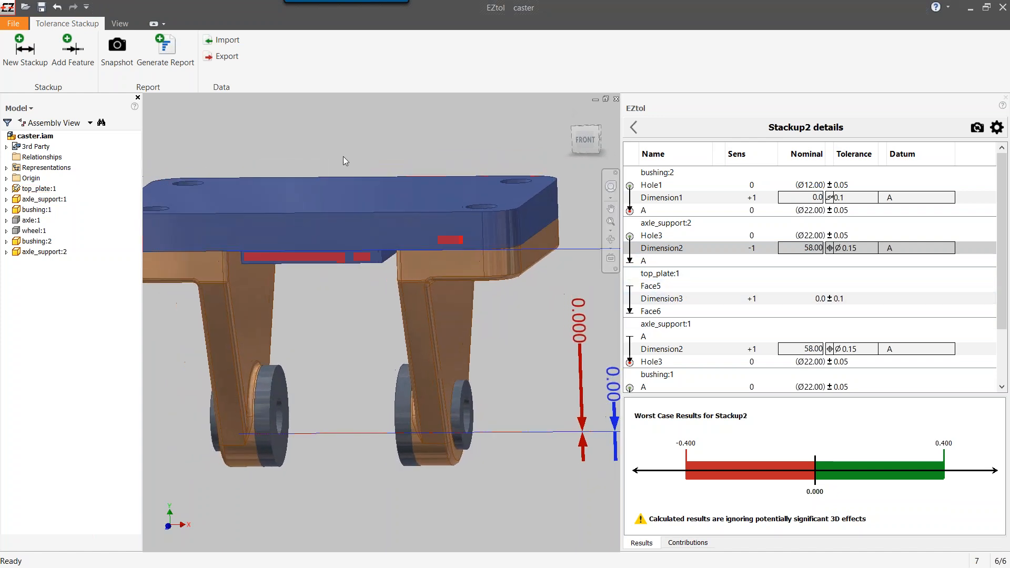
- Add the top plate's upper face to the stackup as a feature and rename it A
{"action": "left_click", "coordinate": [73, 51]}
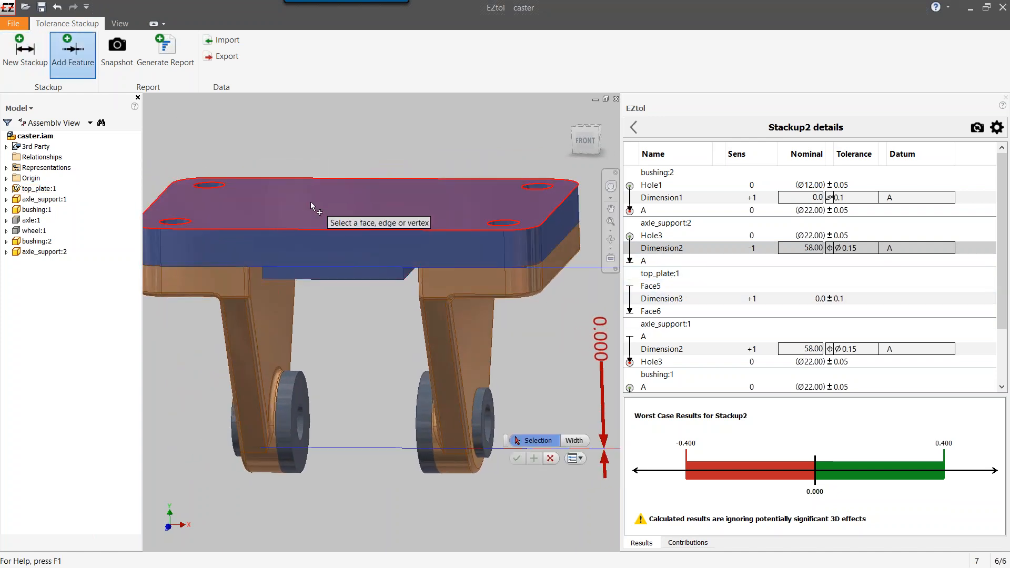
{"action": "left_click", "coordinate": [319, 215]}
{"action": "left_click", "coordinate": [518, 459]}
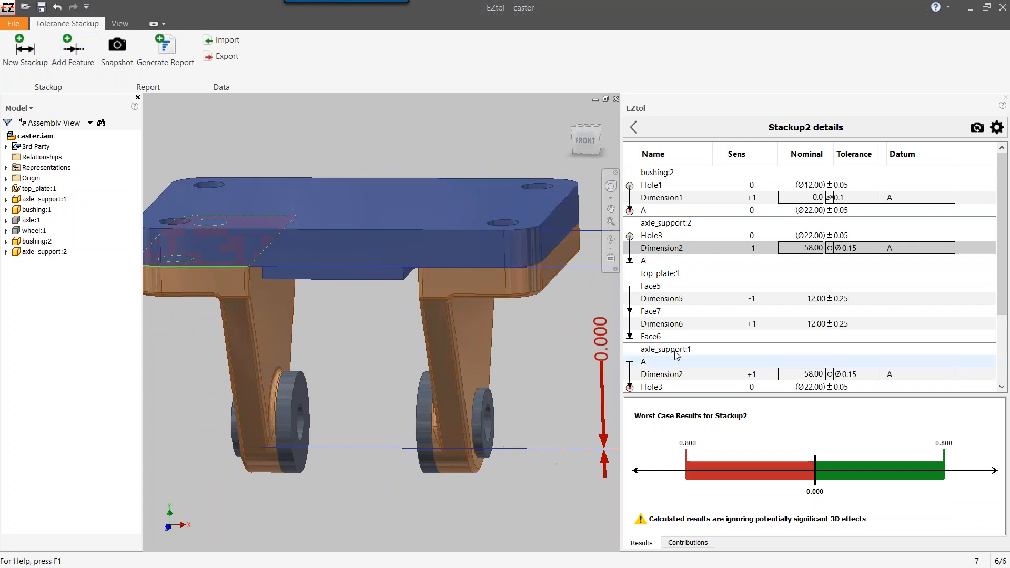
{"action": "double_click", "coordinate": [672, 311]}
{"action": "type", "text": "A"}
- Apply a geometric position tolerance of 0.2 relative to datum A to top_plate:1's Dimension5, controlling Face5
{"action": "left_click", "coordinate": [829, 298]}
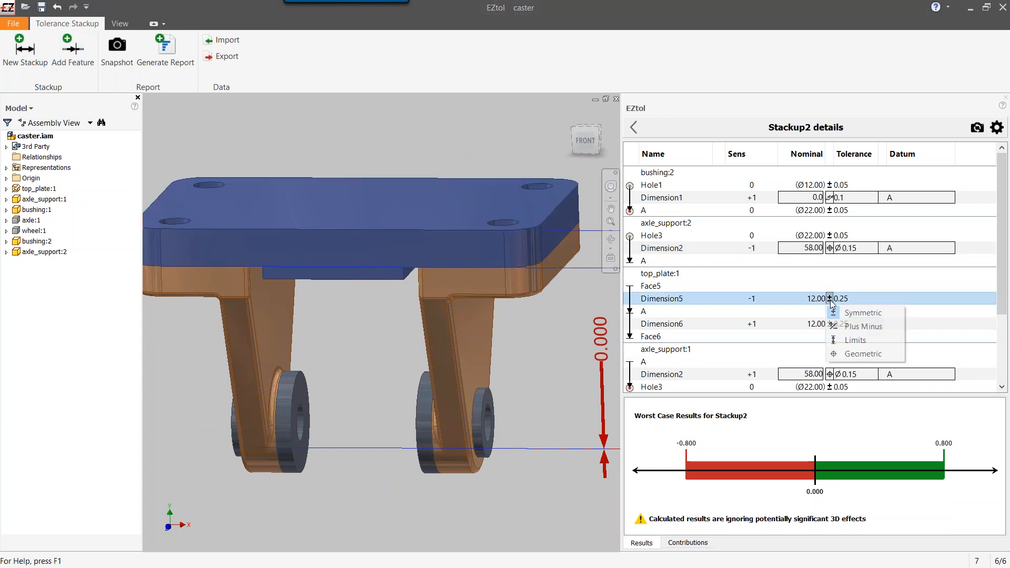
{"action": "left_click", "coordinate": [849, 357]}
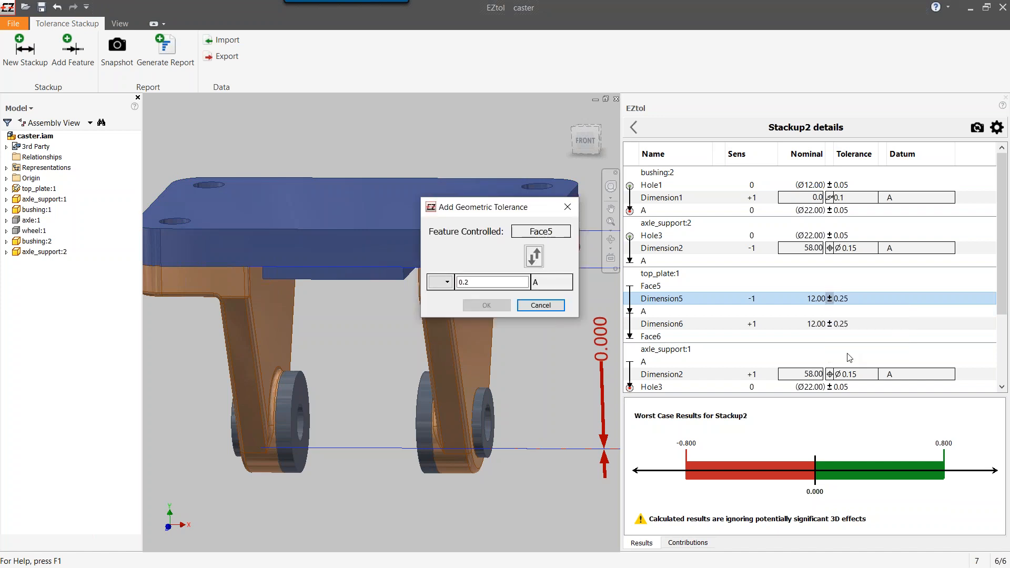
{"action": "left_click", "coordinate": [446, 283]}
{"action": "left_click", "coordinate": [444, 303]}
{"action": "left_click", "coordinate": [488, 305]}
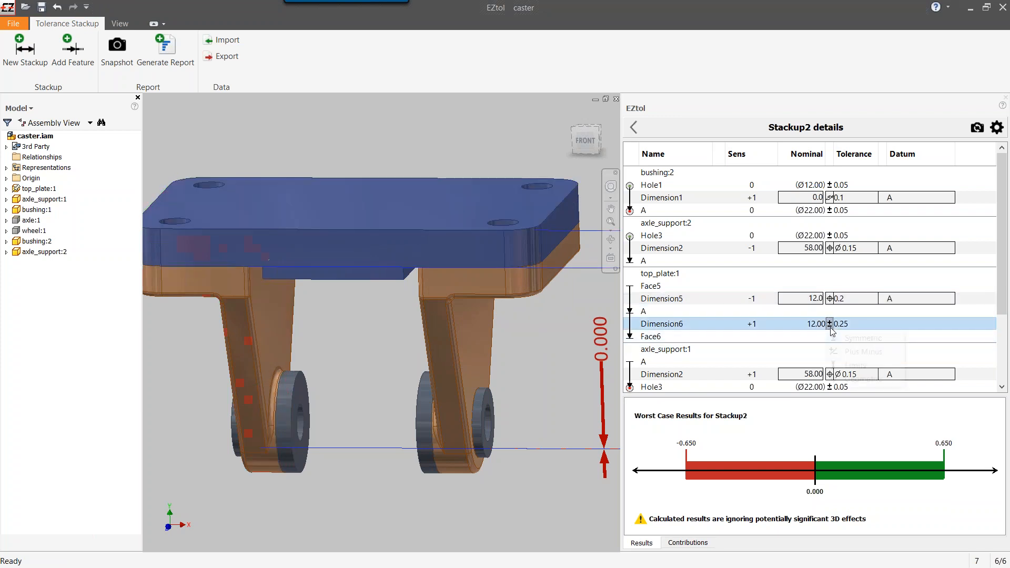
- Apply a geometric position tolerance of 0.2 to top_plate:1's Dimension6, between its face A and Face6
{"action": "left_click", "coordinate": [829, 324]}
{"action": "left_click", "coordinate": [852, 380]}
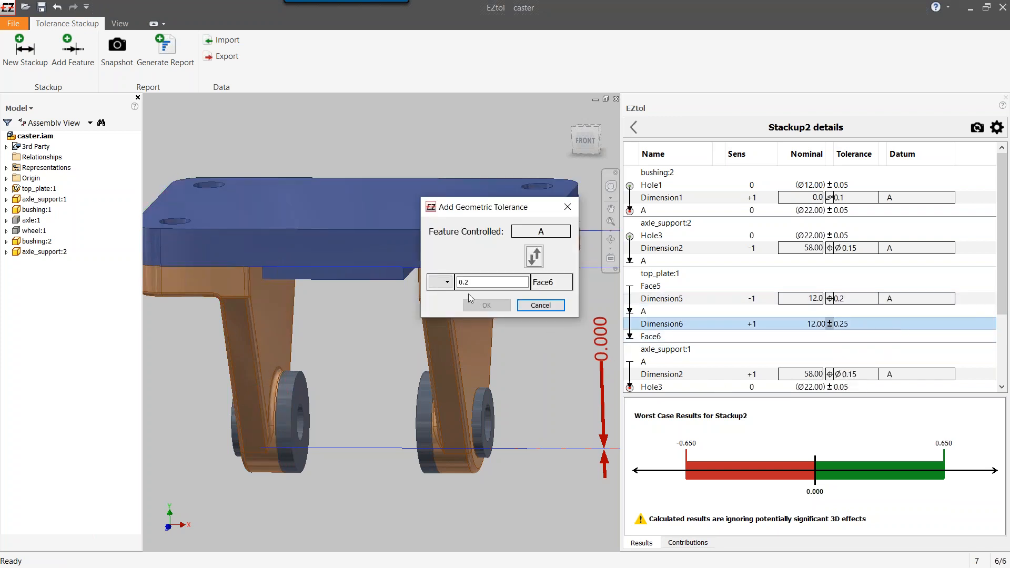
{"action": "left_click", "coordinate": [446, 282]}
{"action": "left_click", "coordinate": [444, 303]}
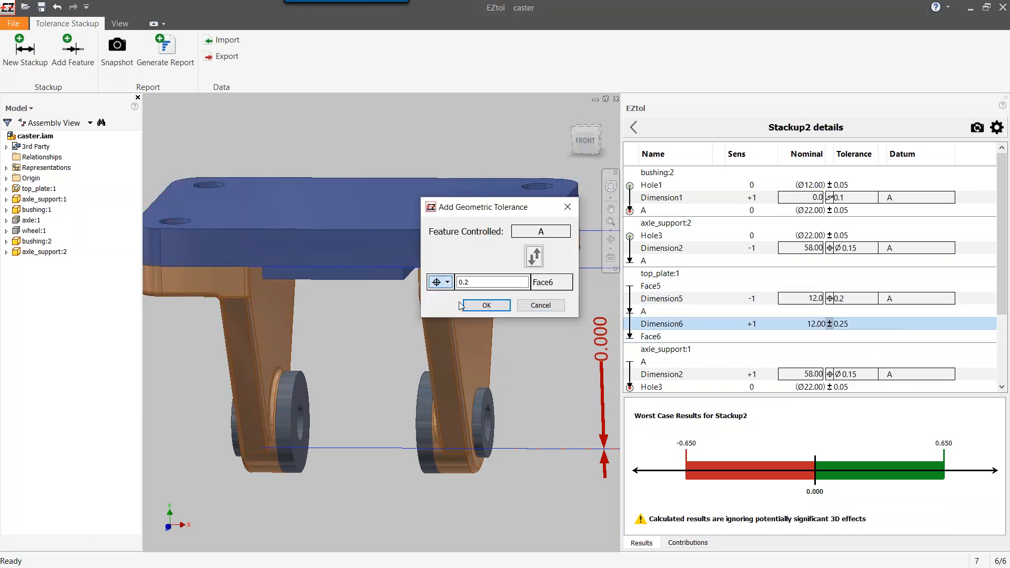
{"action": "left_click", "coordinate": [487, 306]}
- Swap the controlled feature and datum in Dimension6's geometric tolerance so Face6 is controlled relative to datum A
{"action": "scroll", "coordinate": [1005, 316], "scroll_direction": "down", "scroll_amount": 3}
{"action": "scroll", "coordinate": [1004, 316], "scroll_direction": "up", "scroll_amount": 3}
{"action": "left_click", "coordinate": [830, 273]}
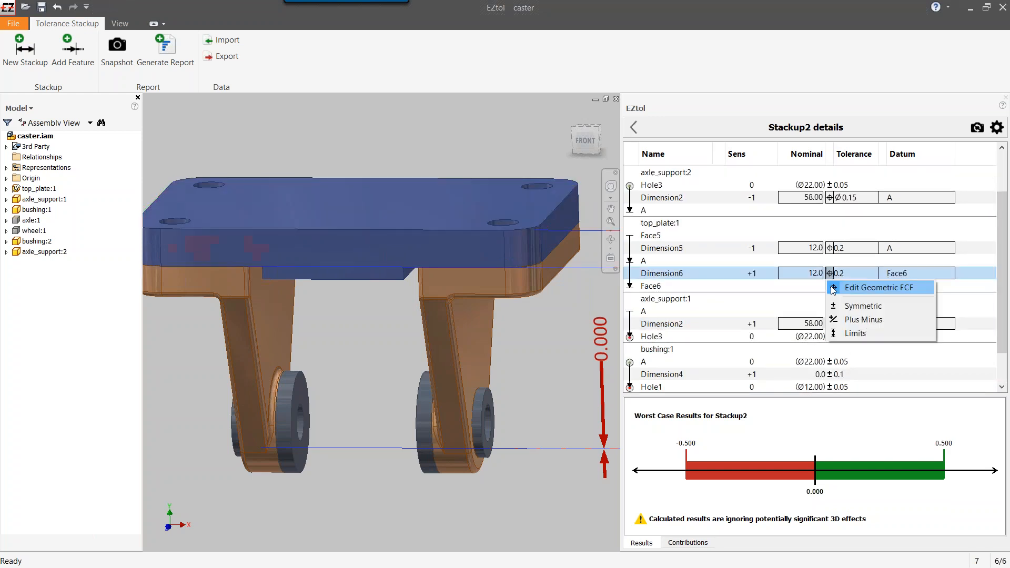
{"action": "left_click", "coordinate": [846, 287]}
{"action": "left_click", "coordinate": [544, 261]}
{"action": "left_click", "coordinate": [489, 305]}
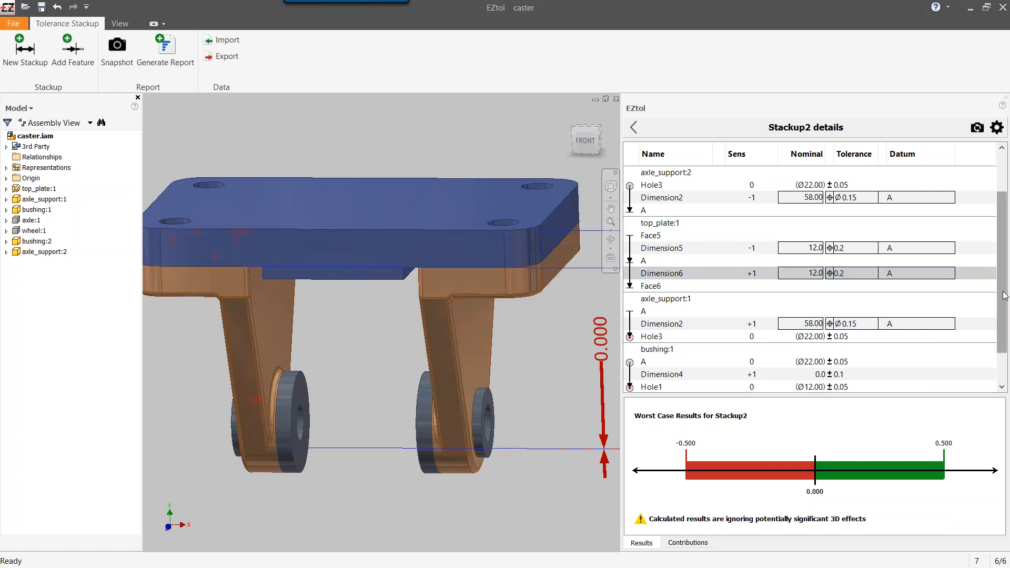
{"action": "scroll", "coordinate": [1004, 295], "scroll_direction": "up", "scroll_amount": 2}
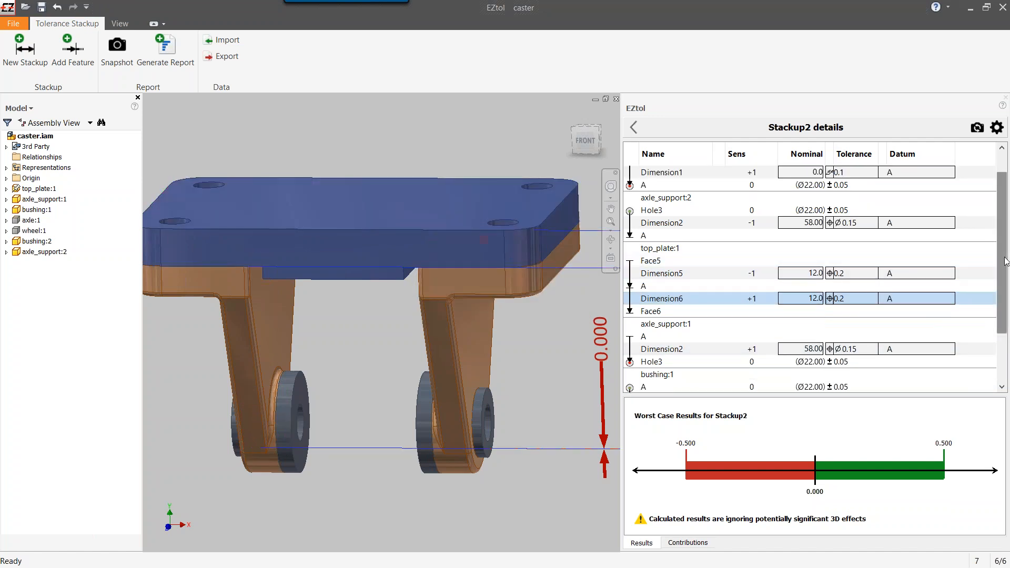
- Apply a geometric tolerance of 0.1 relative to datum A to bushing:1's Dimension4, controlling Hole1, with the same symbol as on bushing:2
{"action": "scroll", "coordinate": [1005, 261], "scroll_direction": "down", "scroll_amount": 5}
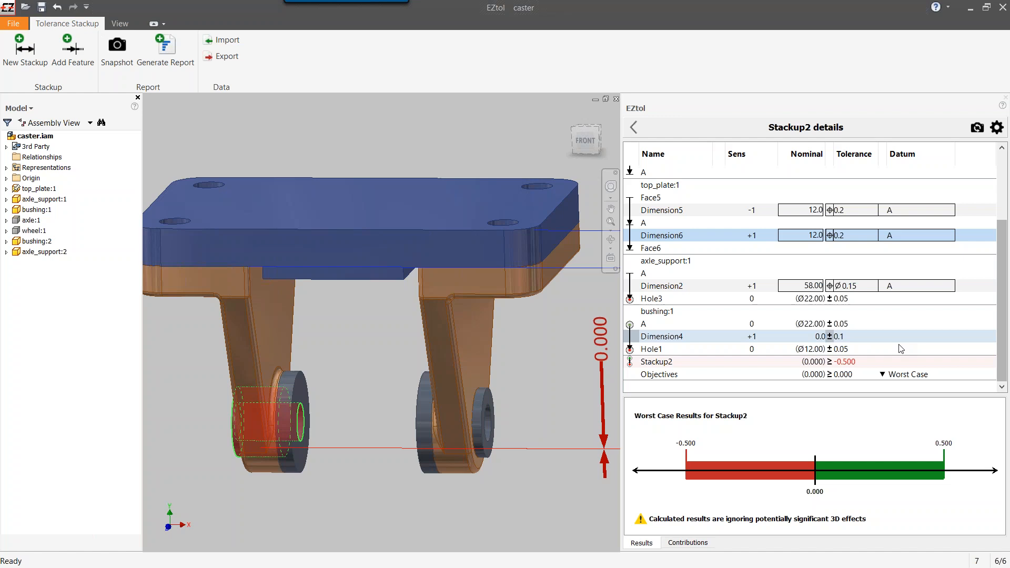
{"action": "left_click", "coordinate": [829, 336]}
{"action": "left_click", "coordinate": [862, 391]}
{"action": "left_click", "coordinate": [447, 284]}
{"action": "left_click", "coordinate": [437, 303]}
{"action": "type", "text": ".1"}
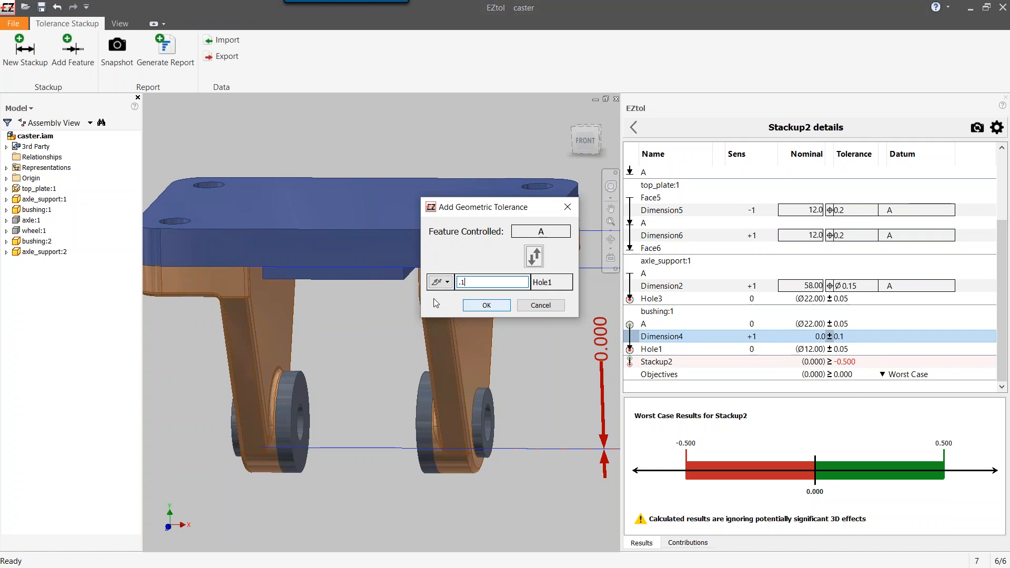
{"action": "left_click", "coordinate": [534, 256]}
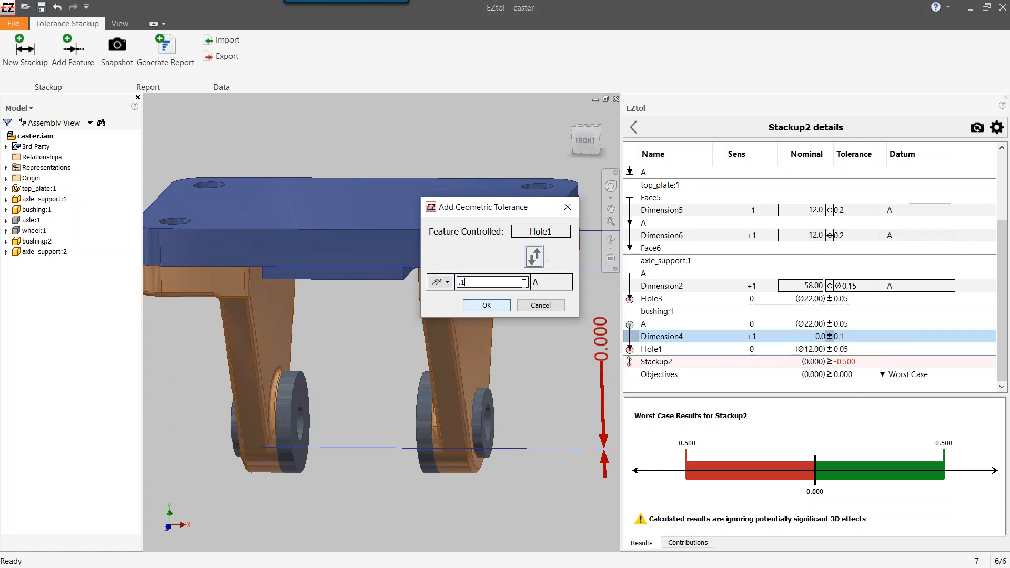
{"action": "left_click", "coordinate": [486, 305]}
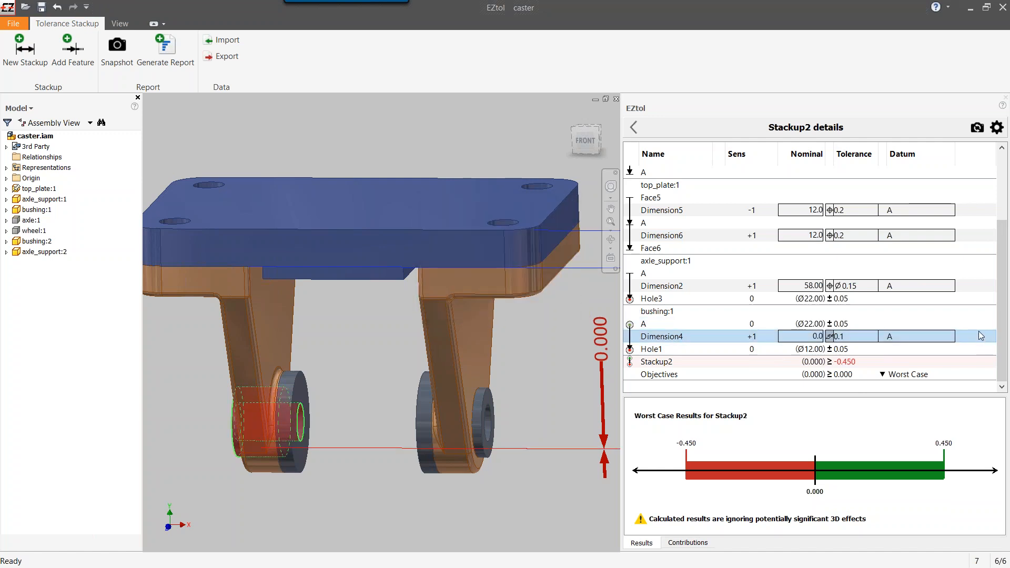
- Set the position tolerances of top_plate:1's Dimension5 and Dimension6 to 0.5
{"action": "mouse_move", "coordinate": [1004, 302]}
{"action": "left_mouse_down"}
{"action": "mouse_move", "coordinate": [1003, 230]}
{"action": "mouse_move", "coordinate": [1004, 295]}
{"action": "left_mouse_up"}
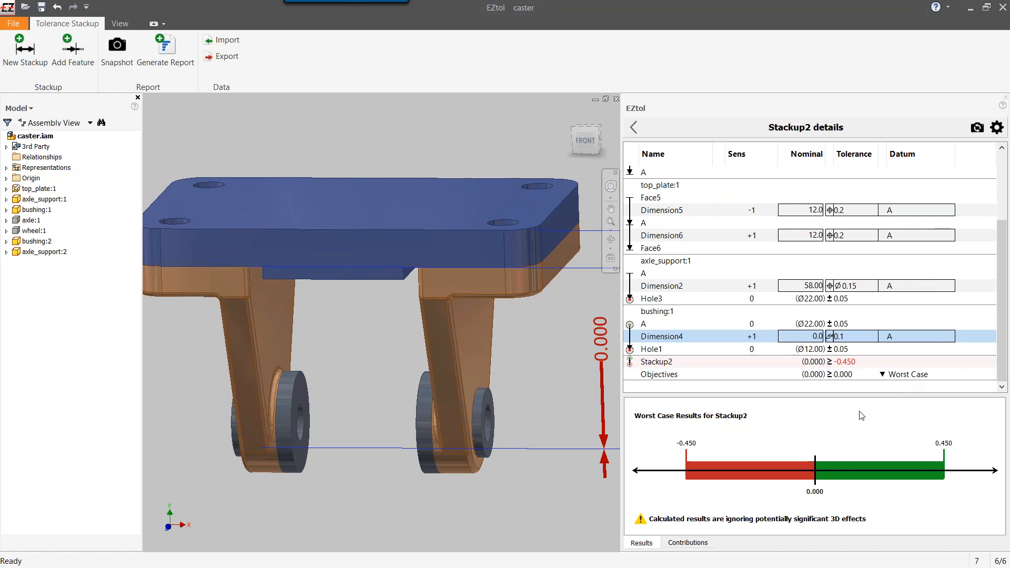
{"action": "left_click_drag", "start_coordinate": [1003, 318], "coordinate": [1000, 247]}
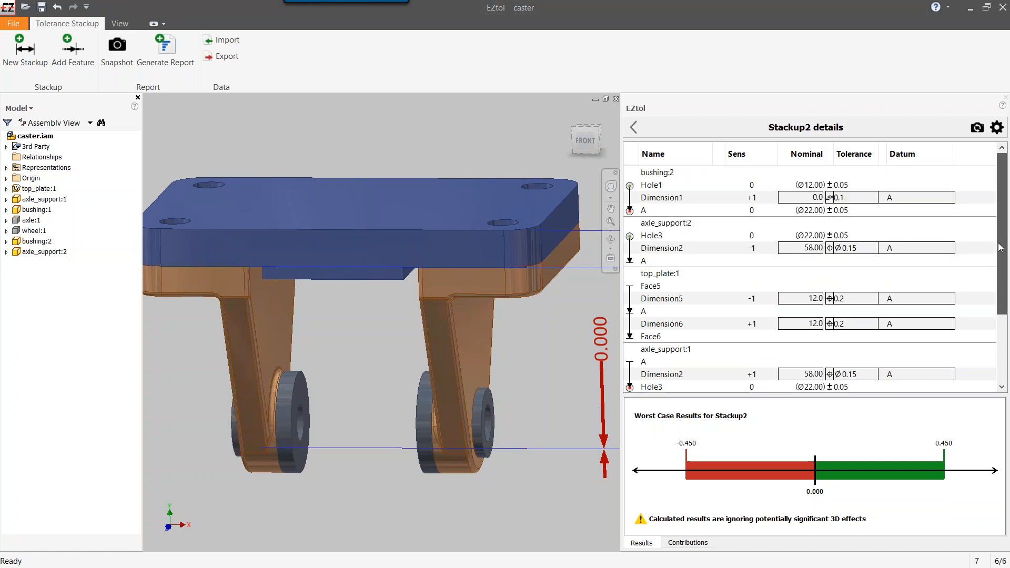
{"action": "left_click", "coordinate": [851, 299]}
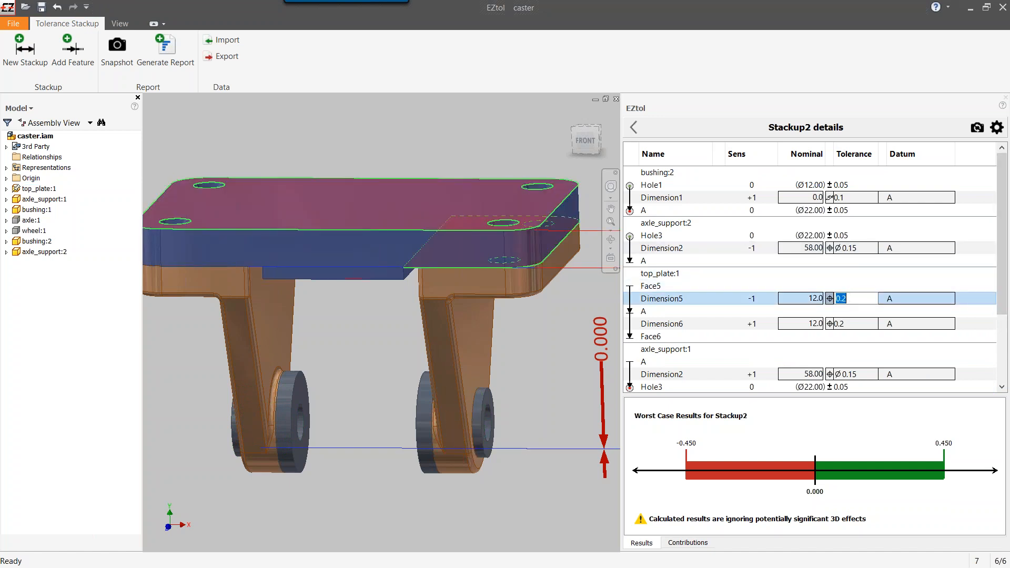
{"action": "type", "text": ".5"}
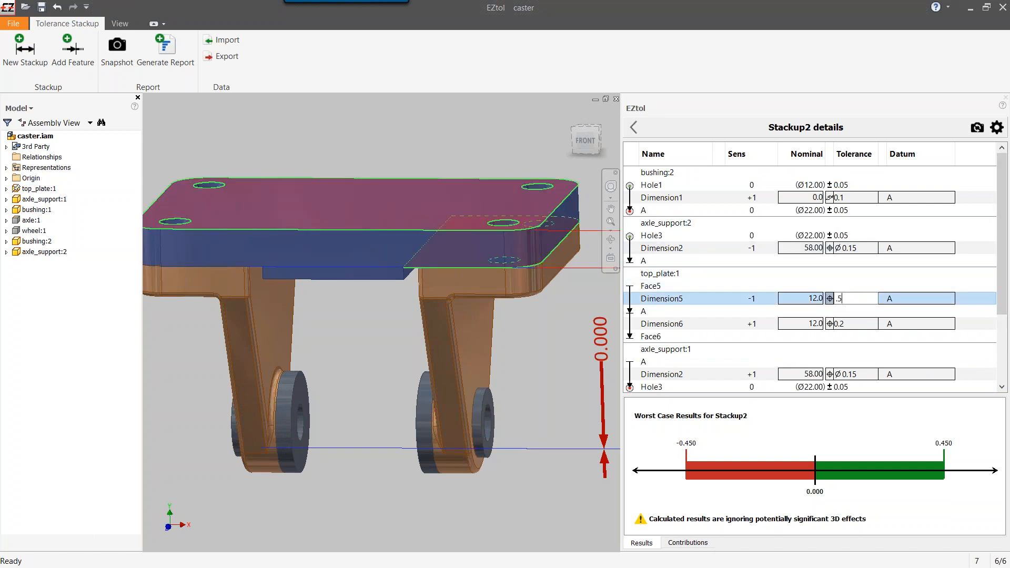
{"action": "left_click", "coordinate": [855, 324]}
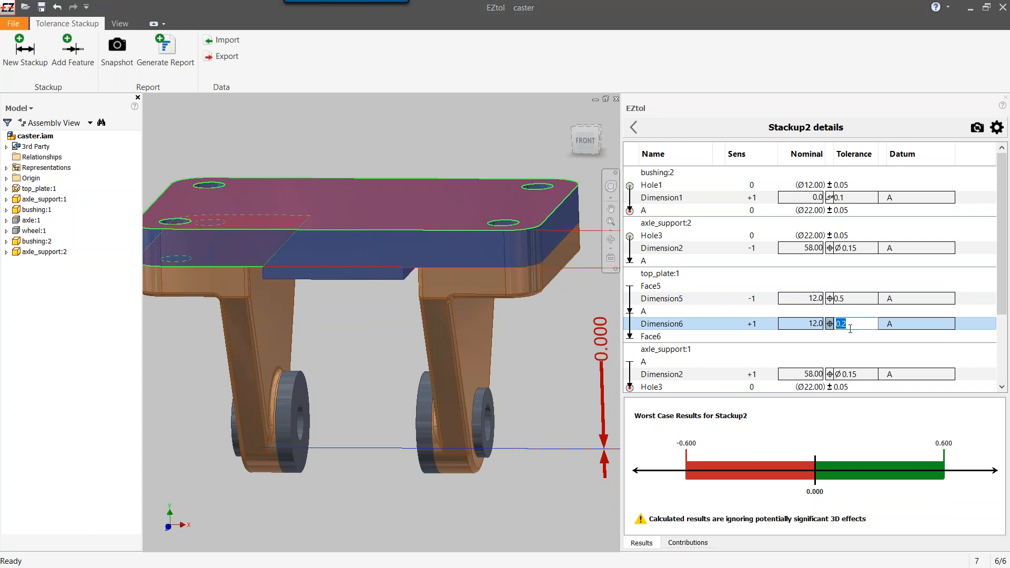
{"action": "type", "text": ".5"}
{"action": "key", "text": "Return"}
- Rename the stackup as "vertical coax"
{"action": "scroll", "coordinate": [847, 348], "scroll_direction": "down", "scroll_amount": 3}
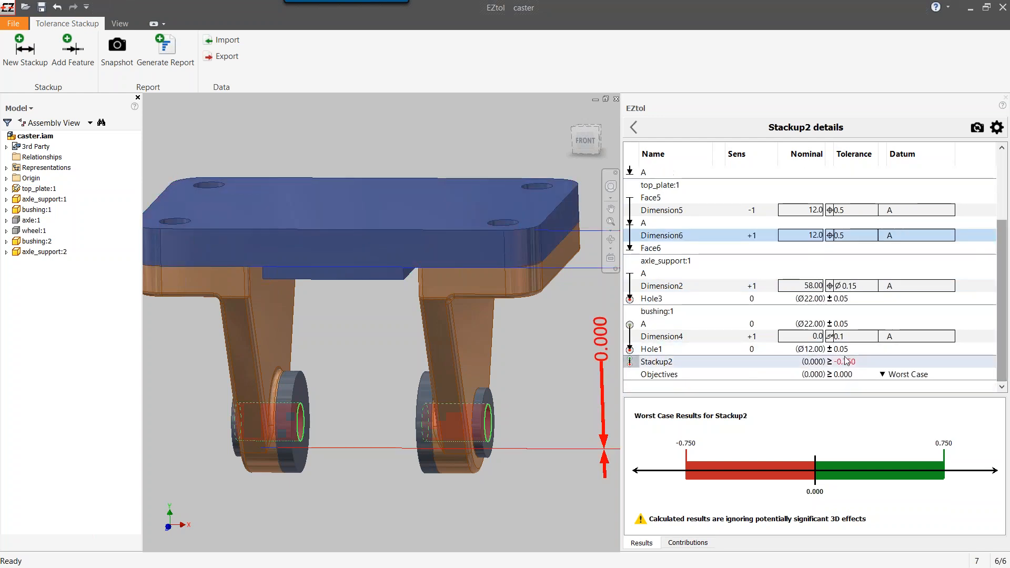
{"action": "double_click", "coordinate": [663, 362]}
{"action": "type", "text": "vertical coax"}
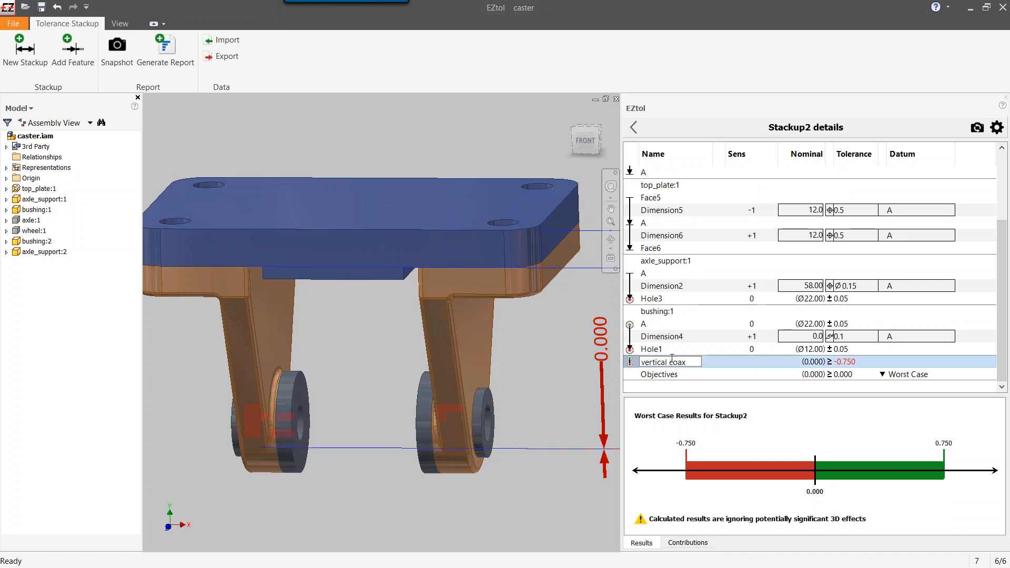
{"action": "key", "text": "Return"}
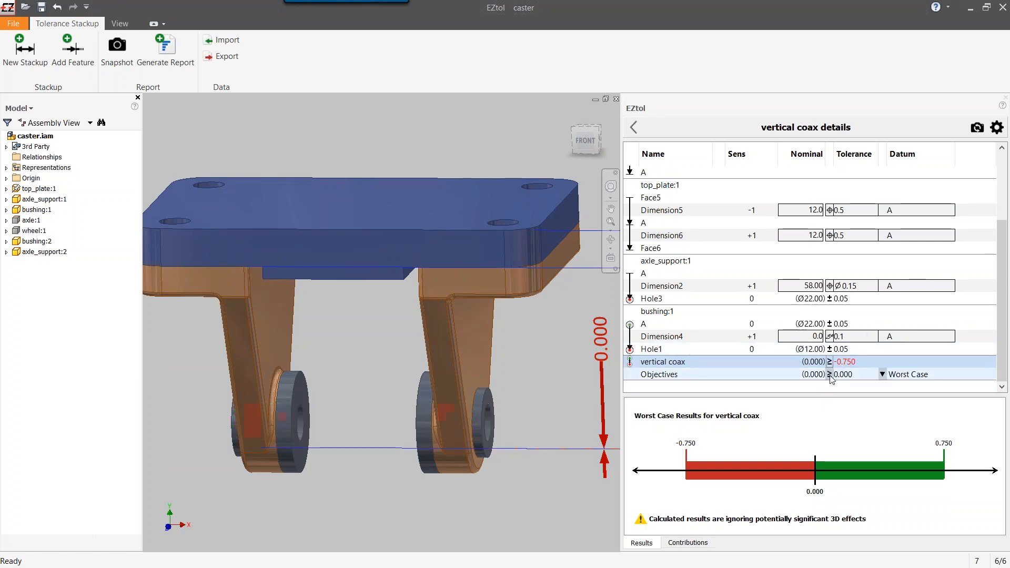
- Change the stackup objective to a symmetric tolerance of ±0.750
{"action": "left_click", "coordinate": [830, 374]}
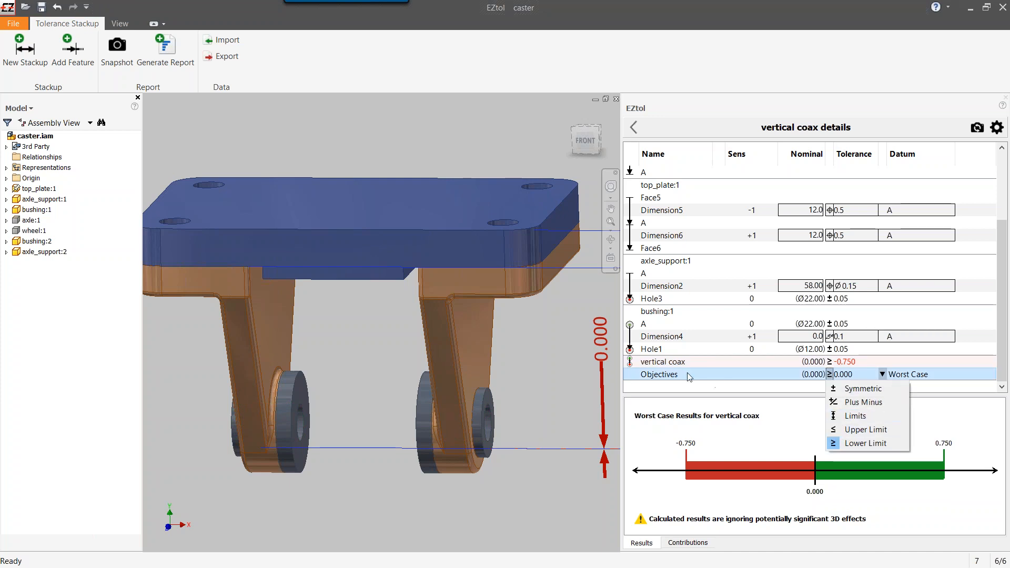
{"action": "left_click", "coordinate": [863, 388]}
{"action": "left_click", "coordinate": [846, 374]}
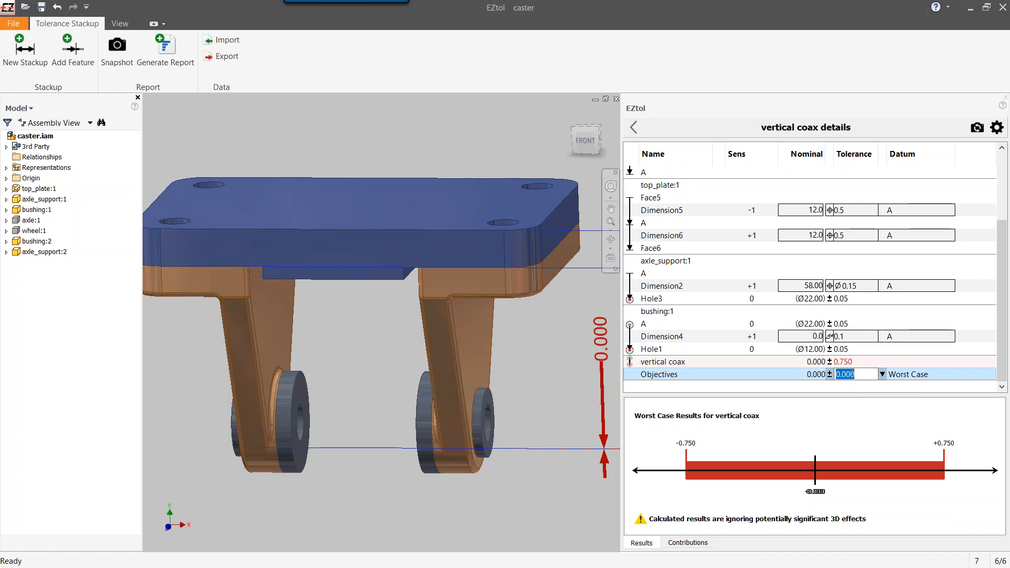
{"action": "type", "text": ".750"}
{"action": "key", "text": "Return"}
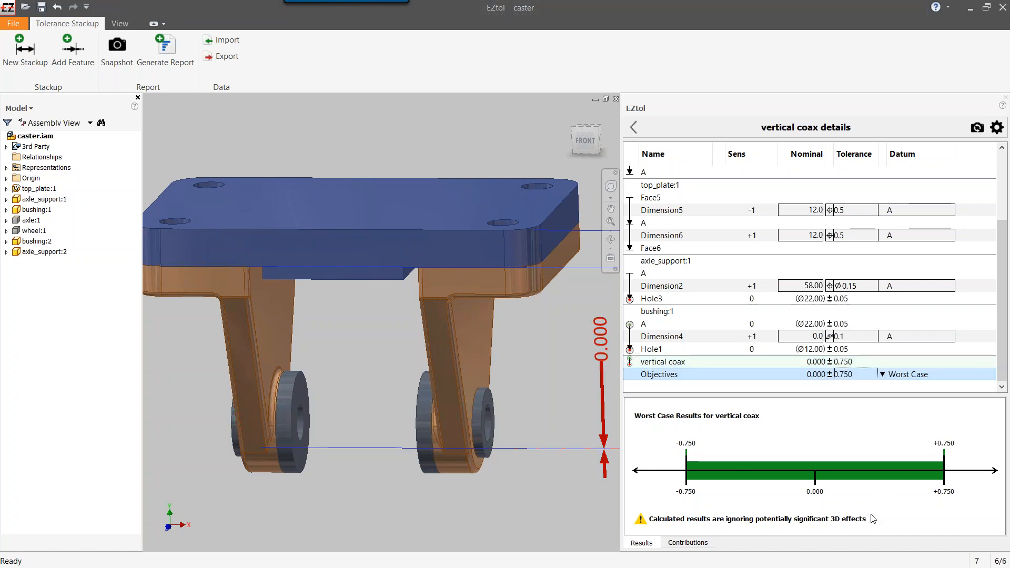
- Tighten the vertical coax objective to a symmetric tolerance of ±0.6
{"action": "left_click", "coordinate": [840, 375]}
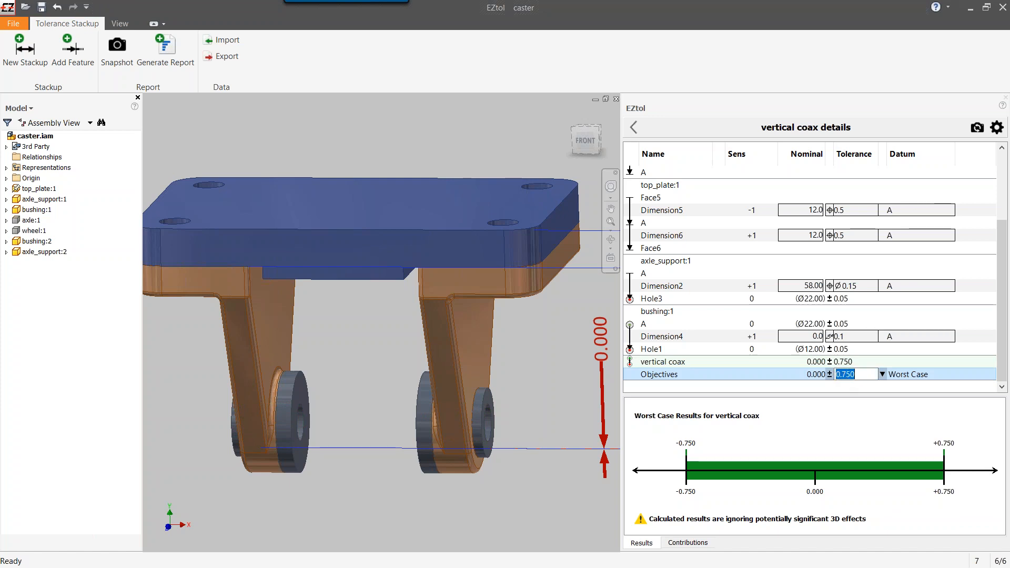
{"action": "type", "text": ".6"}
{"action": "key", "text": "Return"}
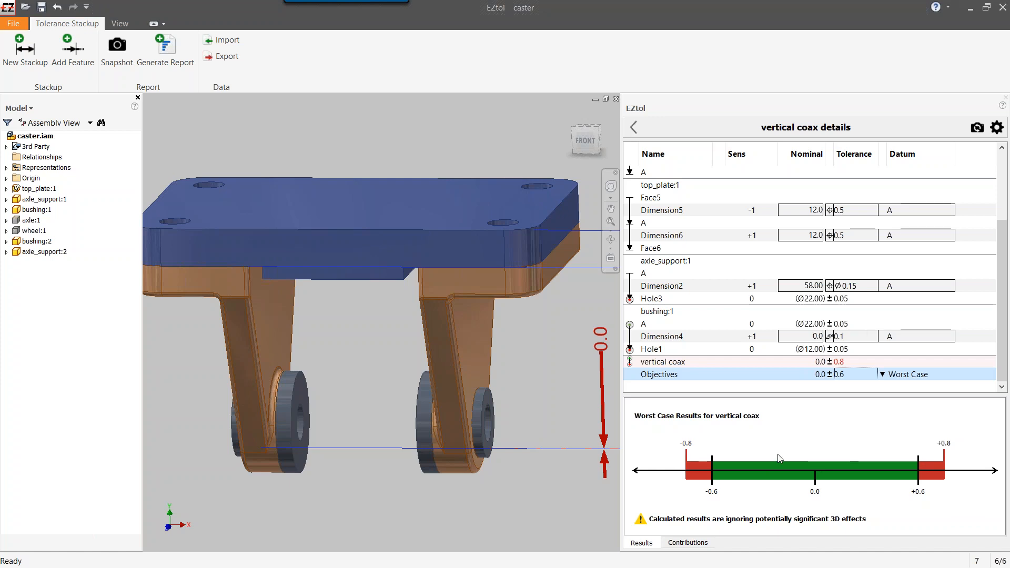
- Check the summary of tolerance stackups, and reopen the vertical coax details at its objective
{"action": "left_click", "coordinate": [634, 129]}
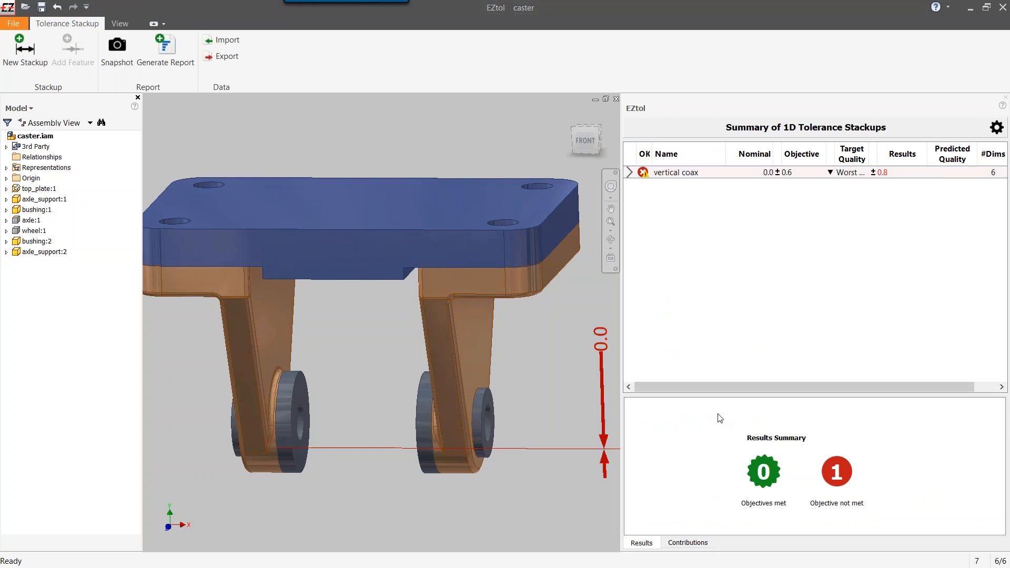
{"action": "double_click", "coordinate": [646, 179]}
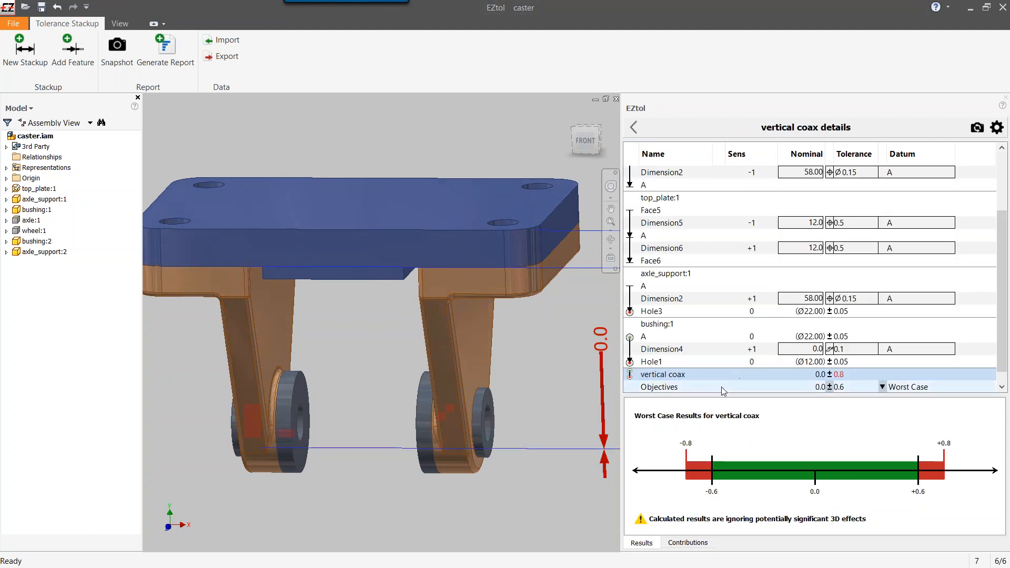
{"action": "scroll", "coordinate": [938, 380], "scroll_direction": "down", "scroll_amount": 1}
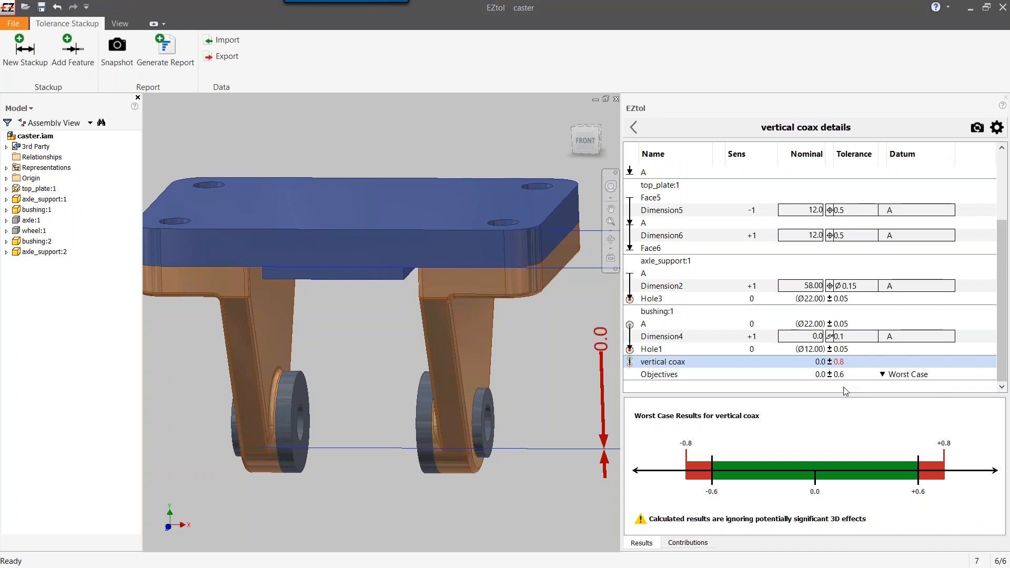
- Switch the vertical coax objective's analysis method to RSS
{"action": "left_click", "coordinate": [883, 374]}
{"action": "left_click", "coordinate": [883, 375]}
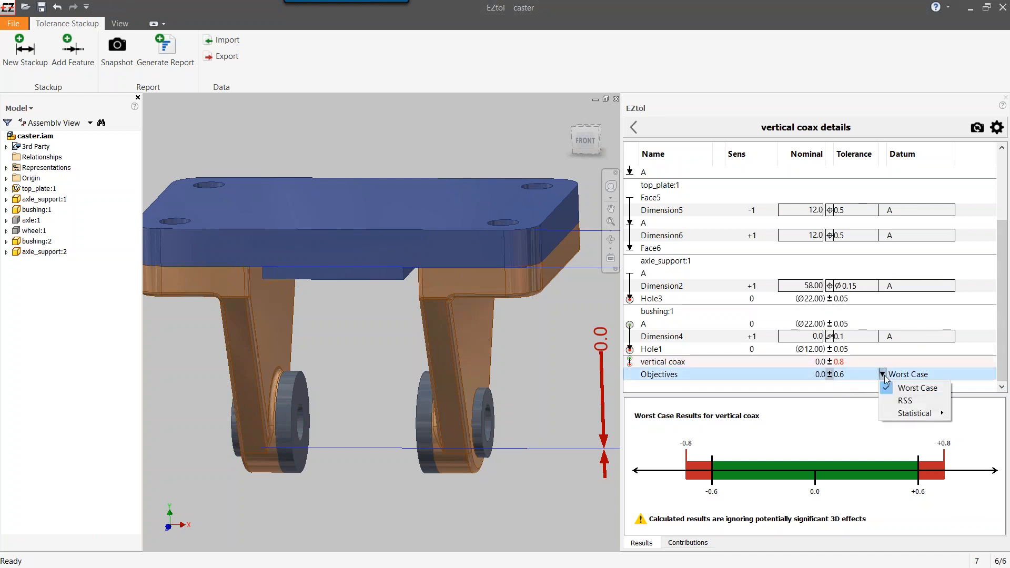
{"action": "left_click", "coordinate": [901, 401]}
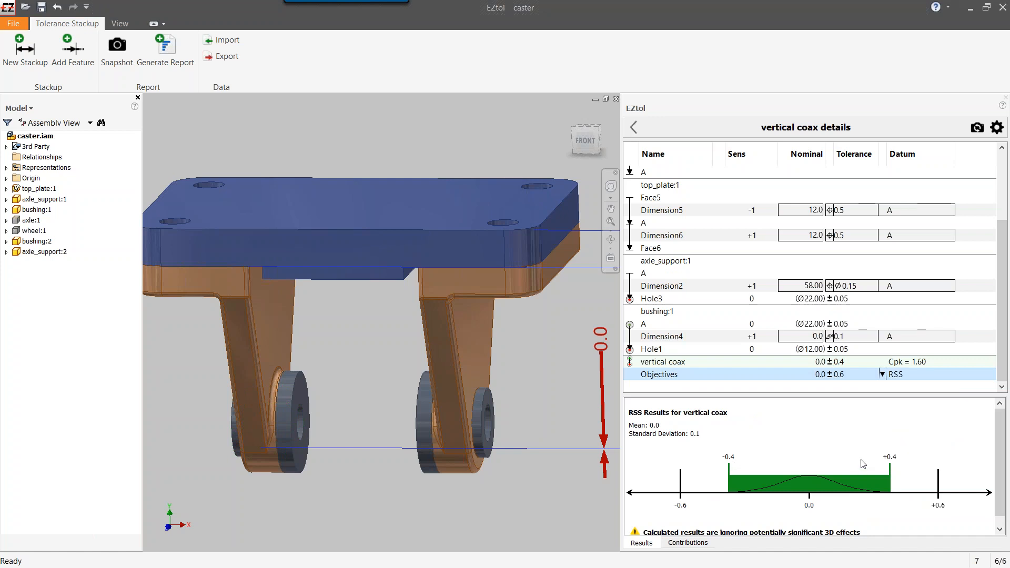
- Enter the vertical coax objective's tolerance with two decimal places as 0.60
{"action": "left_click", "coordinate": [847, 374]}
{"action": "type", "text": "0"}
{"action": "left_click", "coordinate": [859, 362]}
- Switch the objective to a statistical analysis with a target Cpk of 2
{"action": "left_click", "coordinate": [883, 375]}
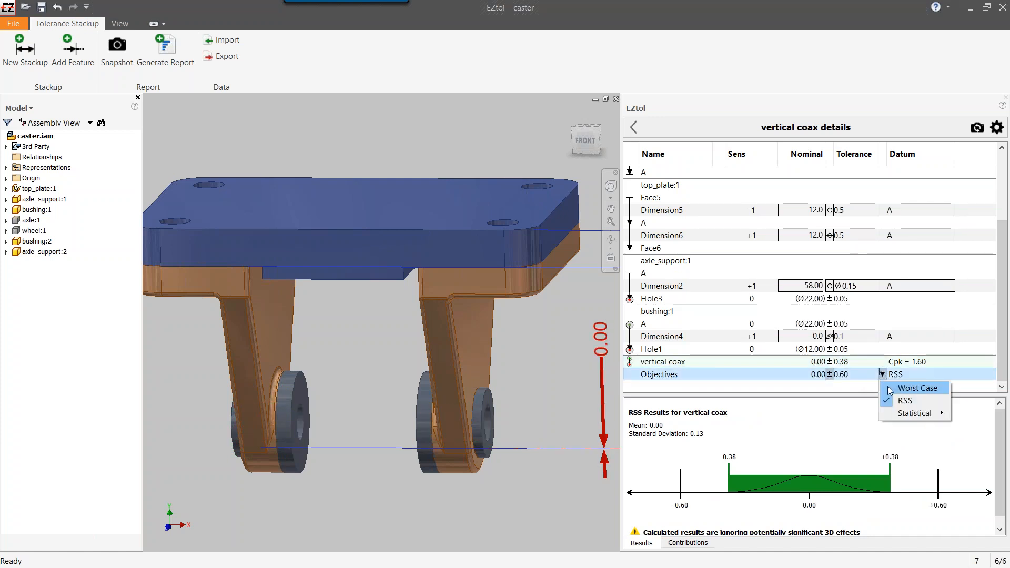
{"action": "mouse_move", "coordinate": [898, 415]}
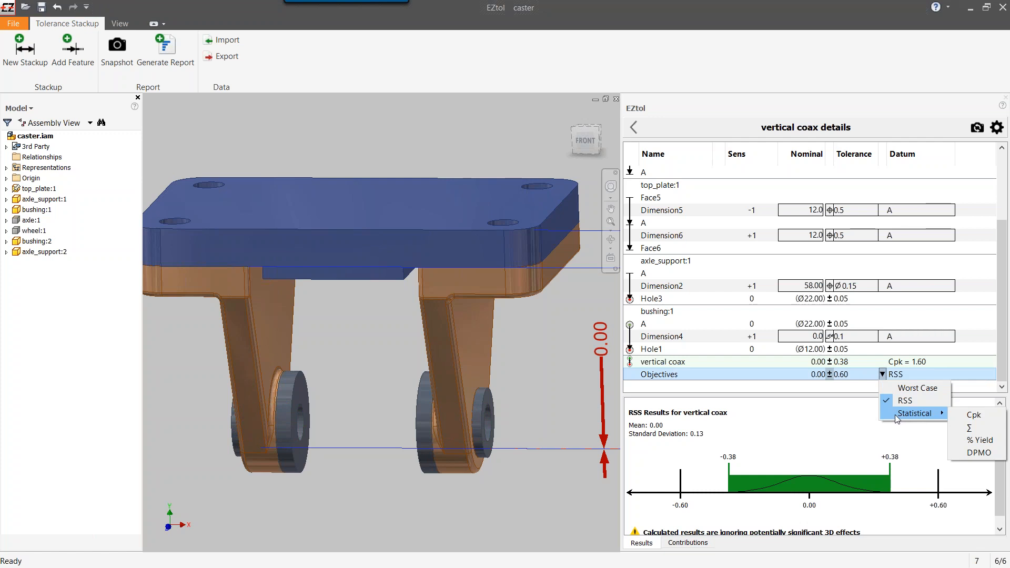
{"action": "left_click", "coordinate": [973, 416]}
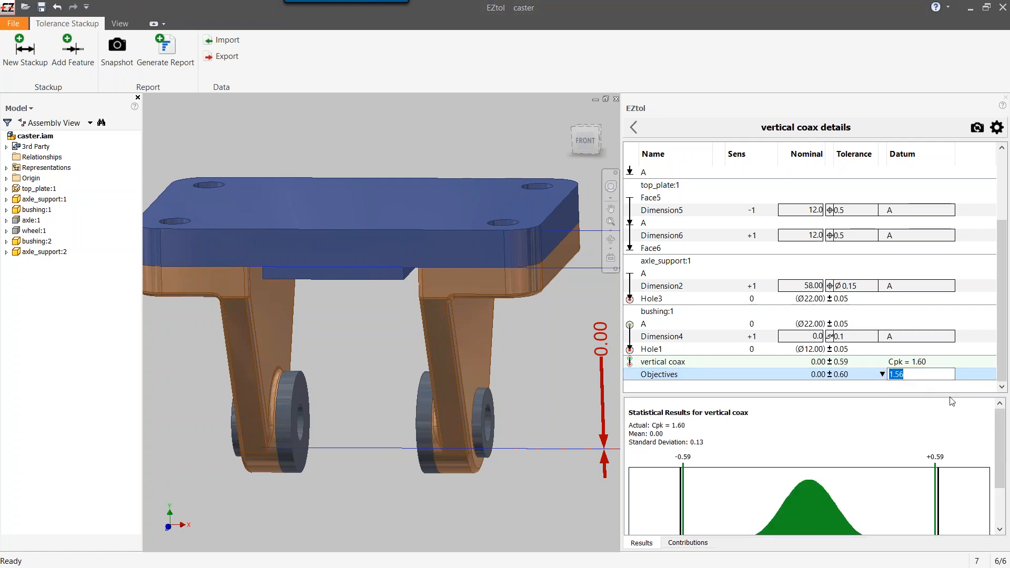
{"action": "type", "text": "2"}
{"action": "key", "text": "Return"}
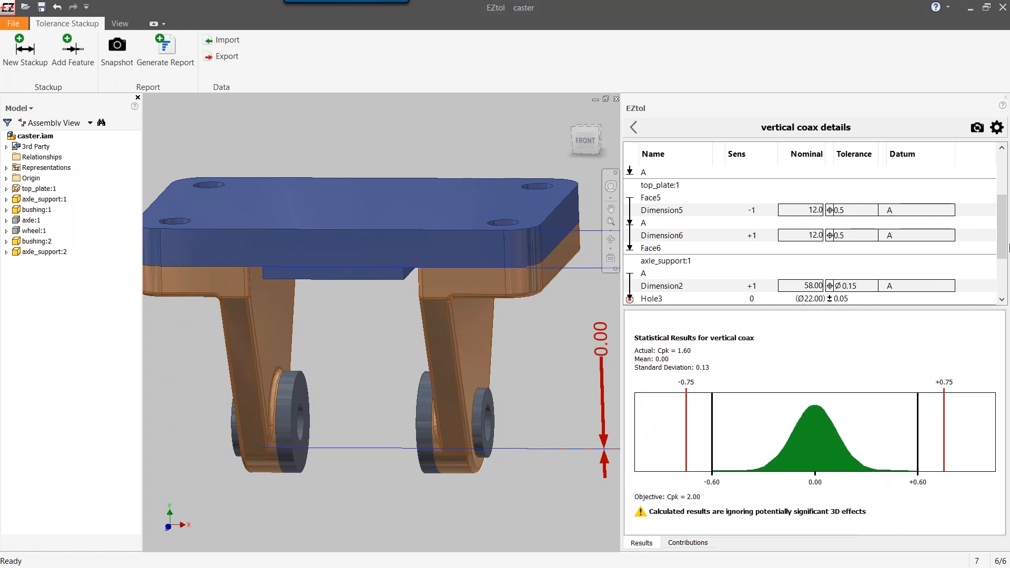
{"action": "scroll", "coordinate": [1009, 247], "scroll_direction": "down", "scroll_amount": 2}
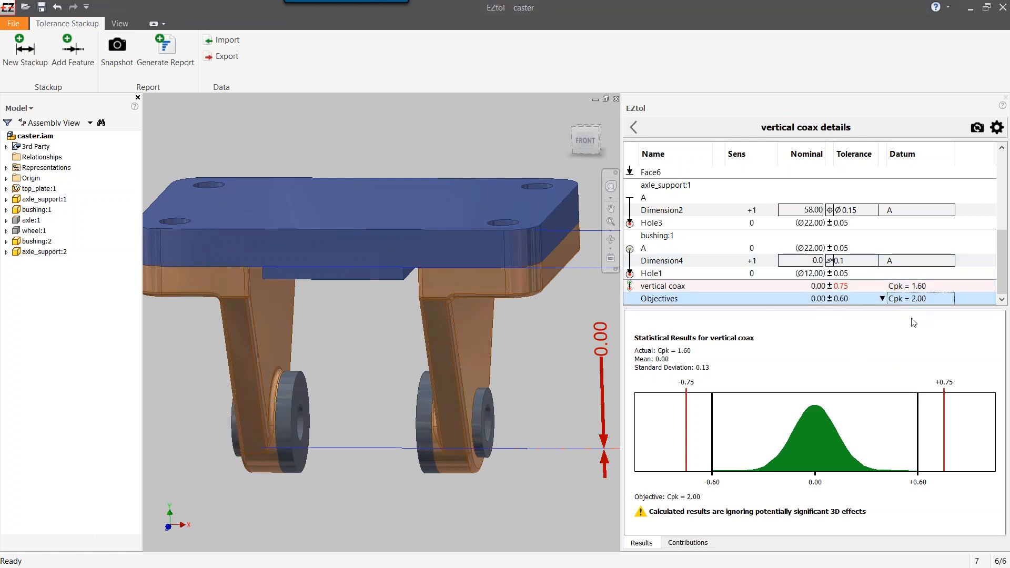
- Bring all the stackup dimensions into view beside the caster, and spread out their annotations in the model view
{"action": "left_click", "coordinate": [538, 353]}
{"action": "scroll", "coordinate": [538, 352], "scroll_direction": "down", "scroll_amount": 3}
{"action": "scroll", "coordinate": [541, 361], "scroll_direction": "down", "scroll_amount": 1}
{"action": "middle_click_drag", "start_coordinate": [541, 360], "coordinate": [509, 349]}
{"action": "left_click_drag", "start_coordinate": [497, 347], "coordinate": [419, 347]}
{"action": "left_click_drag", "start_coordinate": [540, 365], "coordinate": [481, 363]}
{"action": "scroll", "coordinate": [537, 462], "scroll_direction": "up", "scroll_amount": 2}
{"action": "middle_click_drag", "start_coordinate": [538, 460], "coordinate": [536, 458], "text": "shift"}
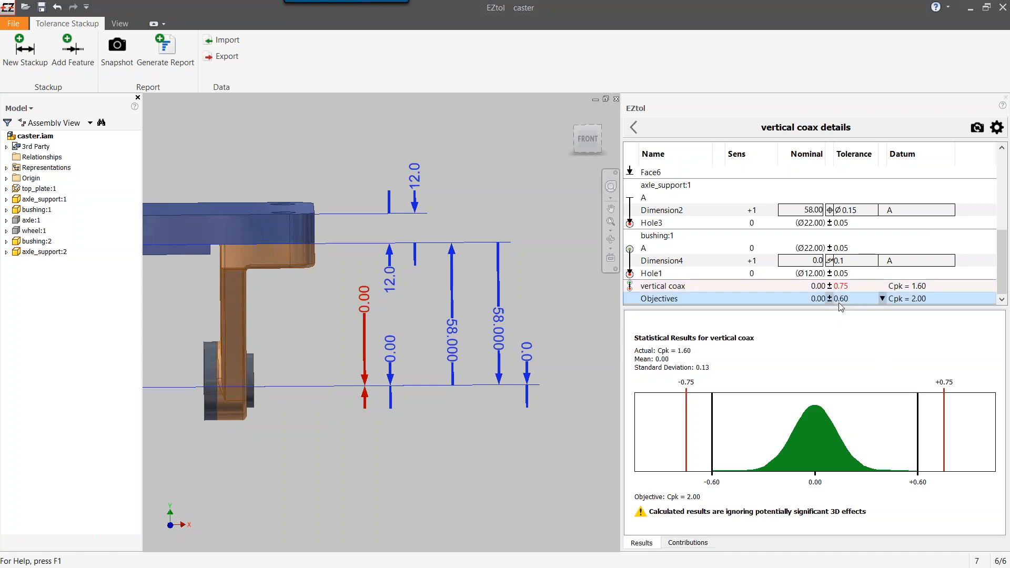
- Switch the vertical coax objective to a worst-case analysis and set its tolerance to ±0.75
{"action": "left_click", "coordinate": [882, 298]}
{"action": "left_click", "coordinate": [896, 312]}
{"action": "left_click", "coordinate": [848, 300]}
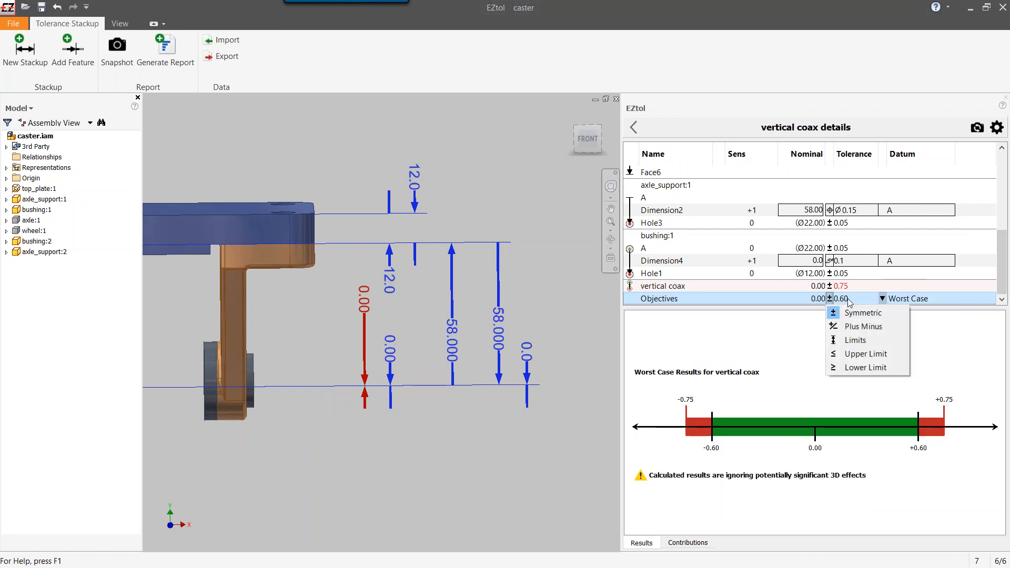
{"action": "left_click", "coordinate": [847, 312]}
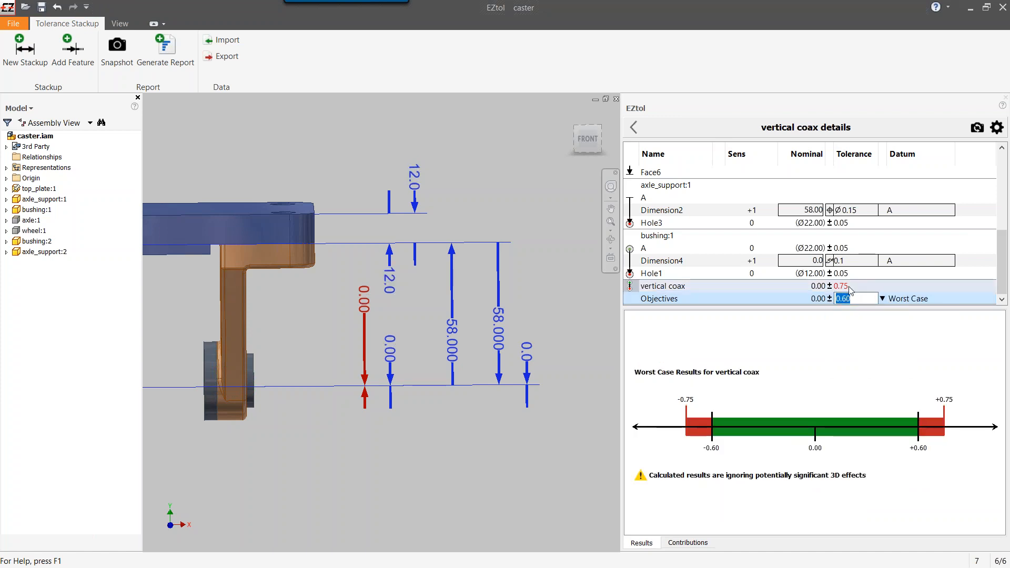
{"action": "type", "text": ".75"}
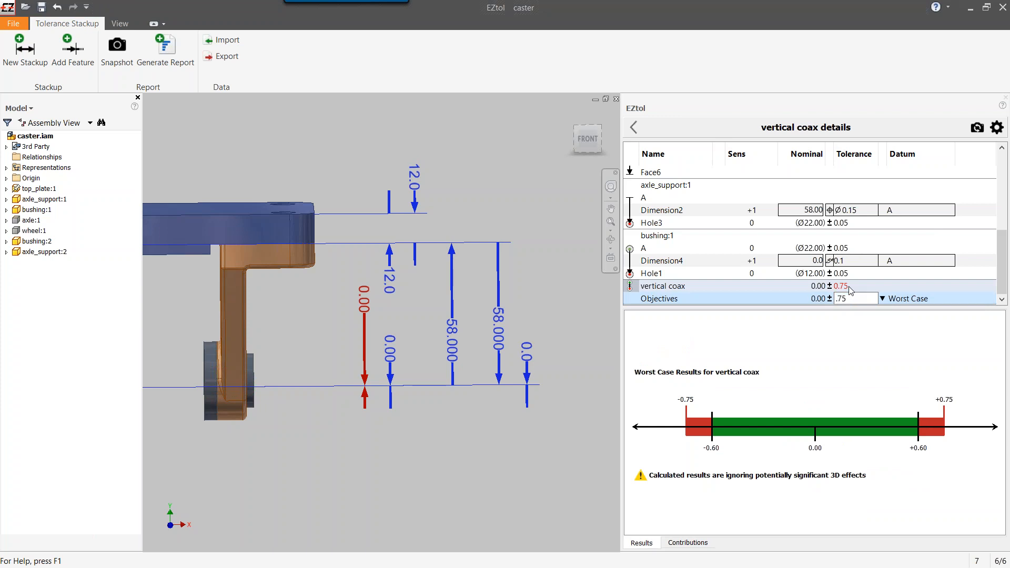
{"action": "key", "text": "Return"}
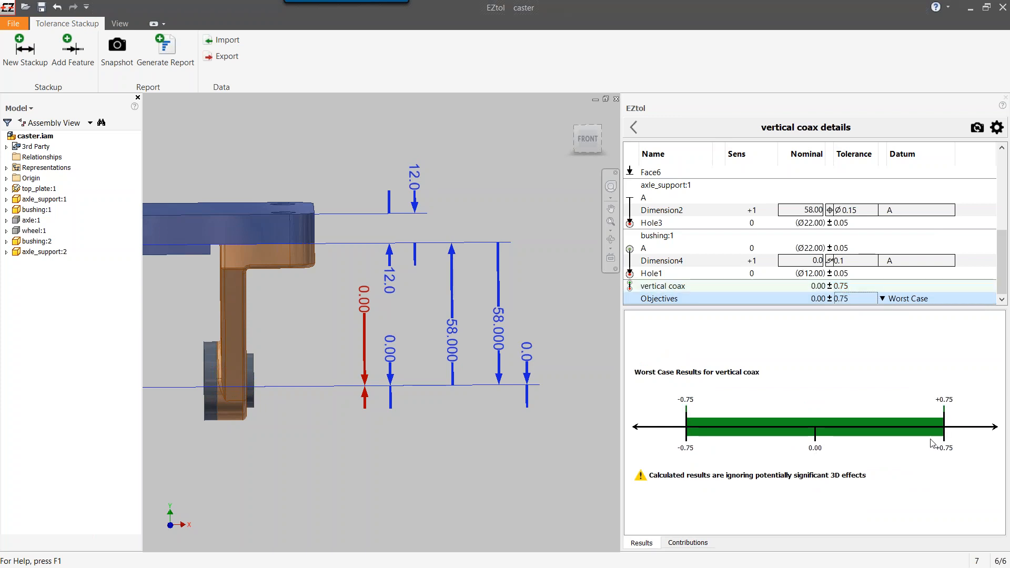
- Switch to the caster assembly in SOLIDWORKS and view the CETOL results for vert coax, hiding the statistical distribution curve
{"action": "key", "text": "alt"}
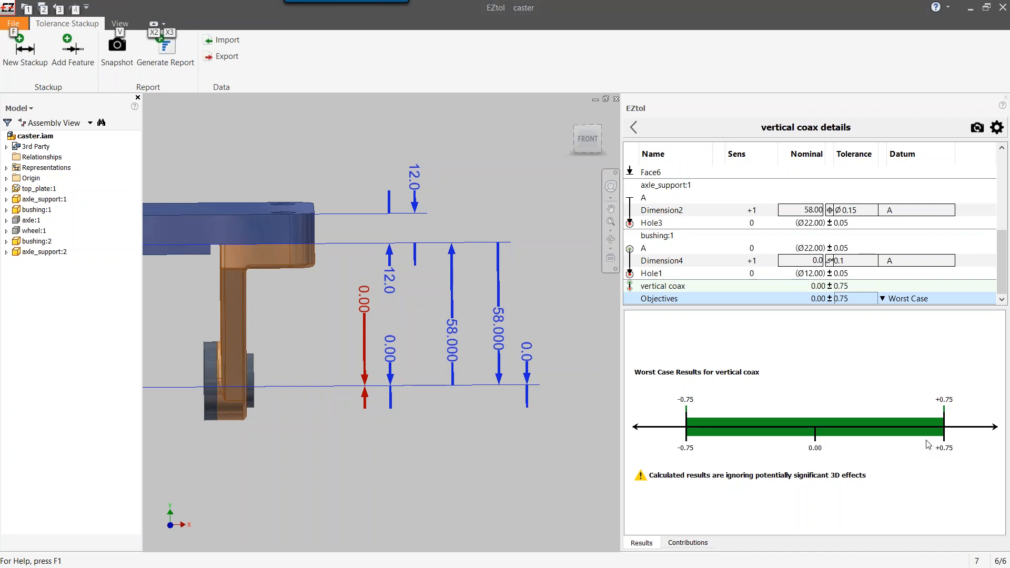
{"action": "key", "text": "alt+Tab"}
{"action": "key", "text": "alt+Tab"}
{"action": "key", "text": "alt+Tab"}
{"action": "key", "text": "alt+Tab"}
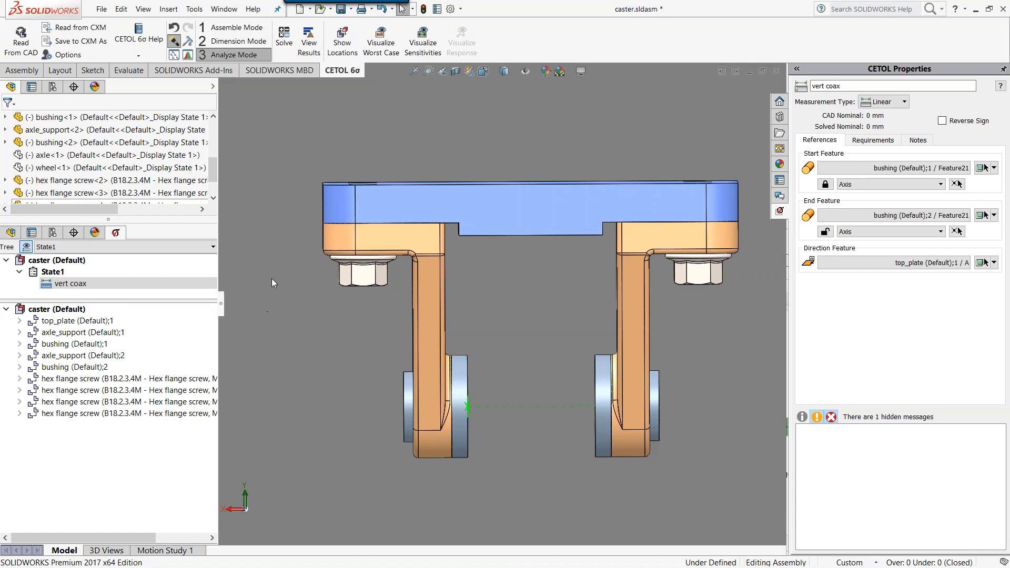
{"action": "left_click", "coordinate": [309, 42]}
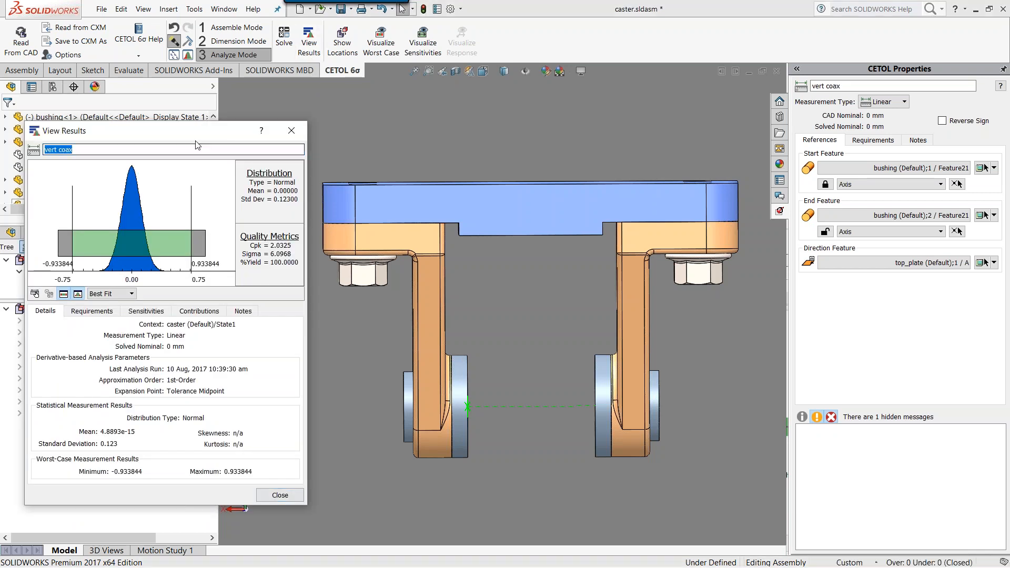
{"action": "left_click_drag", "start_coordinate": [191, 138], "coordinate": [190, 143]}
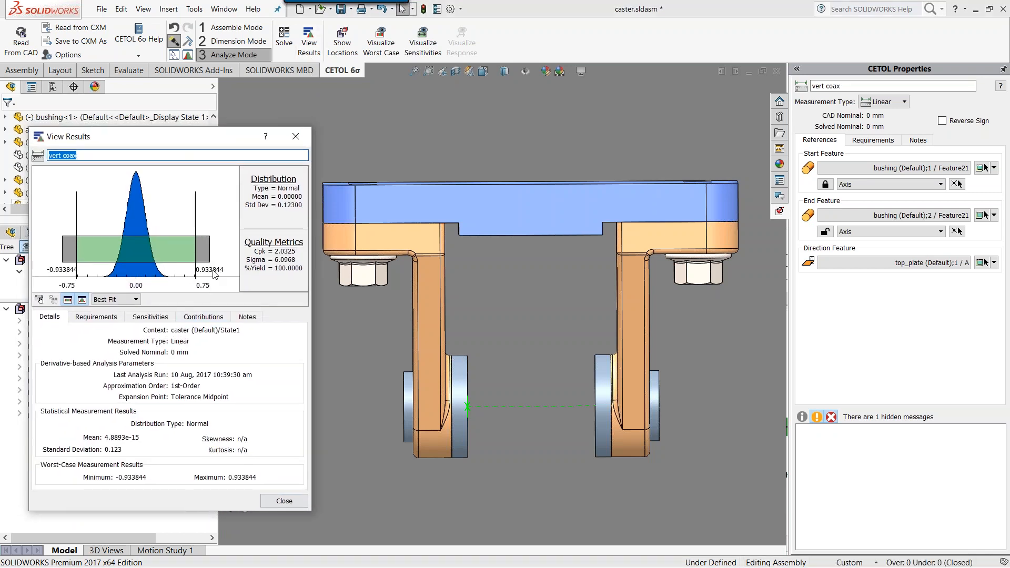
{"action": "left_click", "coordinate": [83, 301]}
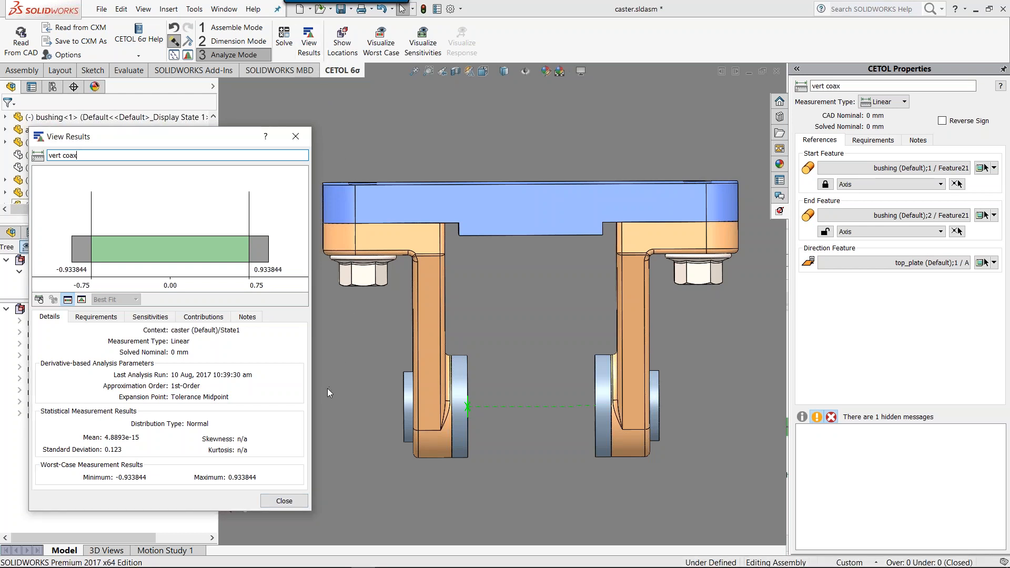
- Calculate and animate the worst-case variation of the vert coax measurement, and close the visualization
{"action": "left_click", "coordinate": [380, 41]}
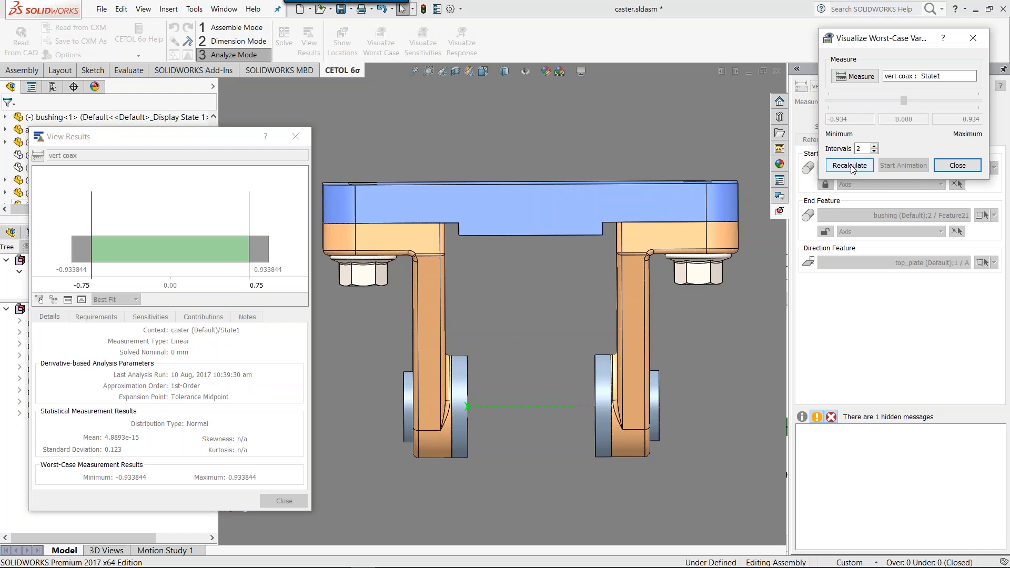
{"action": "left_click", "coordinate": [849, 166]}
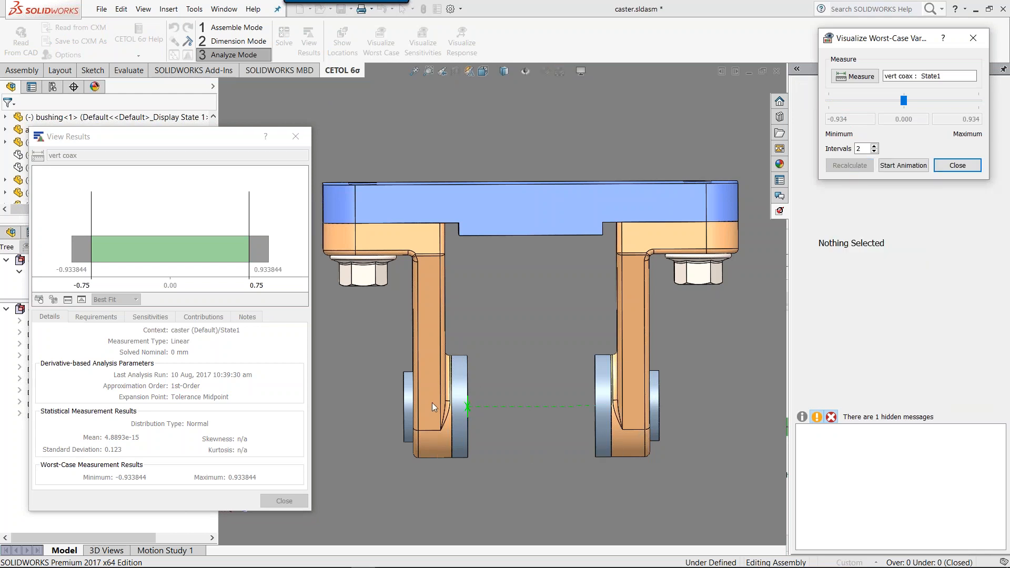
{"action": "left_click", "coordinate": [903, 165]}
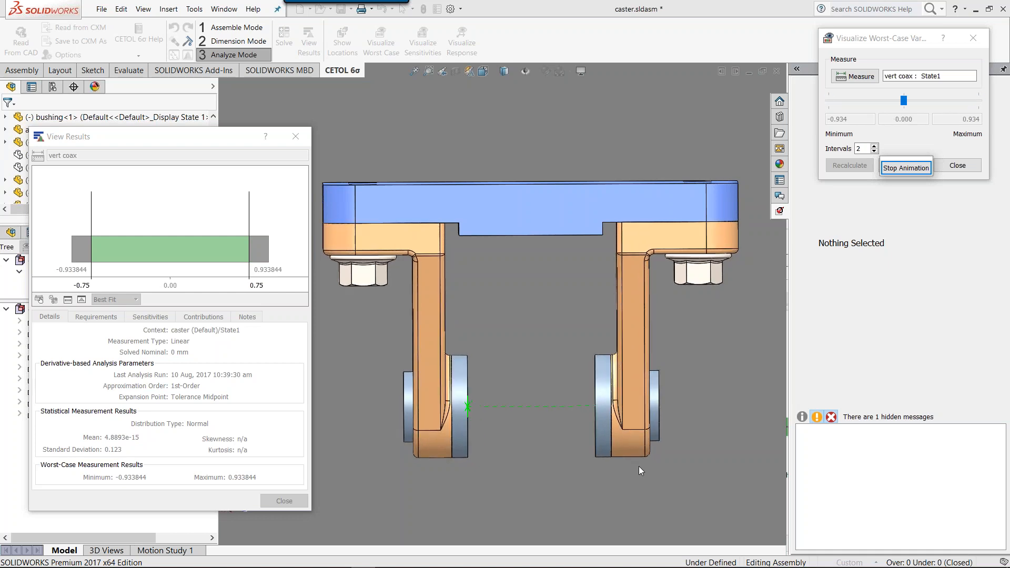
{"action": "left_click", "coordinate": [905, 168]}
{"action": "left_click", "coordinate": [959, 163]}
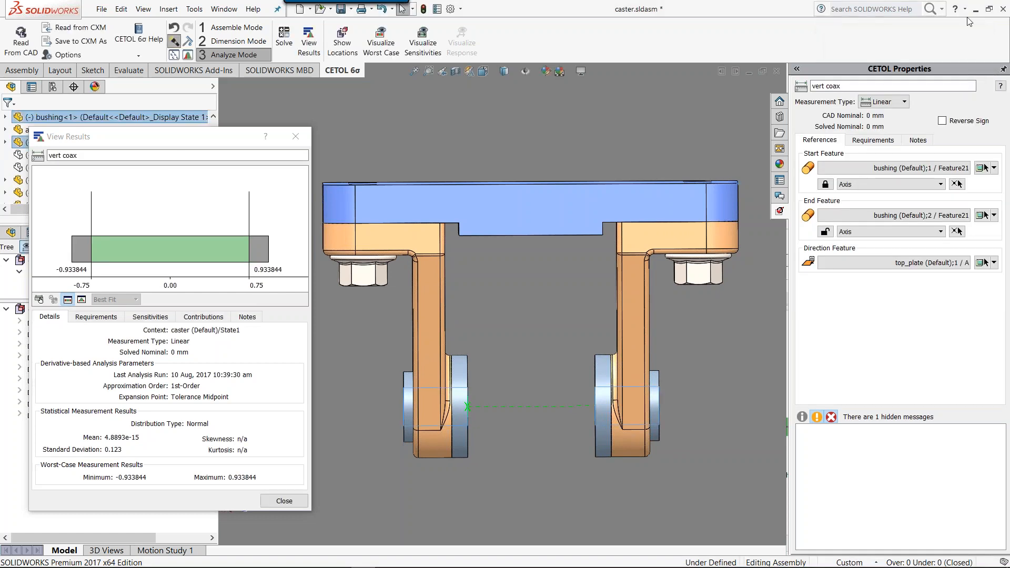
- Return to EZtol, close the leftover CETOL results window, and go back to the summary of 1D tolerance stackups
{"action": "left_click", "coordinate": [975, 10]}
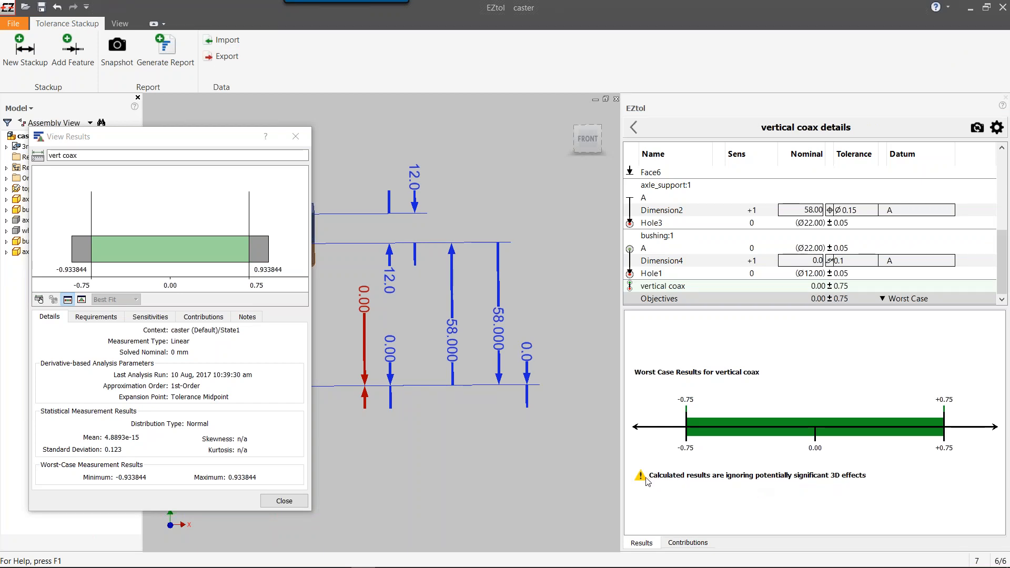
{"action": "left_click", "coordinate": [284, 501]}
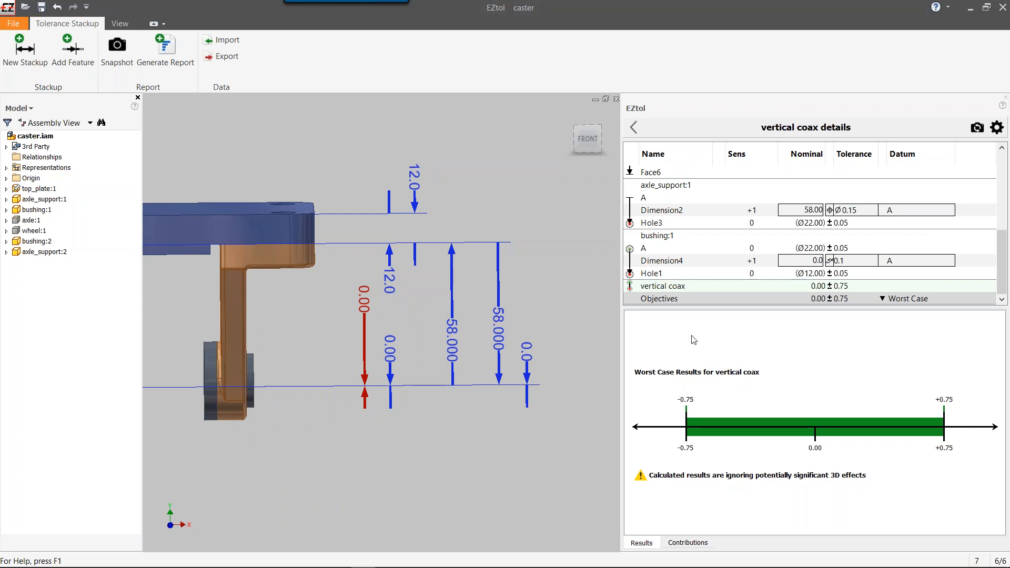
{"action": "left_click", "coordinate": [634, 127]}
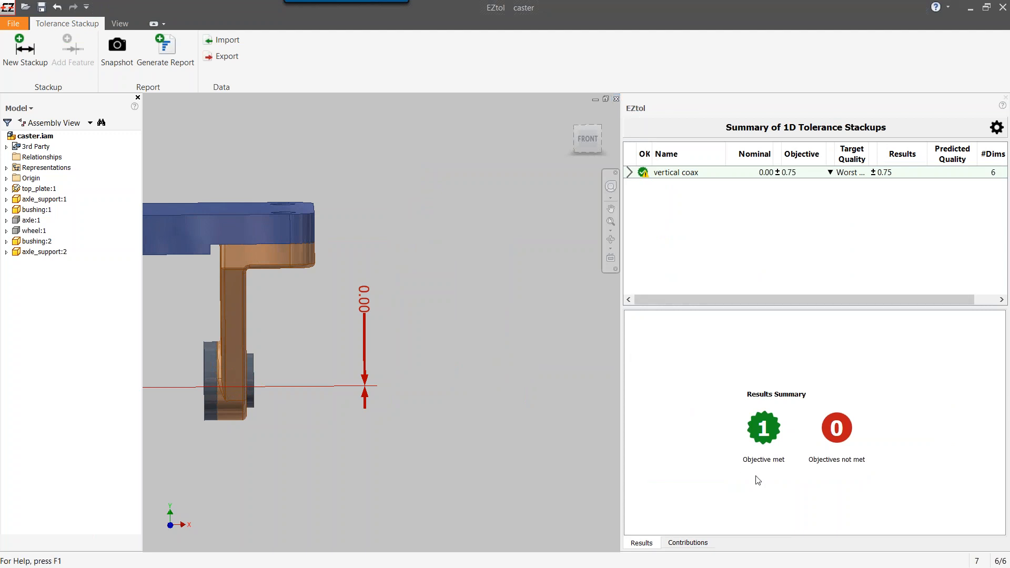
- Exit EZtol without saving the changes to caster.iam, and launch Sigmetrix EZtol again
{"action": "left_click", "coordinate": [1001, 8]}
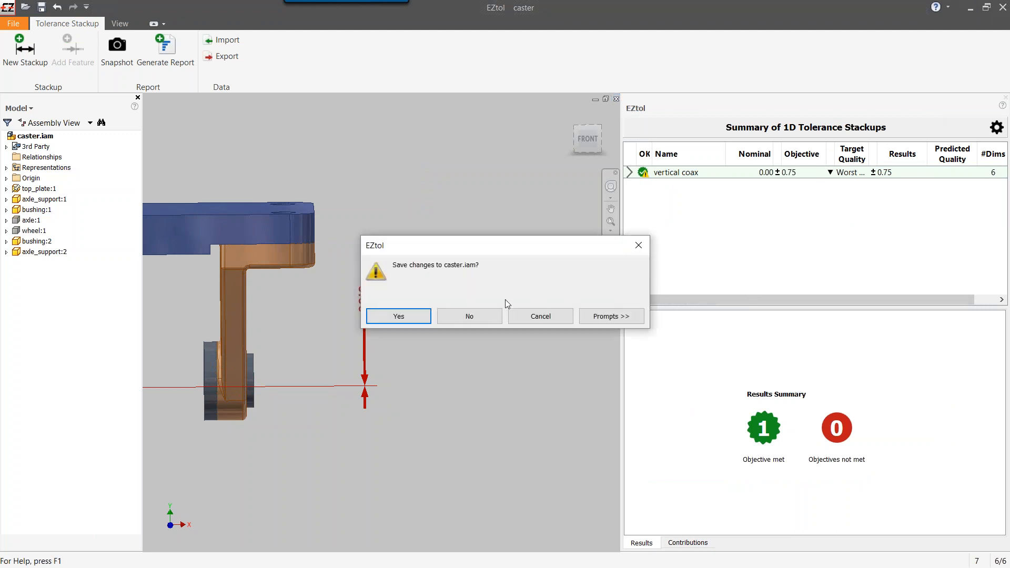
{"action": "left_click", "coordinate": [497, 316]}
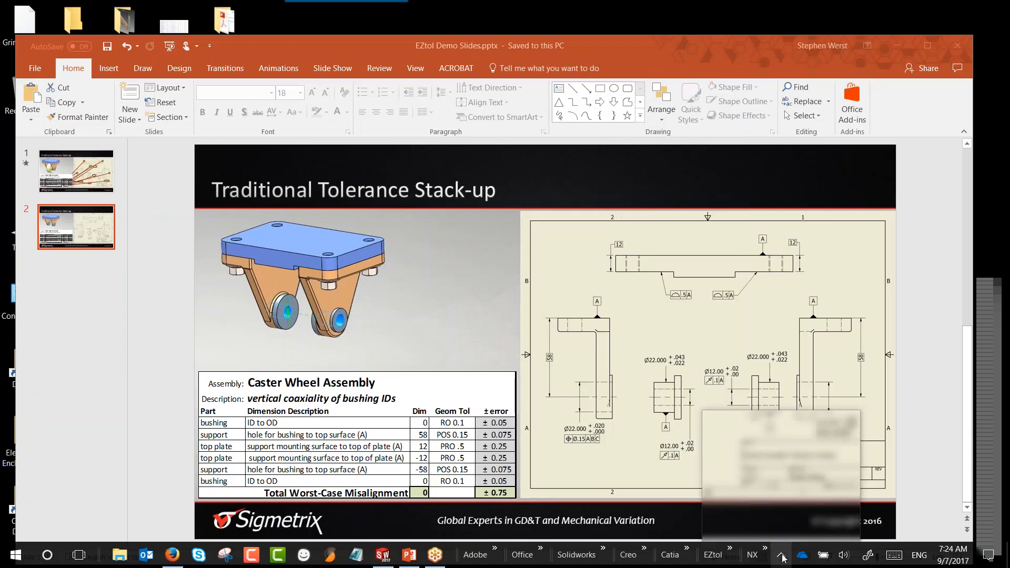
{"action": "left_click", "coordinate": [781, 555]}
{"action": "left_click", "coordinate": [735, 549]}
{"action": "left_click", "coordinate": [730, 550]}
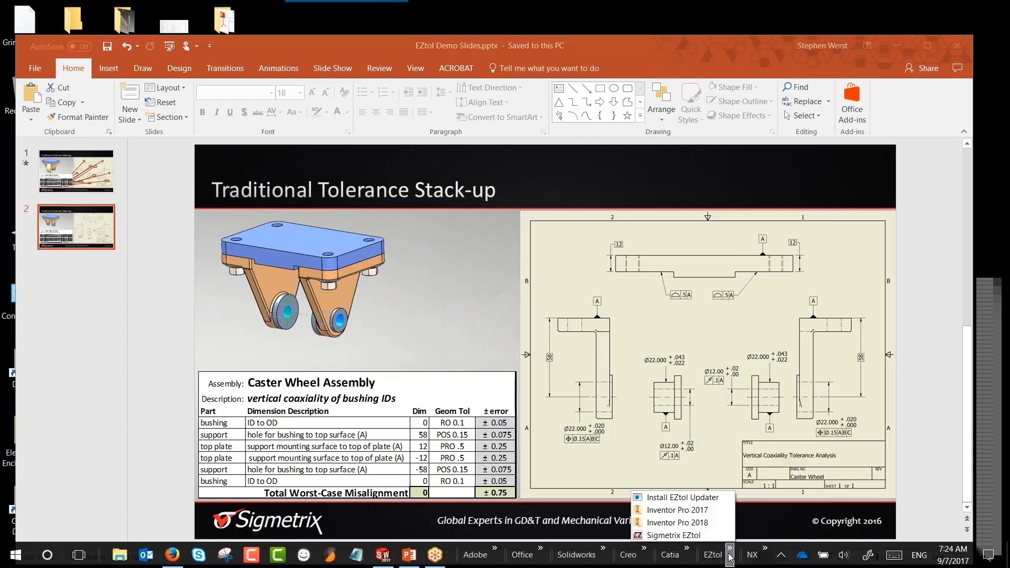
{"action": "left_click", "coordinate": [719, 535]}
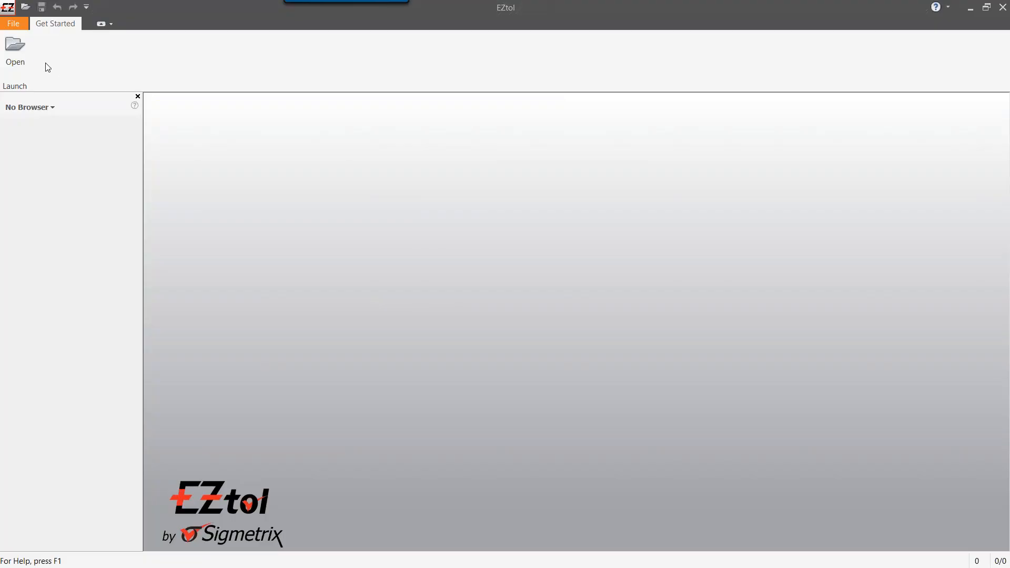
- Open caster.iam from the "Caster - EZtol completed" folder
{"action": "left_click", "coordinate": [25, 55]}
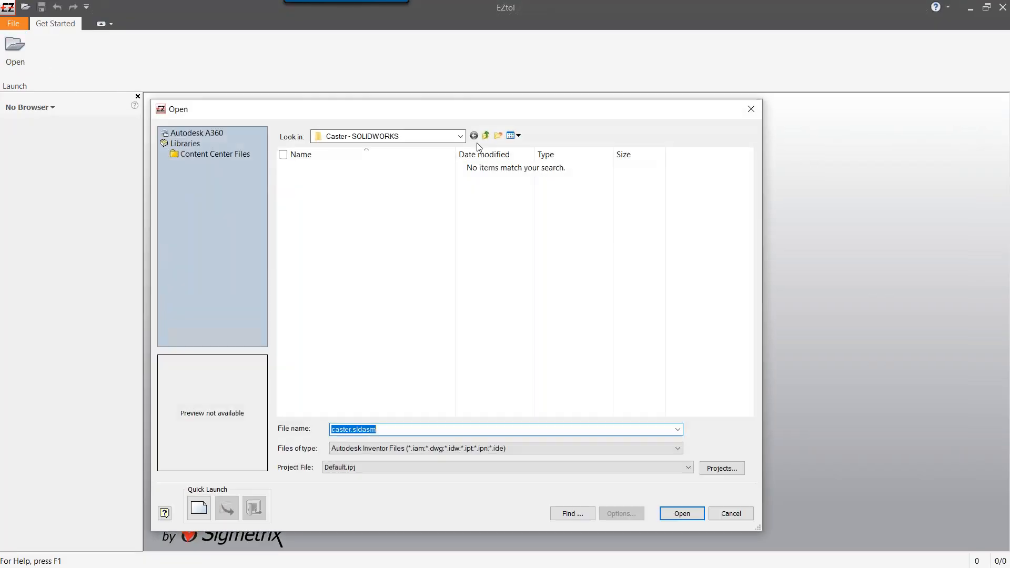
{"action": "left_click", "coordinate": [486, 137]}
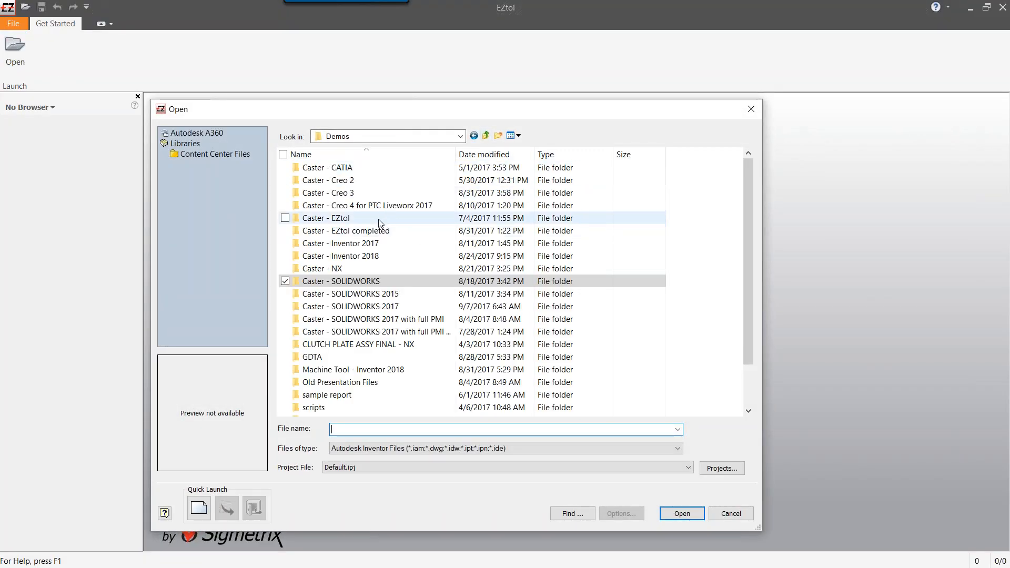
{"action": "double_click", "coordinate": [379, 230]}
{"action": "left_click", "coordinate": [363, 232]}
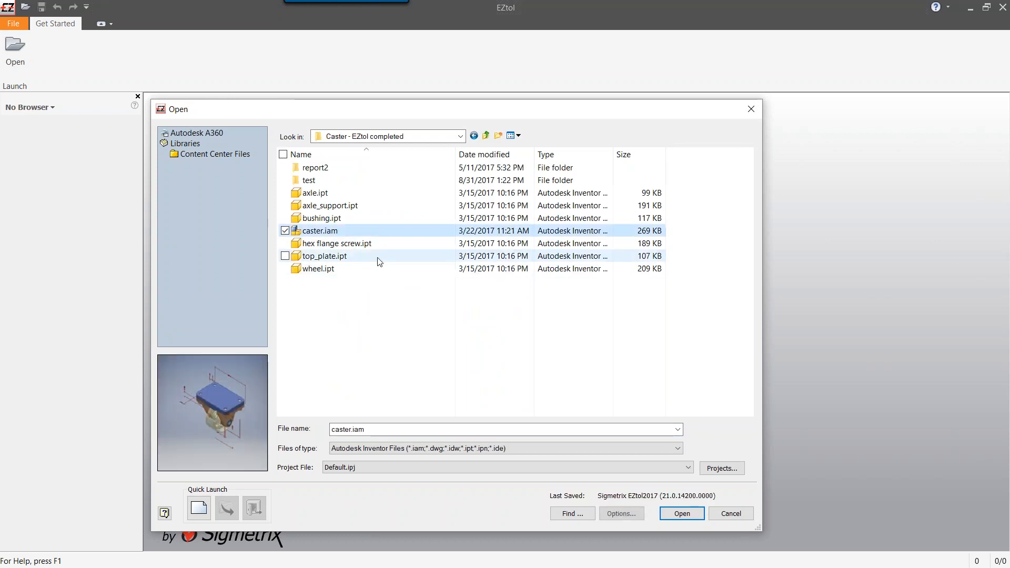
{"action": "left_click", "coordinate": [673, 518]}
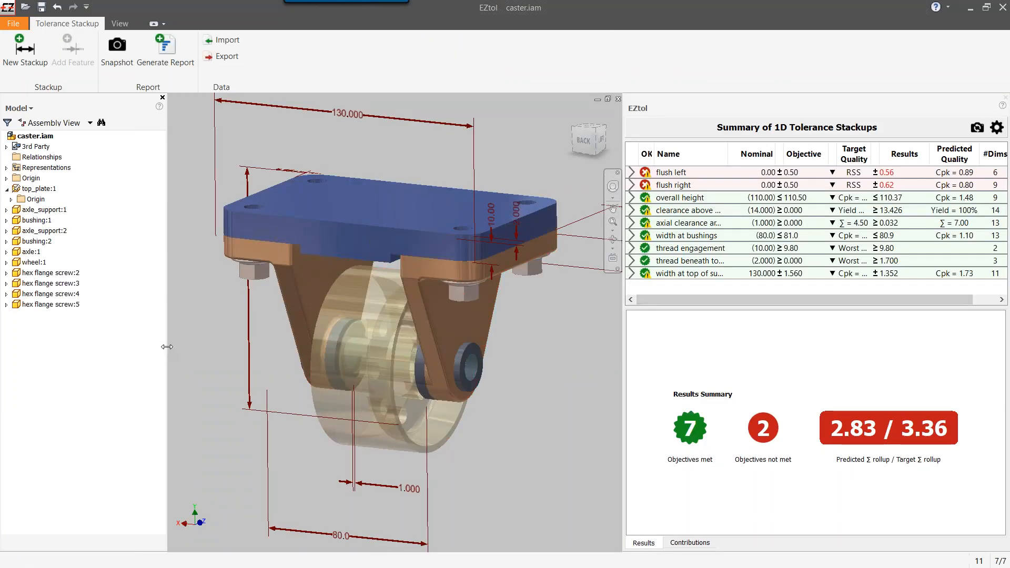
- Narrow the model browser, and widen the stackup summary and its Results column so all the summary columns fit
{"action": "left_click_drag", "start_coordinate": [167, 346], "coordinate": [125, 346]}
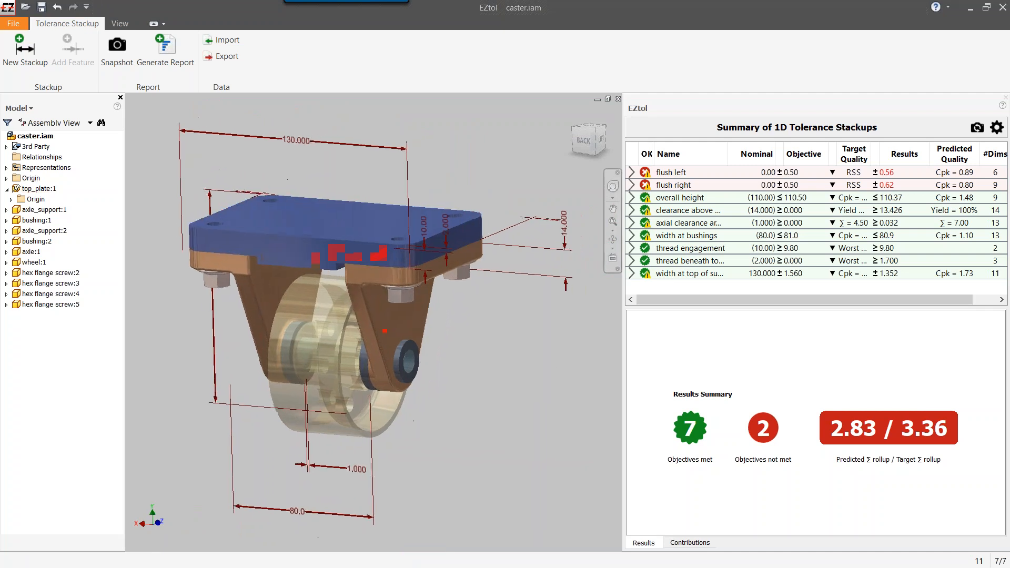
{"action": "middle_click_drag", "start_coordinate": [547, 365], "coordinate": [569, 408], "text": "shift"}
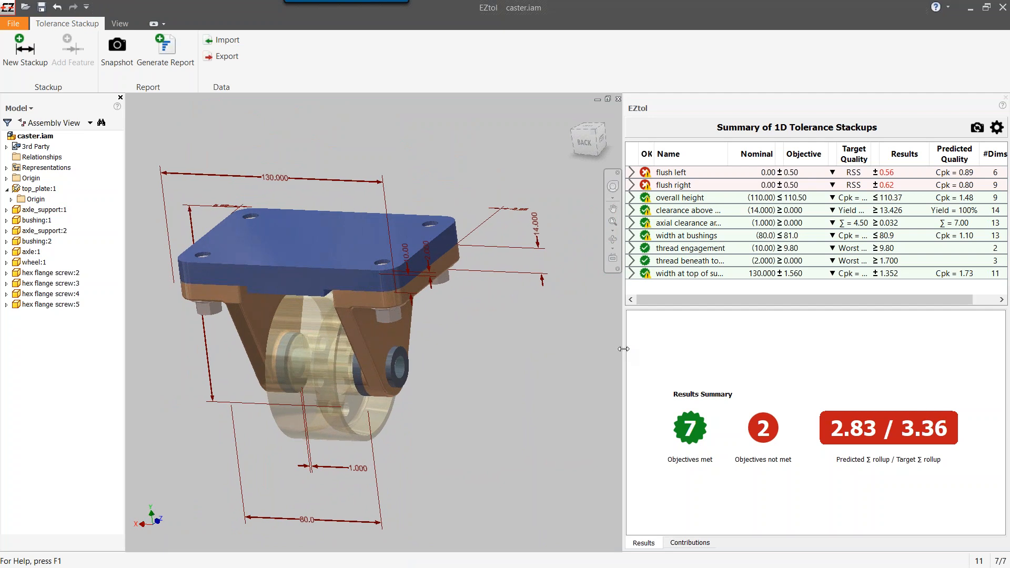
{"action": "left_click_drag", "start_coordinate": [624, 348], "coordinate": [576, 349]}
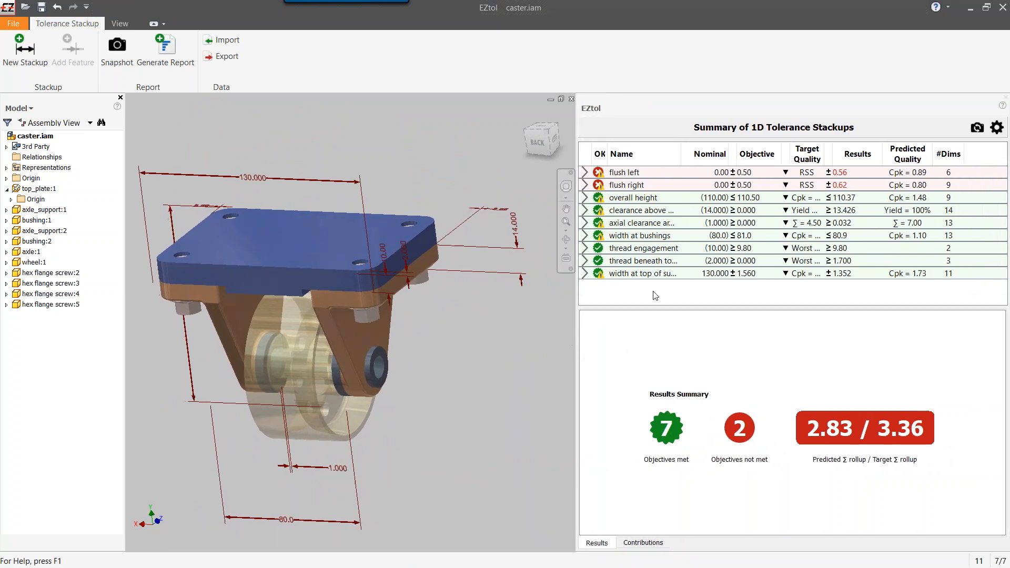
{"action": "left_click_drag", "start_coordinate": [883, 158], "coordinate": [893, 156]}
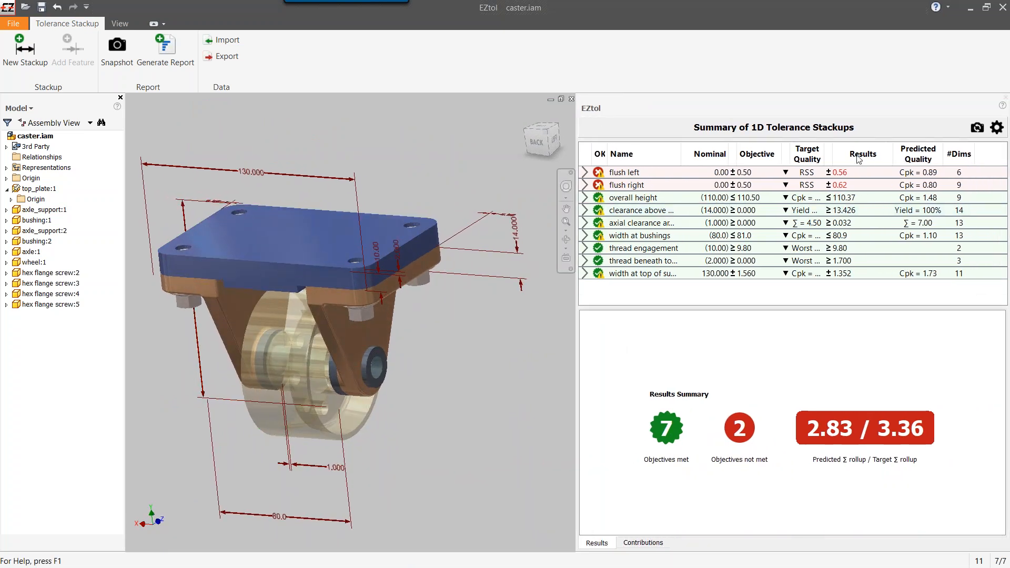
- Highlight the flush left, flush right, overall height, clearance above wheel and axial clearance stackups one after another in the model
{"action": "left_click", "coordinate": [637, 171]}
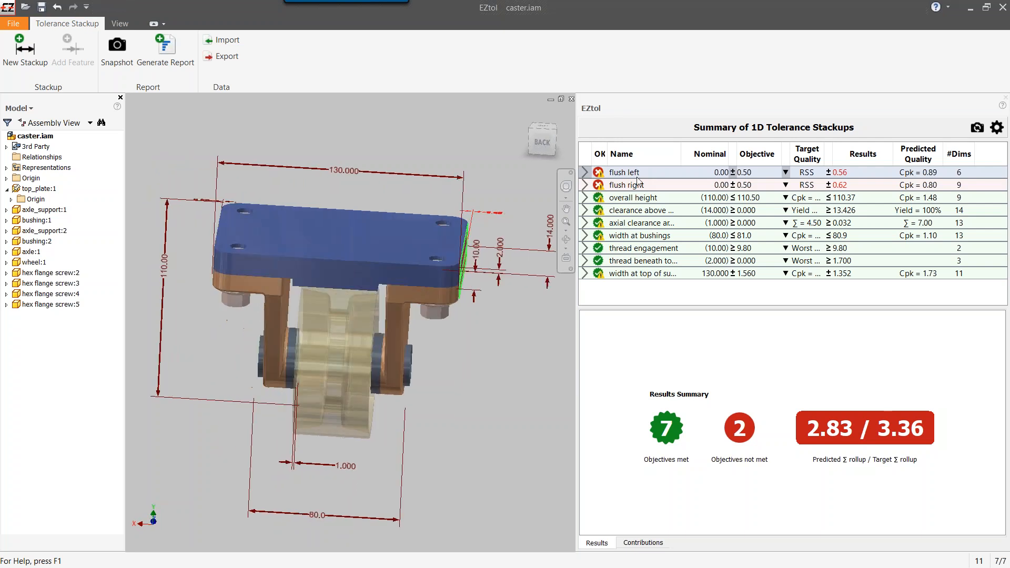
{"action": "left_click", "coordinate": [638, 185]}
{"action": "left_click", "coordinate": [638, 198]}
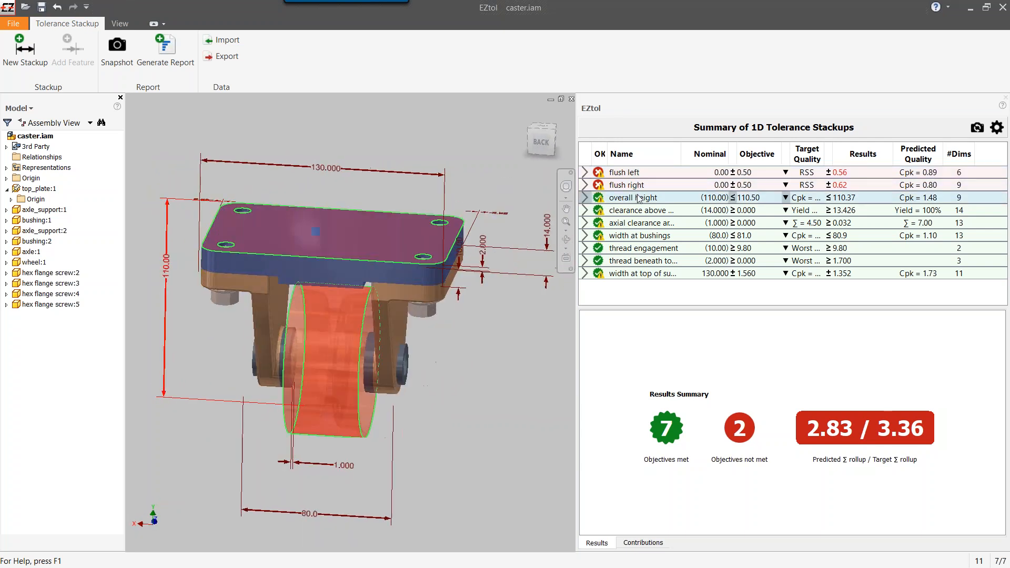
{"action": "left_click", "coordinate": [642, 211]}
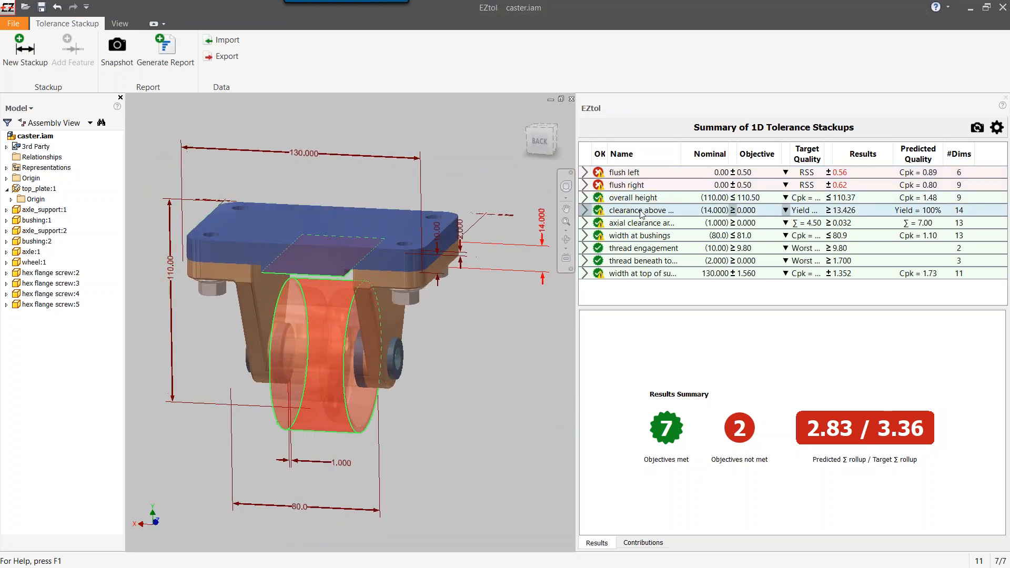
{"action": "left_click", "coordinate": [642, 223]}
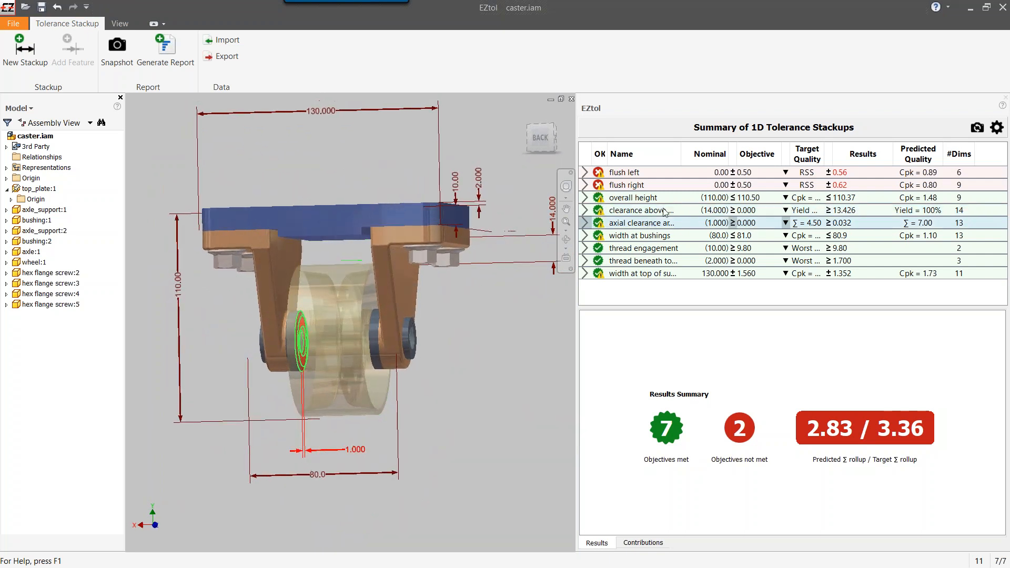
- Widen the summary's Name column to show the full stackup names, and enlarge the summary area to fit every column
{"action": "left_click_drag", "start_coordinate": [681, 164], "coordinate": [719, 164]}
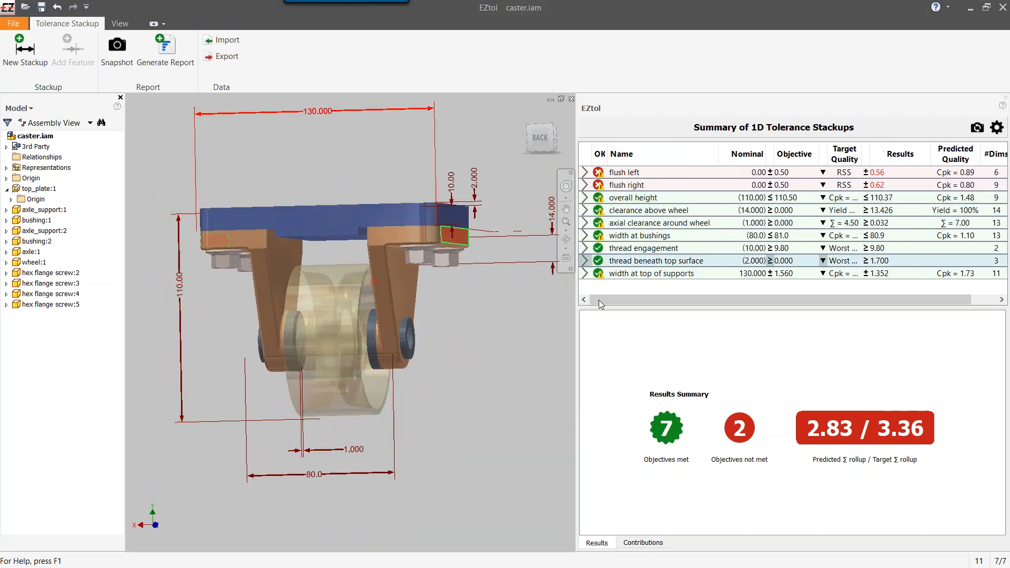
{"action": "left_click_drag", "start_coordinate": [577, 346], "coordinate": [557, 346]}
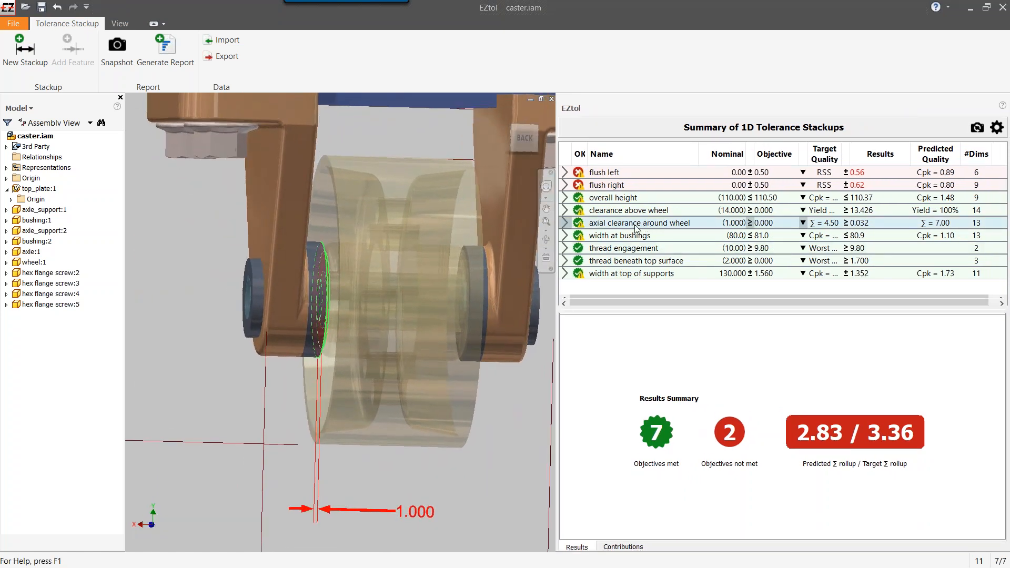
{"action": "left_click_drag", "start_coordinate": [557, 252], "coordinate": [543, 252]}
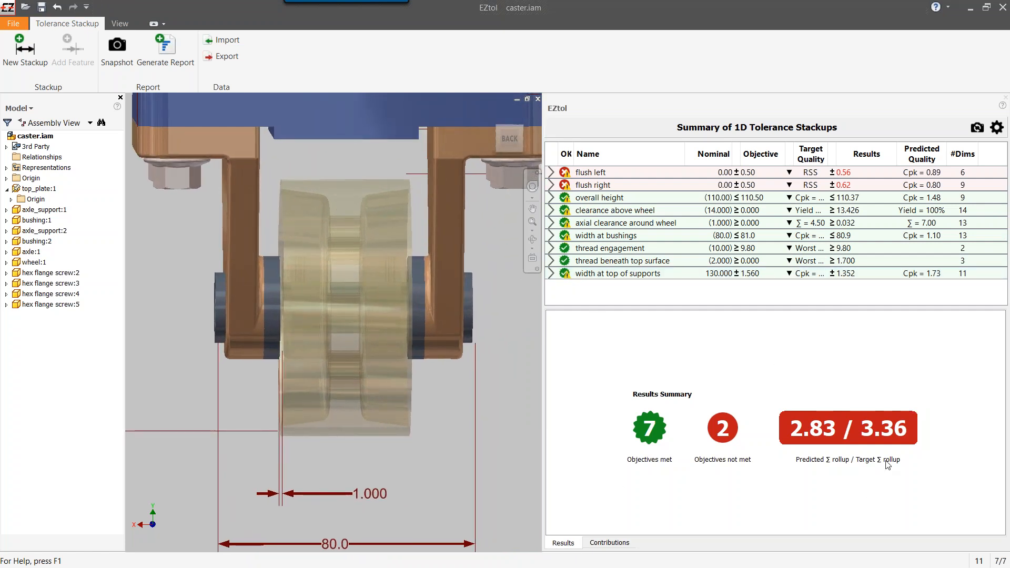
- Widen the summary's Target Quality column to show the full target values
{"action": "left_click_drag", "start_coordinate": [826, 157], "coordinate": [848, 157]}
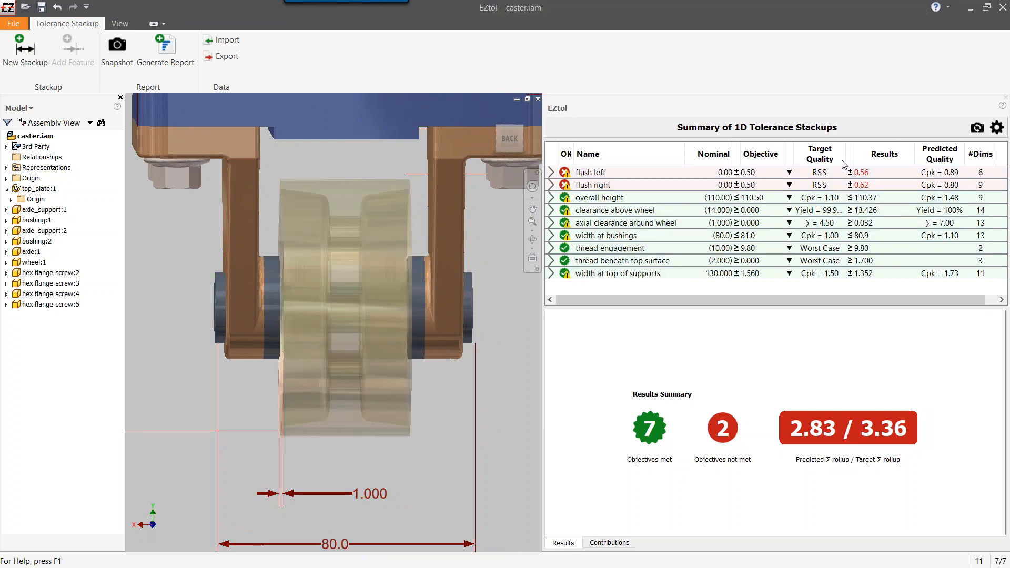
{"action": "left_click_drag", "start_coordinate": [842, 158], "coordinate": [846, 158]}
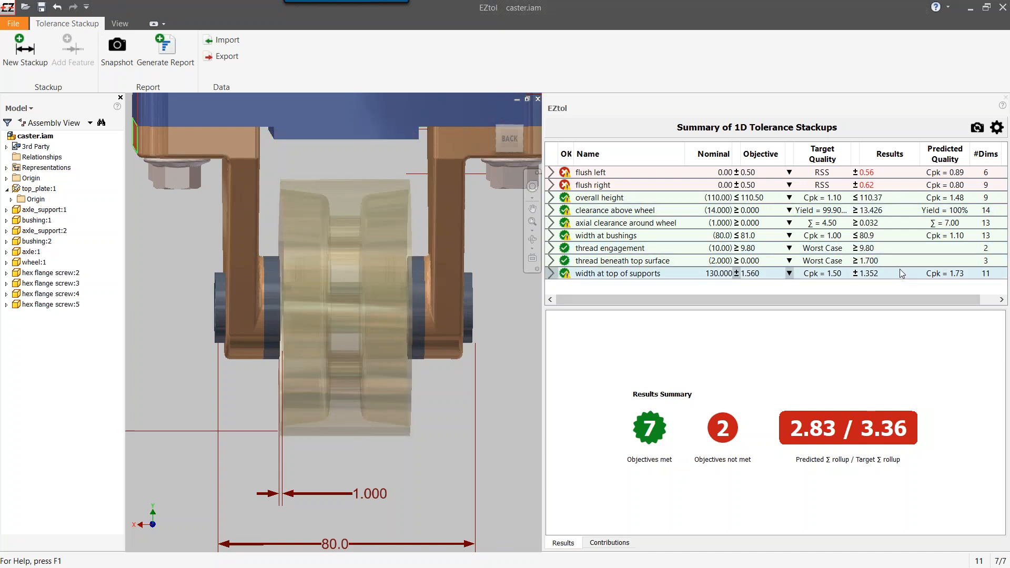
- Open the overall height stackup's details and review its dimension chain from the top plate to the wheel
{"action": "left_click", "coordinate": [551, 199]}
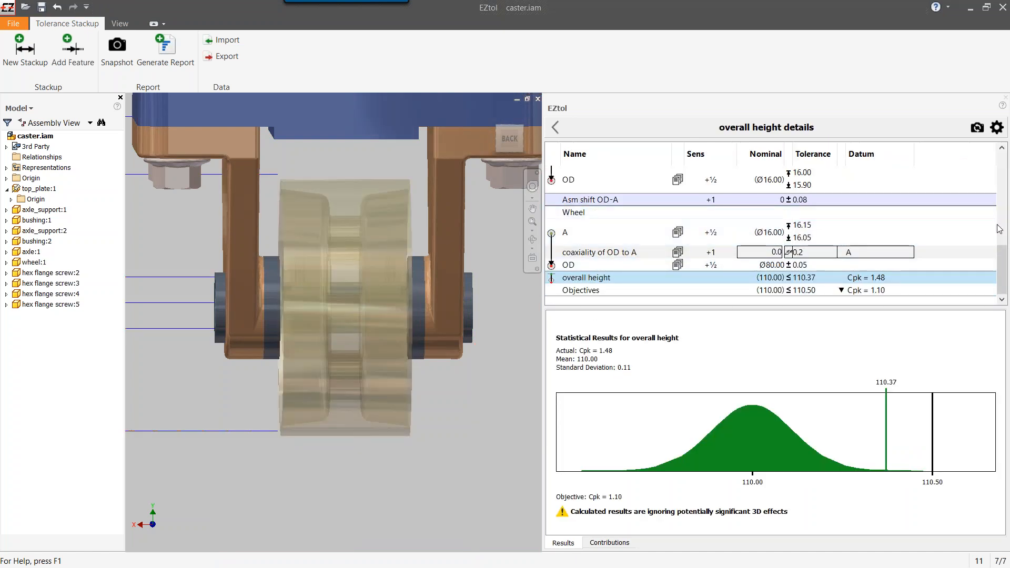
{"action": "mouse_move", "coordinate": [1006, 256]}
{"action": "left_mouse_down"}
{"action": "mouse_move", "coordinate": [1001, 158]}
{"action": "mouse_move", "coordinate": [1005, 251]}
{"action": "left_mouse_up"}
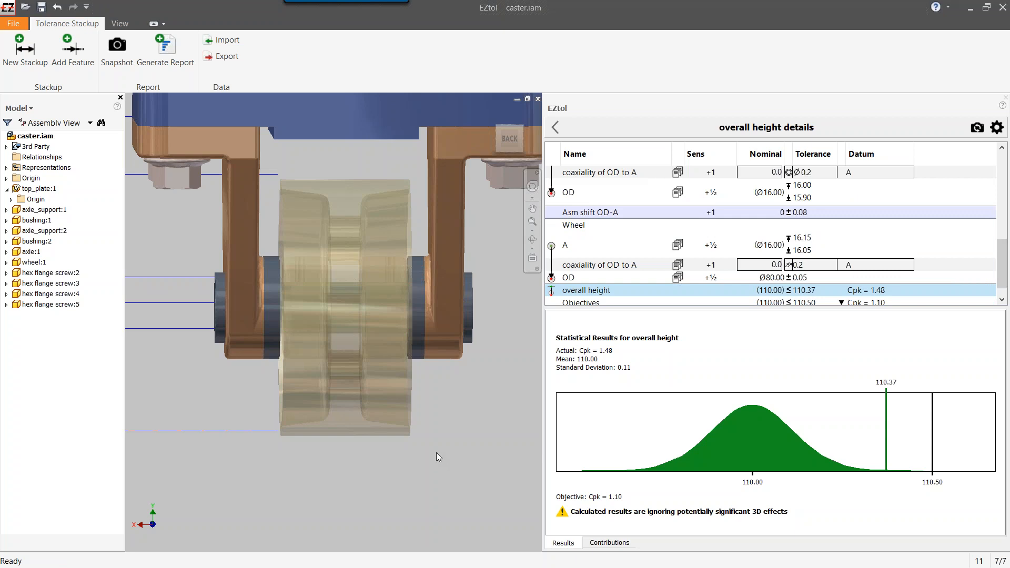
{"action": "left_click_drag", "start_coordinate": [1000, 267], "coordinate": [1000, 274]}
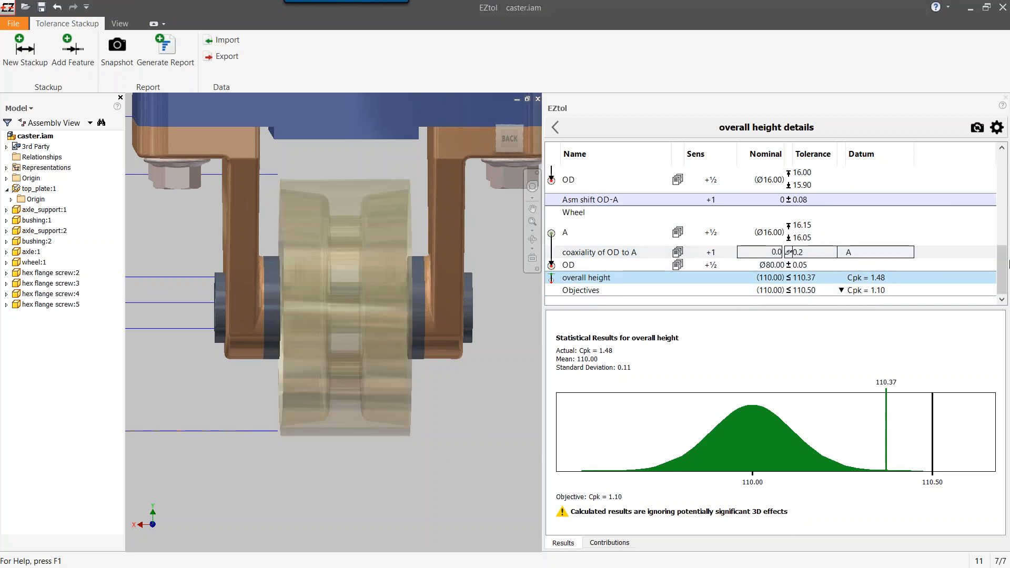
{"action": "left_click_drag", "start_coordinate": [1004, 261], "coordinate": [1003, 236]}
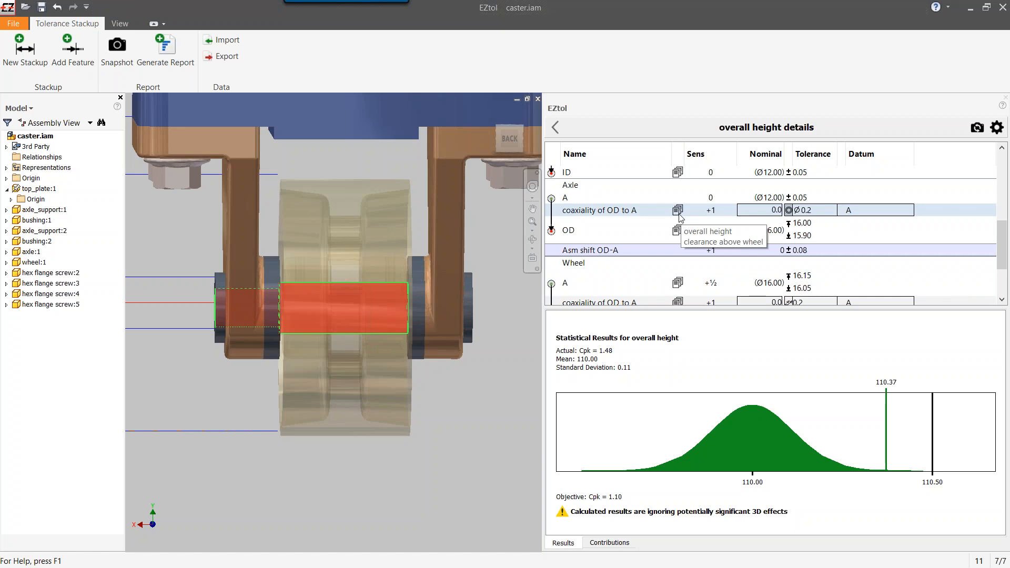
{"action": "left_click_drag", "start_coordinate": [1000, 253], "coordinate": [1000, 278]}
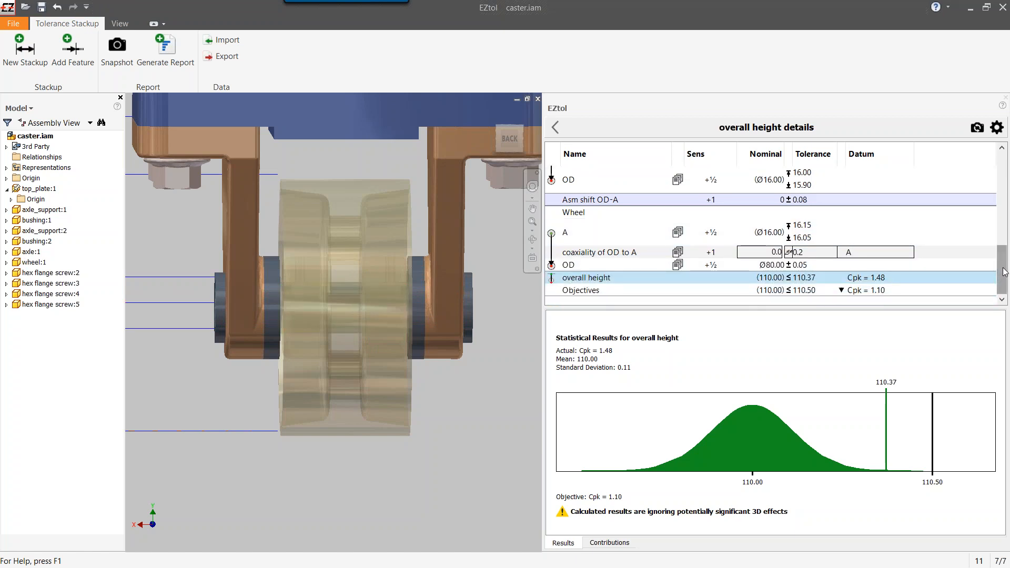
{"action": "scroll", "coordinate": [857, 207], "scroll_direction": "up", "scroll_amount": 5}
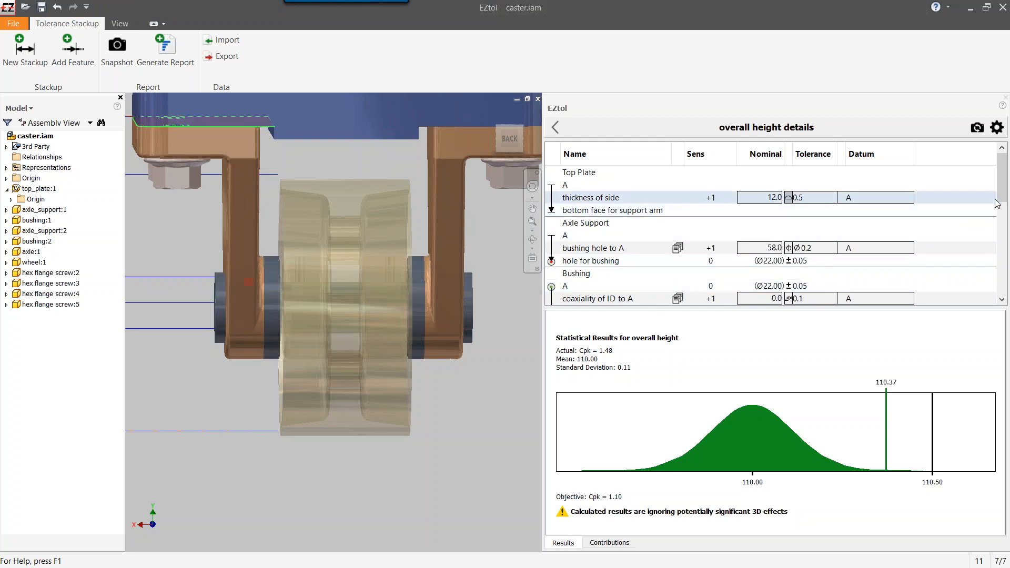
{"action": "scroll", "coordinate": [997, 204], "scroll_direction": "down", "scroll_amount": 5}
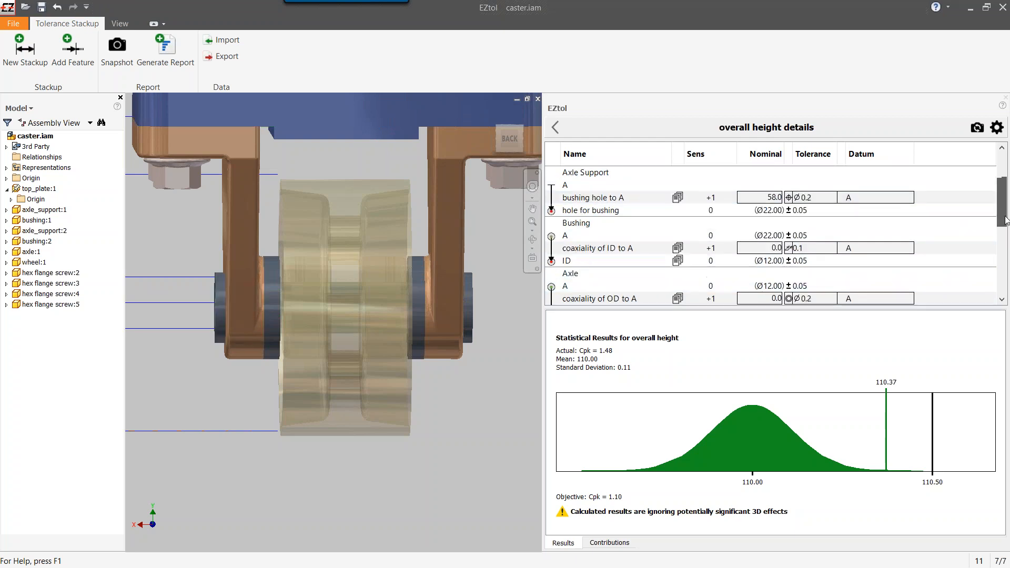
- Display the statistical contributions for overall height and bring all of its stackup dimensions into view in the model
{"action": "left_click", "coordinate": [610, 543]}
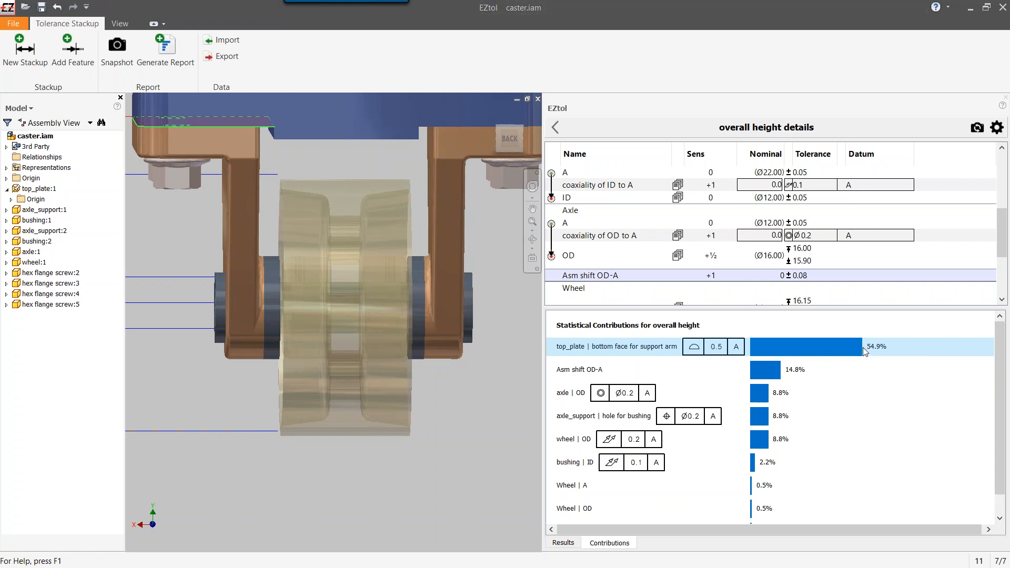
{"action": "scroll", "coordinate": [998, 232], "scroll_direction": "down", "scroll_amount": 2}
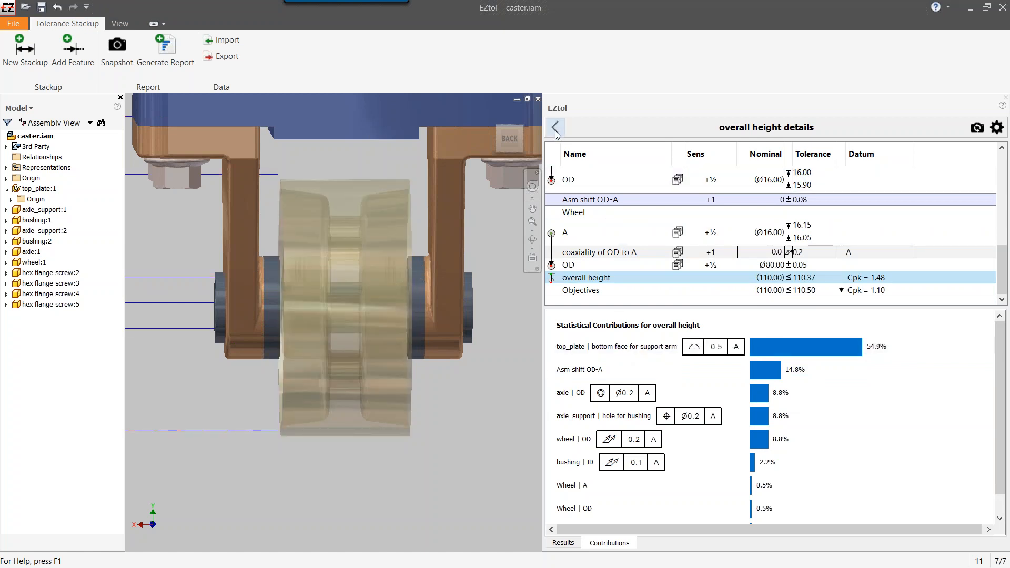
{"action": "left_click", "coordinate": [498, 372]}
{"action": "scroll", "coordinate": [497, 370], "scroll_direction": "down", "scroll_amount": 4}
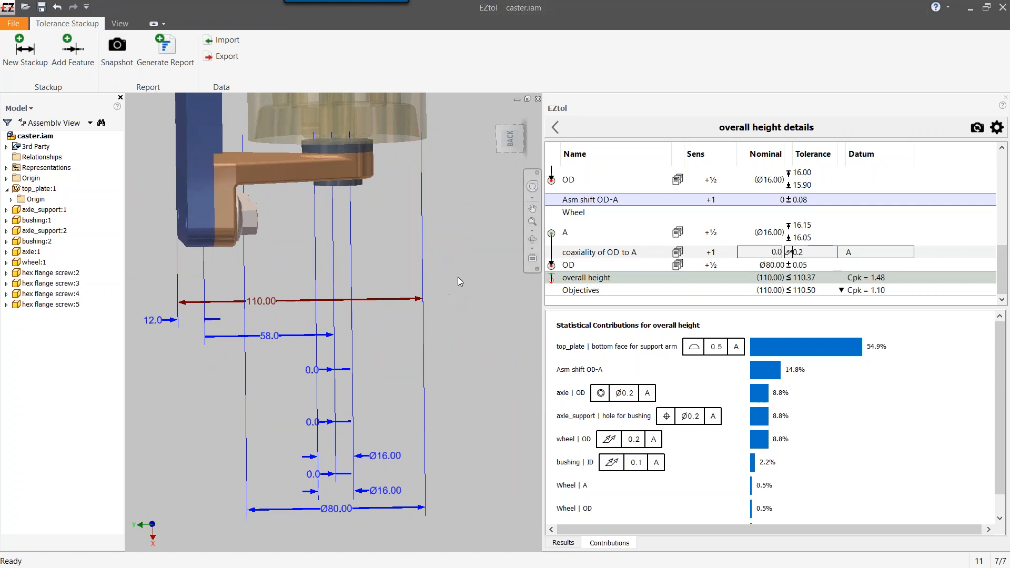
- Return to the summary of stackups and restore its saved model view
{"action": "left_click", "coordinate": [555, 127]}
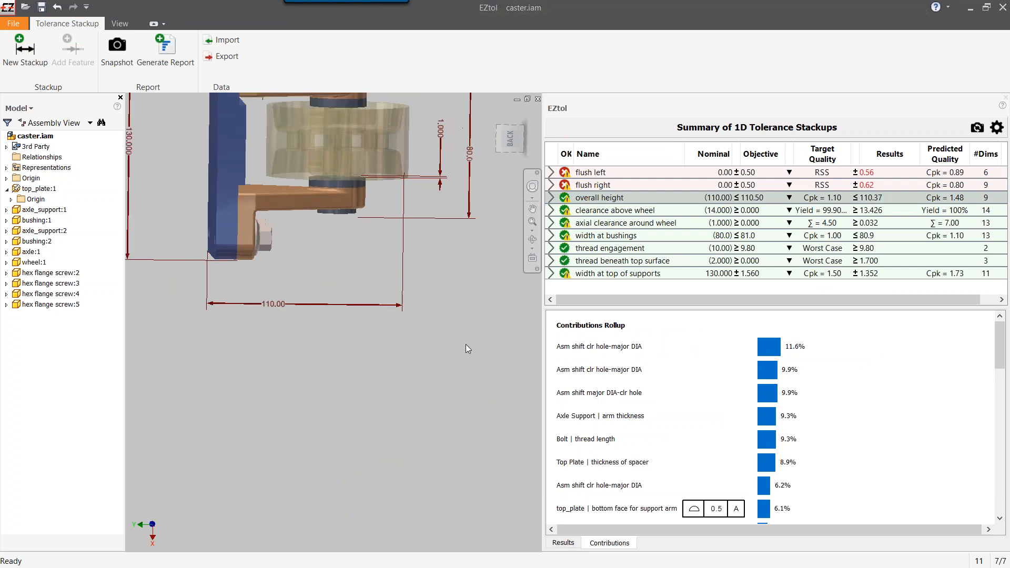
{"action": "left_click", "coordinate": [976, 128]}
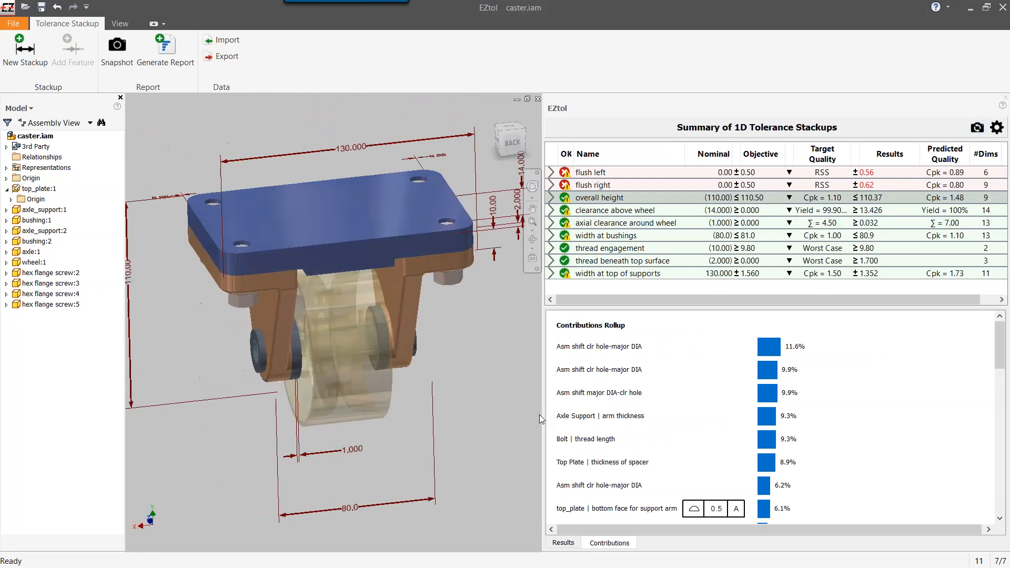
- Generate a stackup report and save it as test5 in the "Caster - EZtol completed" folder
{"action": "left_click", "coordinate": [163, 63]}
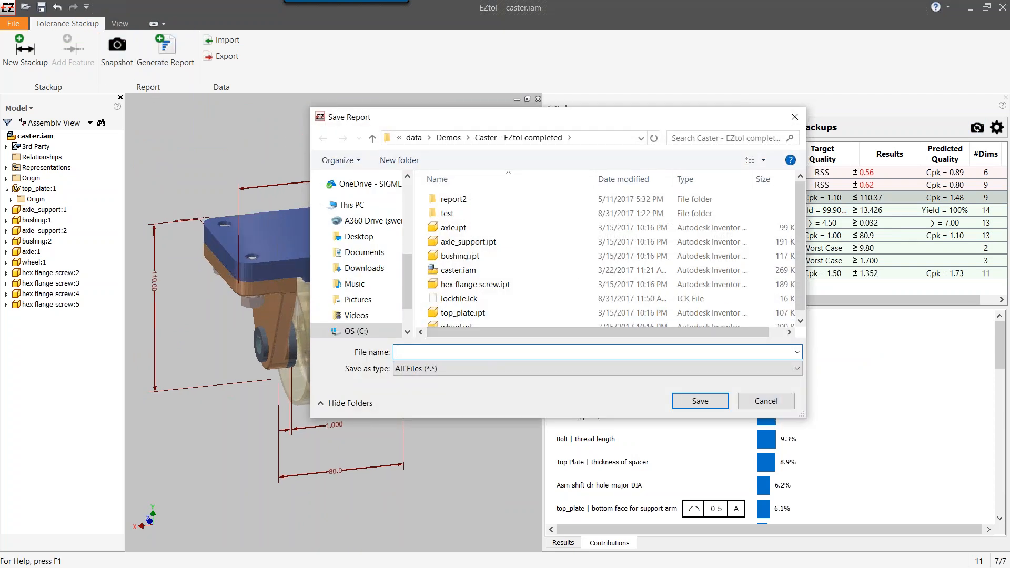
{"action": "type", "text": "test"}
{"action": "key", "text": "Return"}
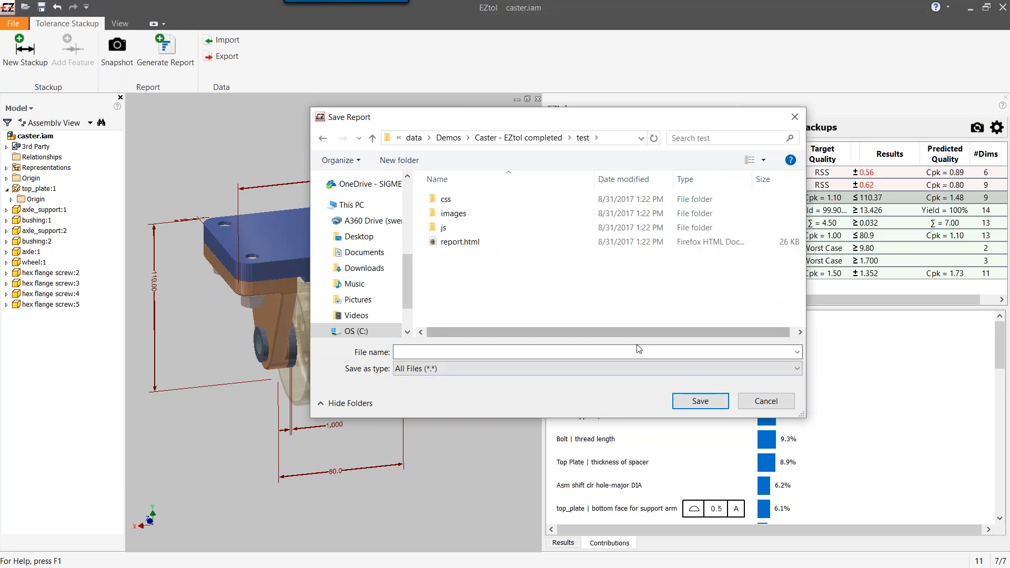
{"action": "left_click", "coordinate": [532, 137]}
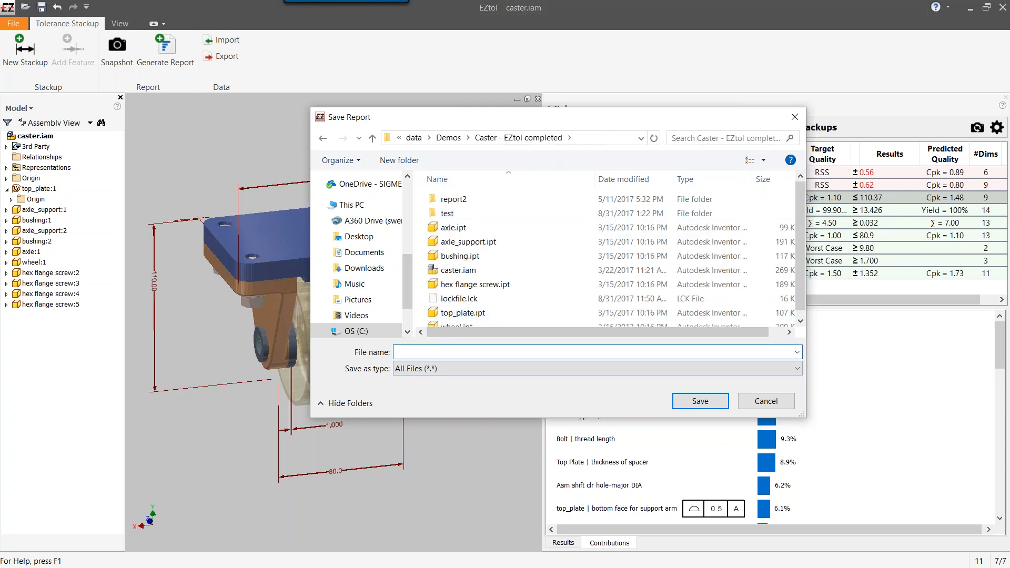
{"action": "type", "text": "test5"}
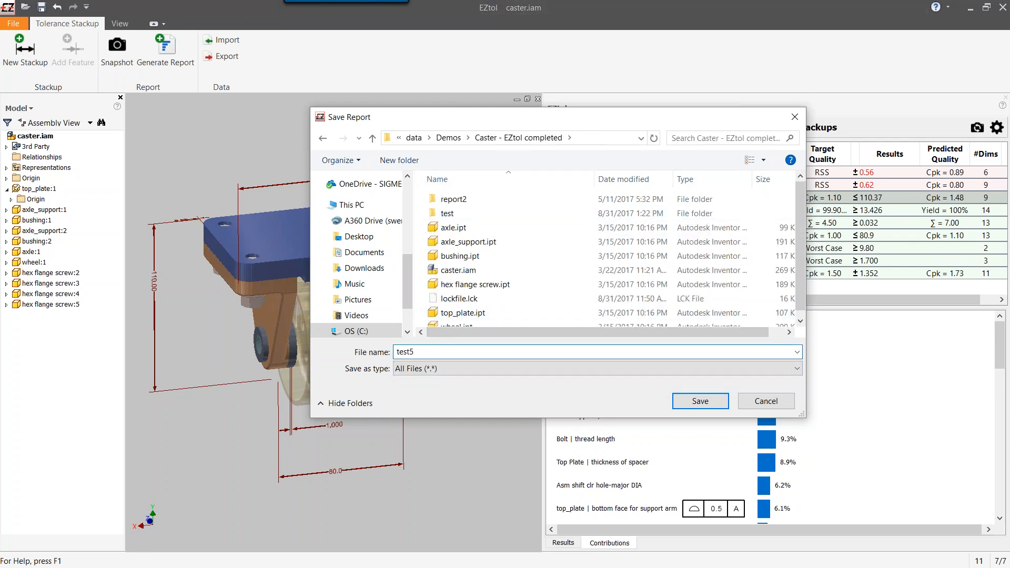
{"action": "left_click", "coordinate": [690, 404]}
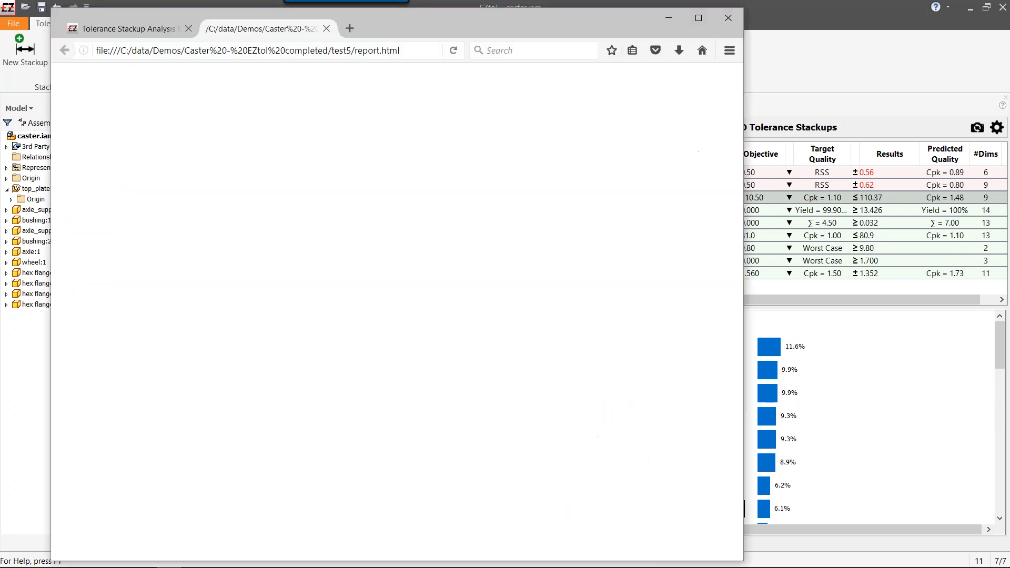
- Widen the report window and review the report's stackup summary table and flush left analysis
{"action": "left_click_drag", "start_coordinate": [504, 28], "coordinate": [514, 23]}
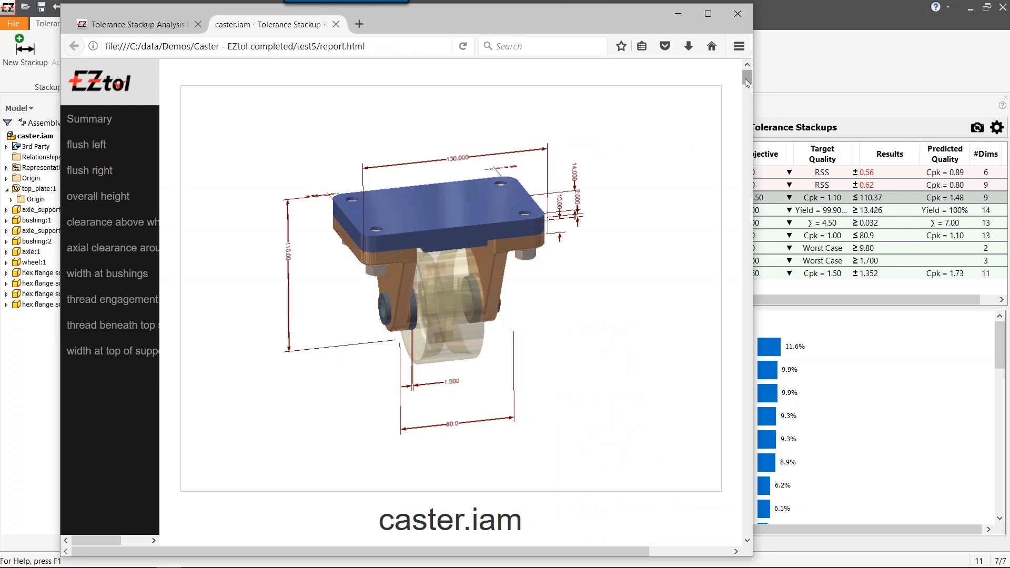
{"action": "mouse_move", "coordinate": [747, 79]}
{"action": "left_mouse_down"}
{"action": "mouse_move", "coordinate": [748, 106]}
{"action": "mouse_move", "coordinate": [747, 95]}
{"action": "left_mouse_up"}
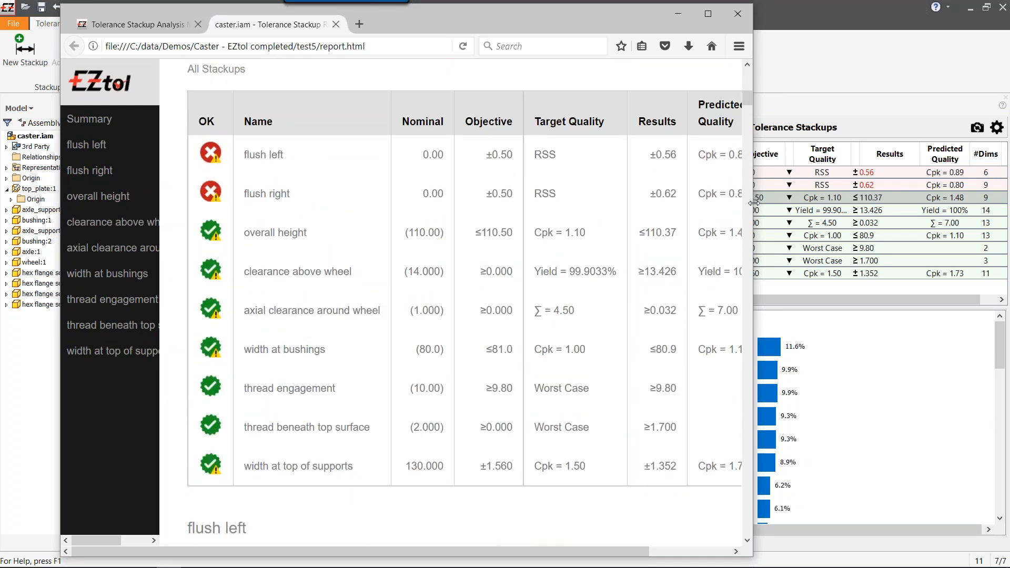
{"action": "left_click_drag", "start_coordinate": [753, 203], "coordinate": [891, 126]}
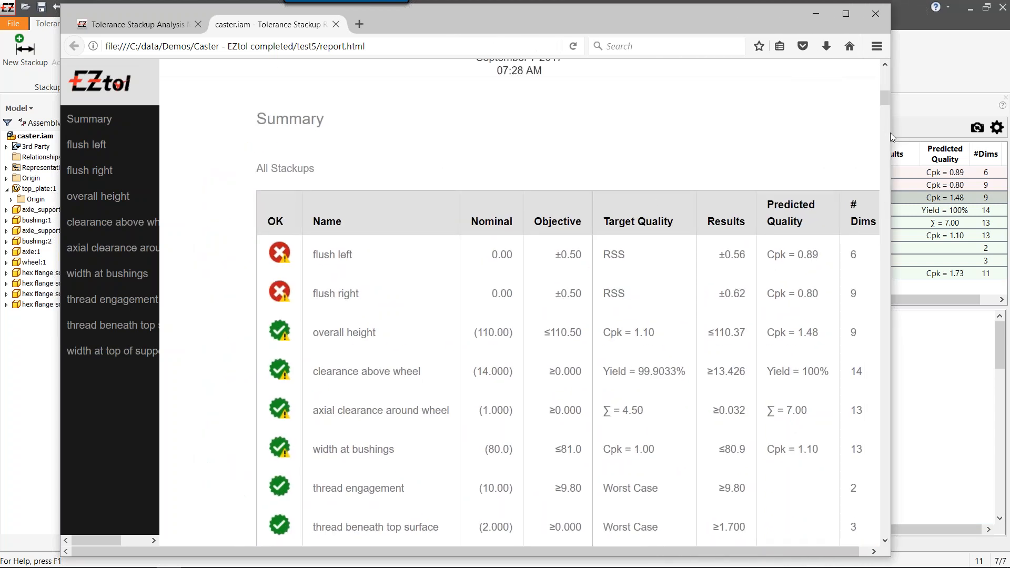
{"action": "key", "text": "Page_Down"}
{"action": "left_click_drag", "start_coordinate": [890, 122], "coordinate": [905, 148]}
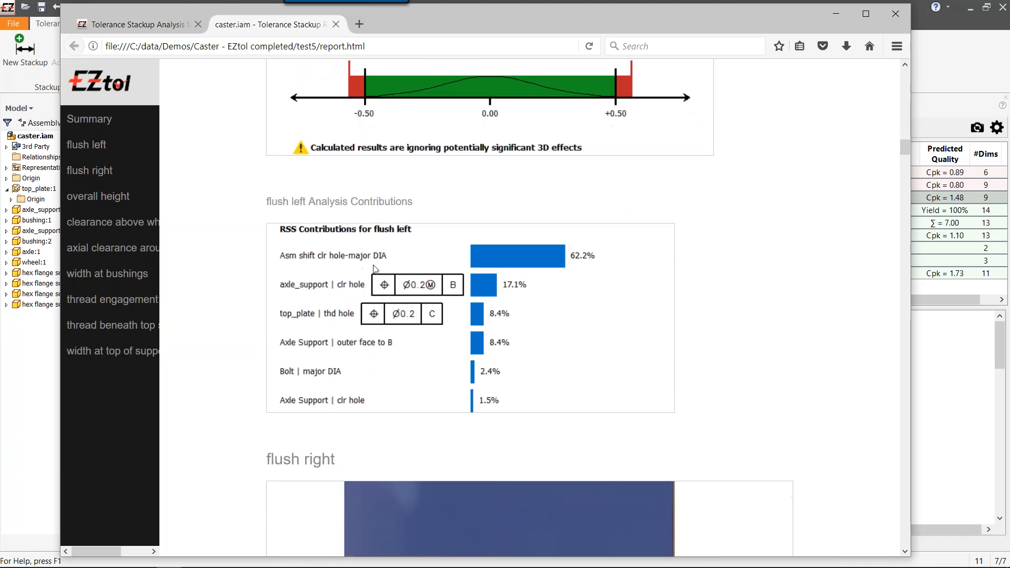
- Review the report's thread engagement, thread beneath top surface, clearance above wheel, width at bushings, width at top of supports and axial clearance sections
{"action": "left_click", "coordinate": [105, 300]}
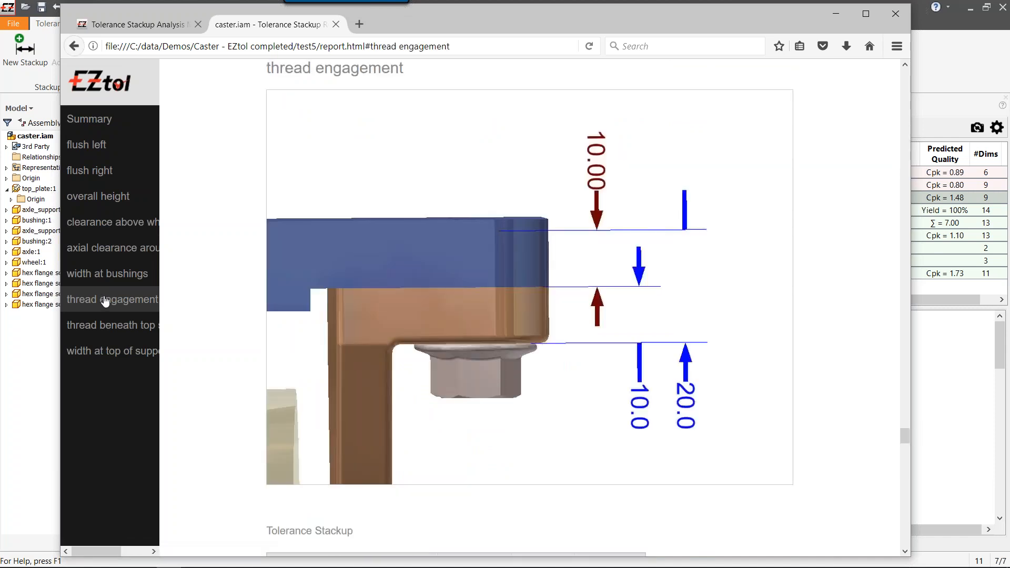
{"action": "left_click", "coordinate": [104, 326]}
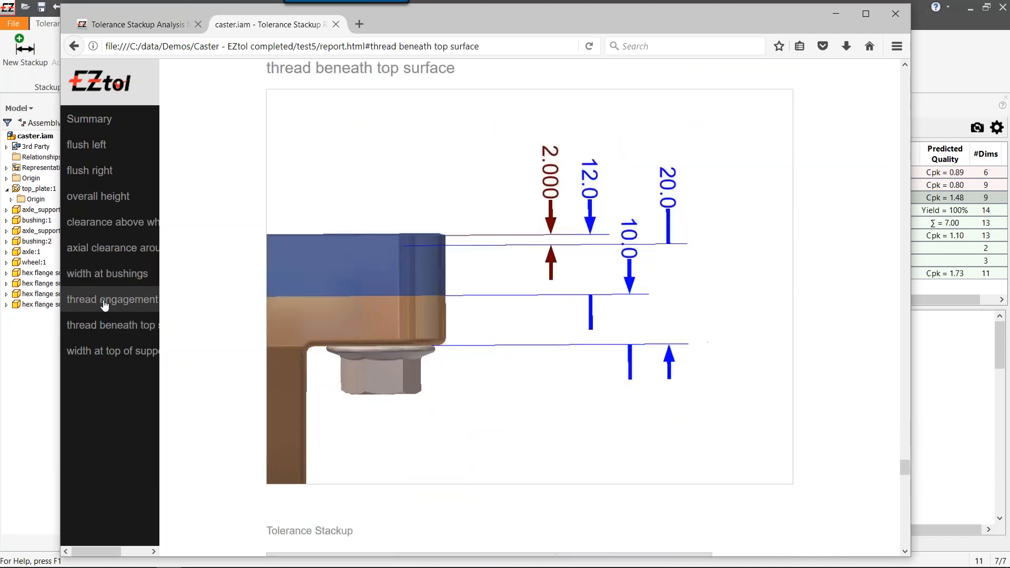
{"action": "left_click", "coordinate": [112, 226]}
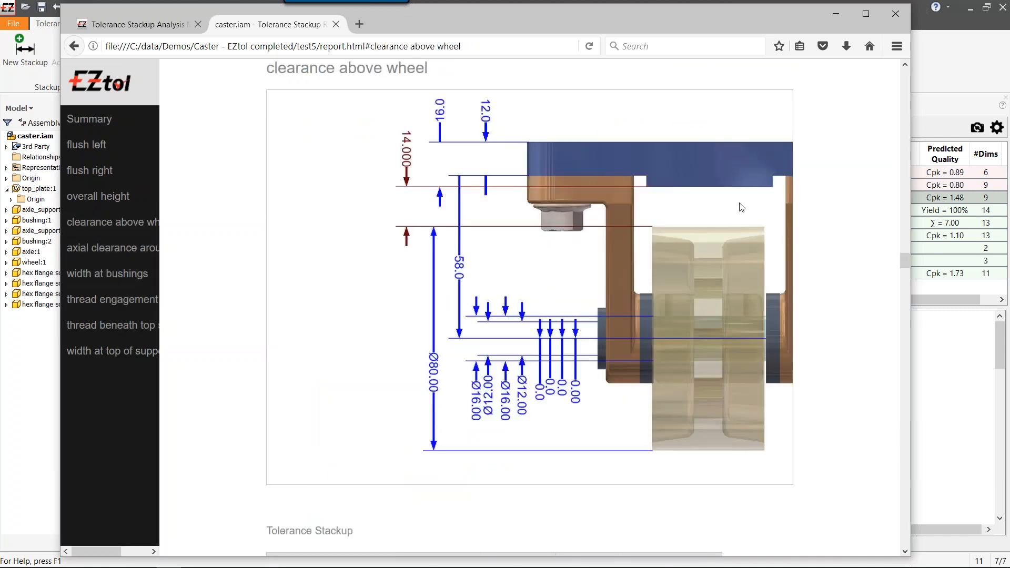
{"action": "left_click_drag", "start_coordinate": [905, 259], "coordinate": [905, 264]}
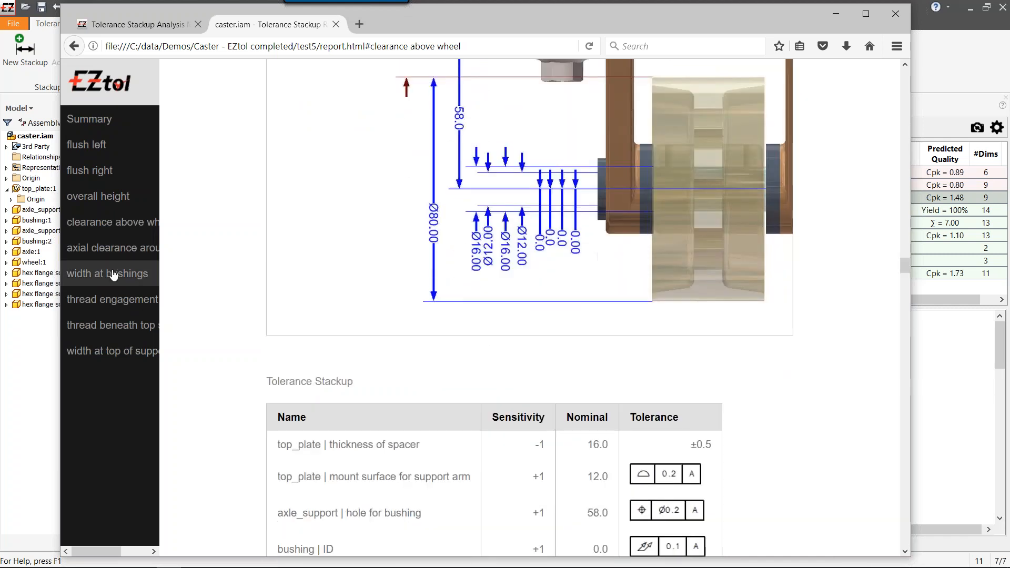
{"action": "left_click", "coordinate": [113, 276]}
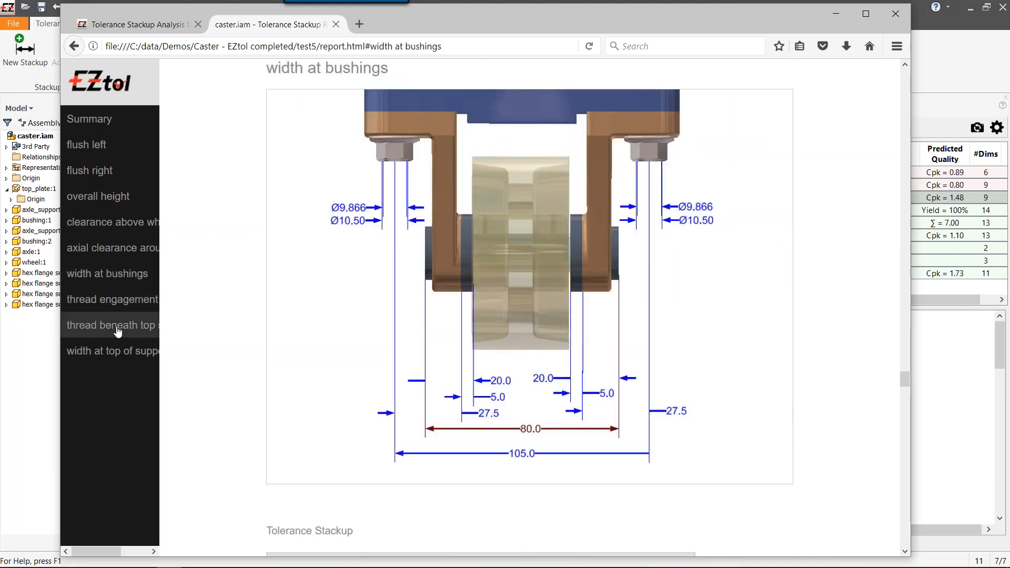
{"action": "left_click", "coordinate": [116, 350]}
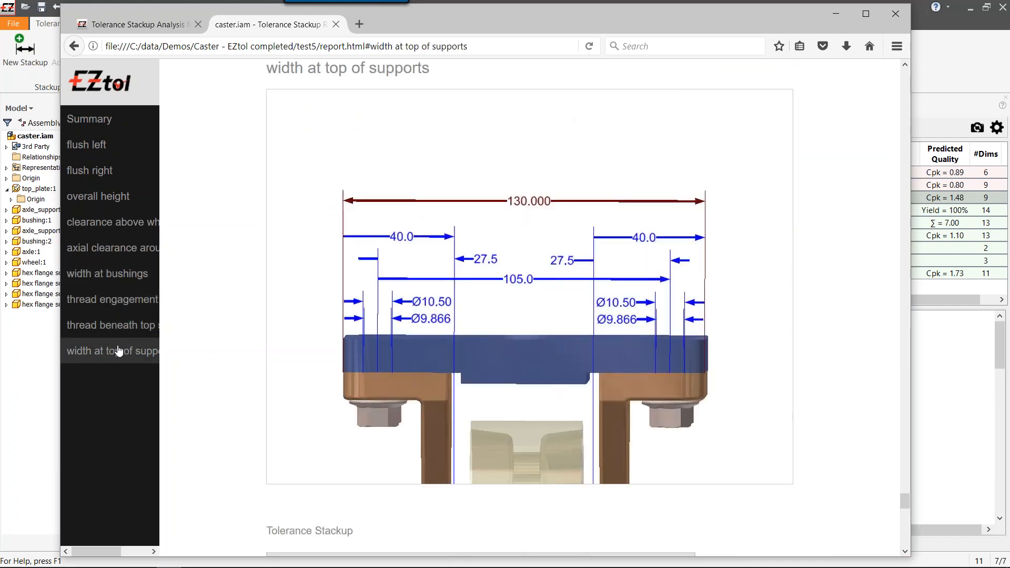
{"action": "left_click", "coordinate": [115, 224]}
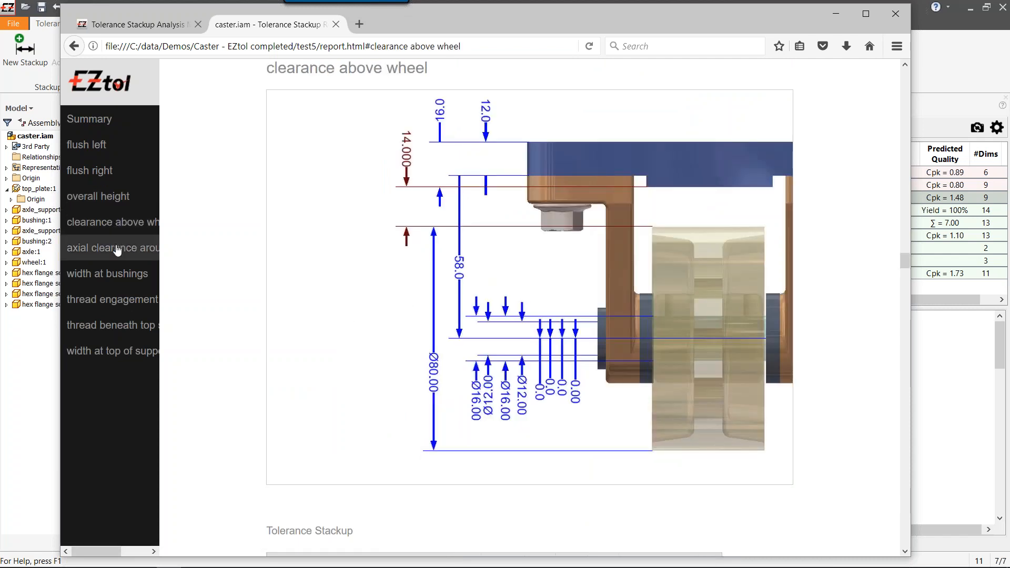
{"action": "left_click", "coordinate": [117, 250]}
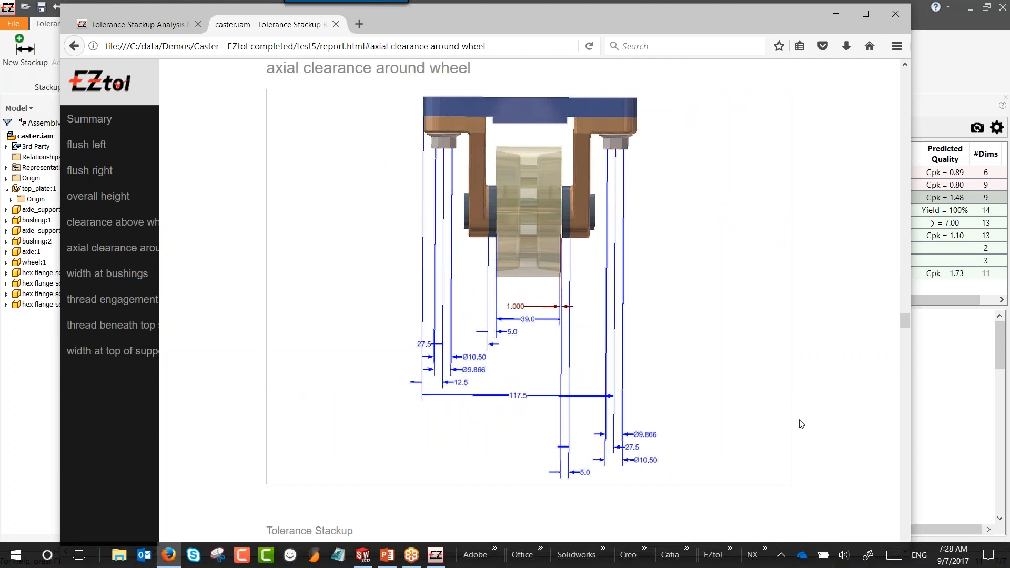
- Minimize the report to return to EZtol and display the statistical results for the axial clearance around wheel stackup
{"action": "left_click_drag", "start_coordinate": [601, 21], "coordinate": [604, 43]}
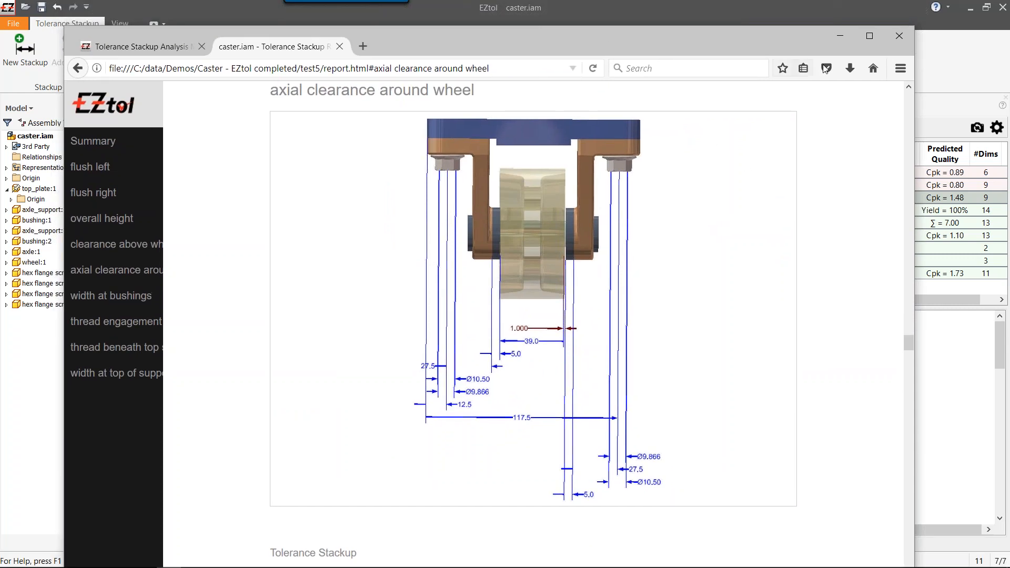
{"action": "left_click", "coordinate": [838, 42]}
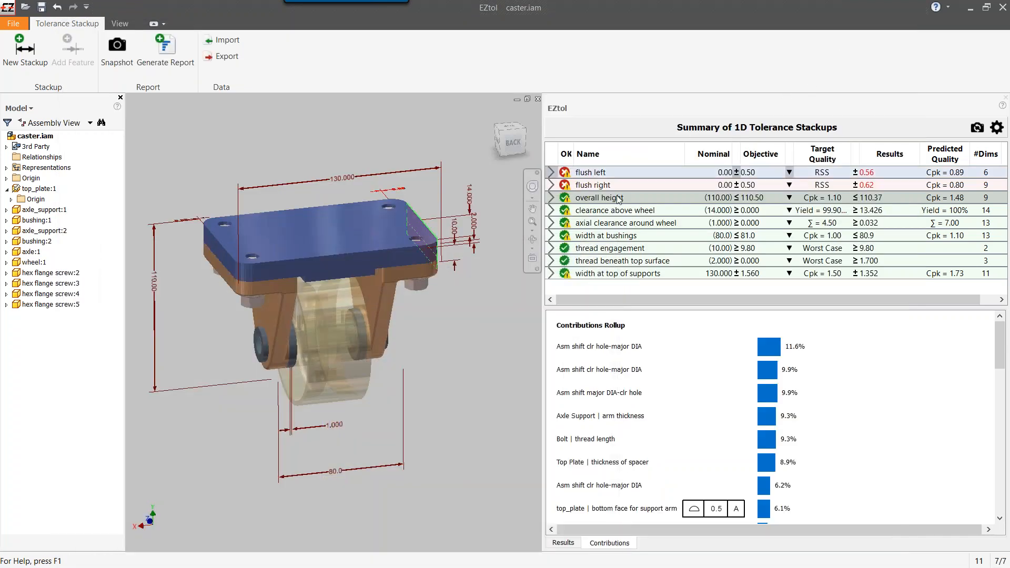
{"action": "left_click", "coordinate": [563, 543]}
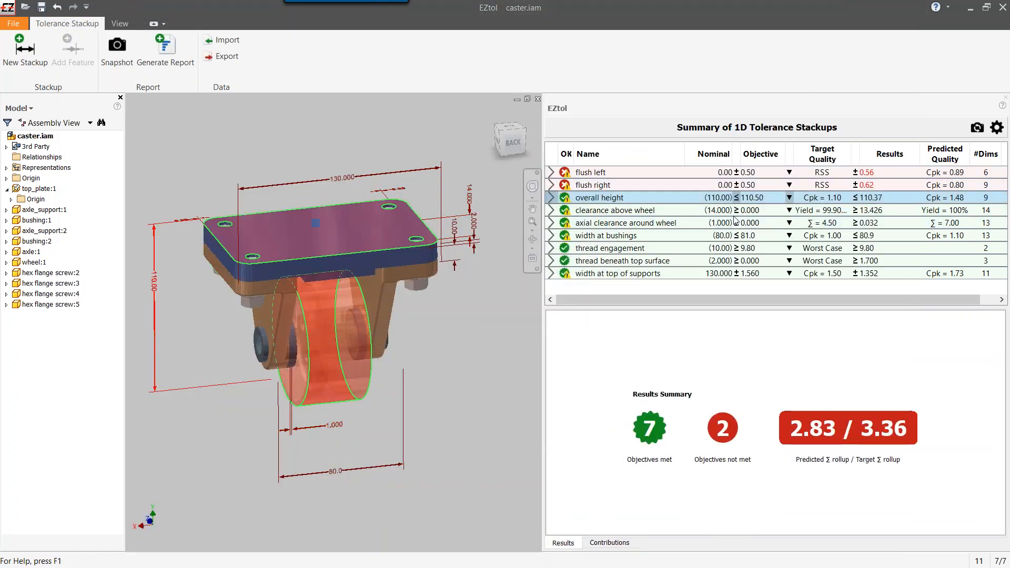
{"action": "left_click", "coordinate": [638, 226]}
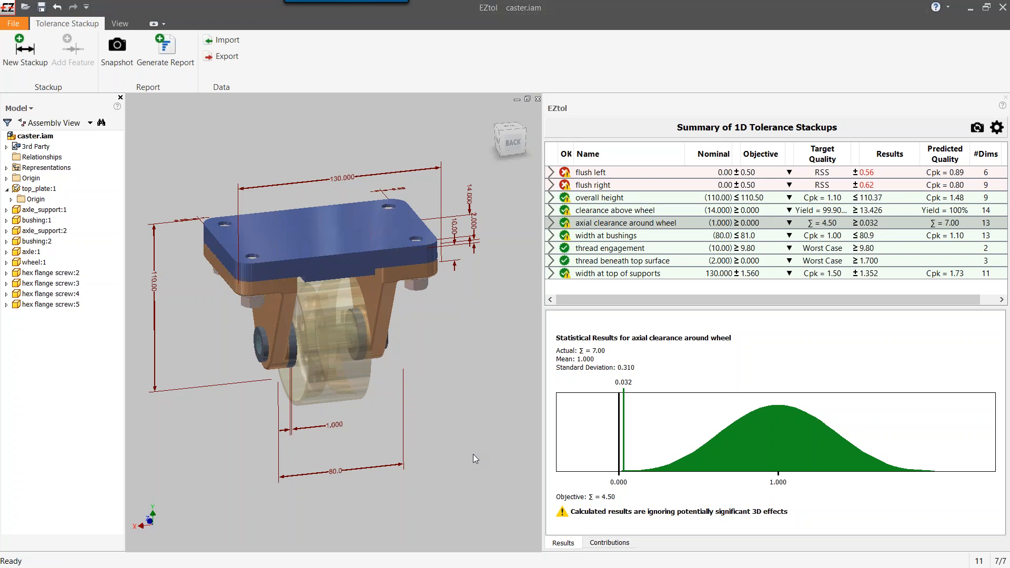
- Switch to the caster assembly in SOLIDWORKS and show the CETOL worst-case contributions for the vert coax measurement
{"action": "key", "text": "alt+Tab"}
{"action": "key", "text": "Tab"}
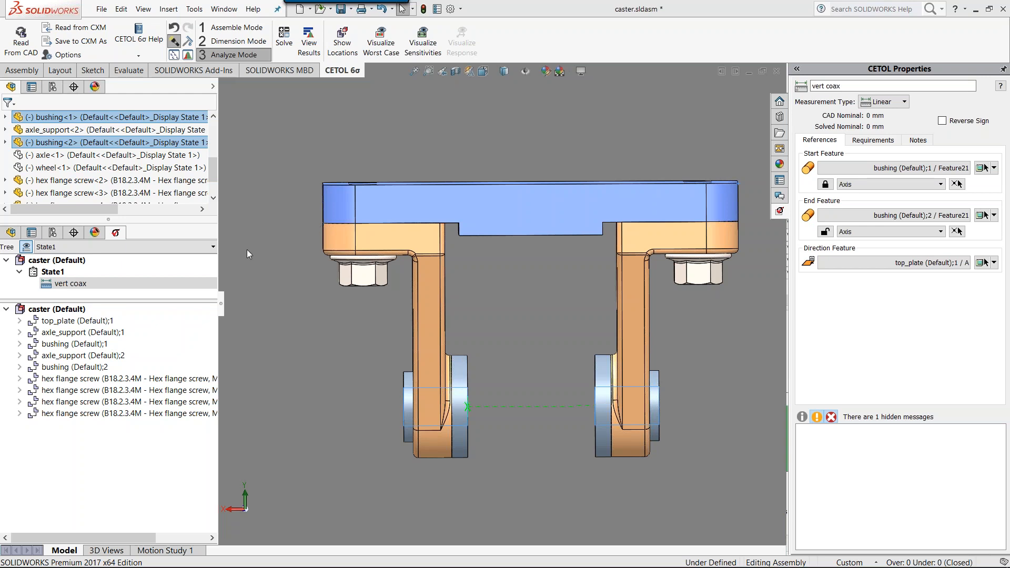
{"action": "left_click", "coordinate": [307, 52]}
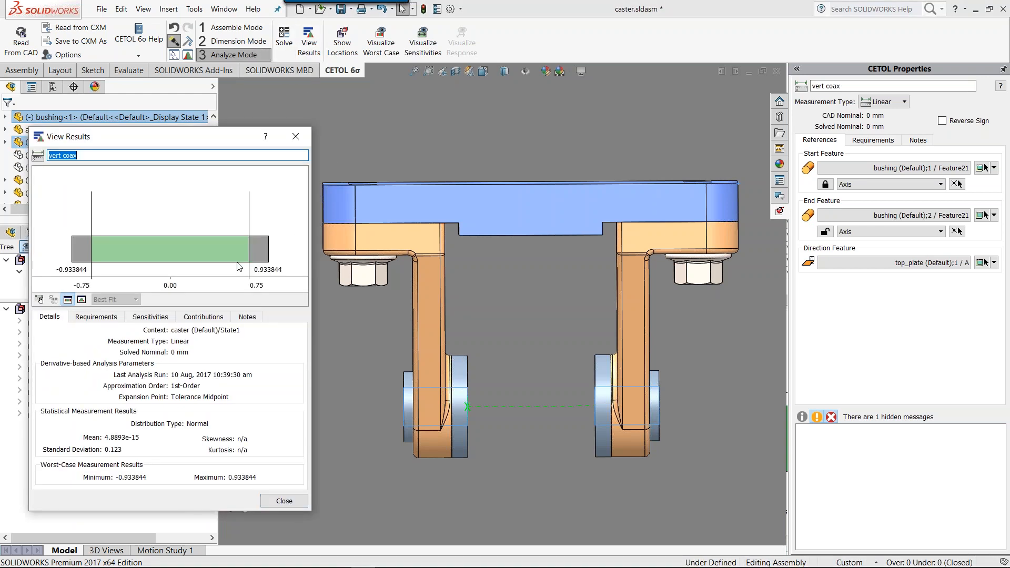
{"action": "left_click", "coordinate": [198, 317]}
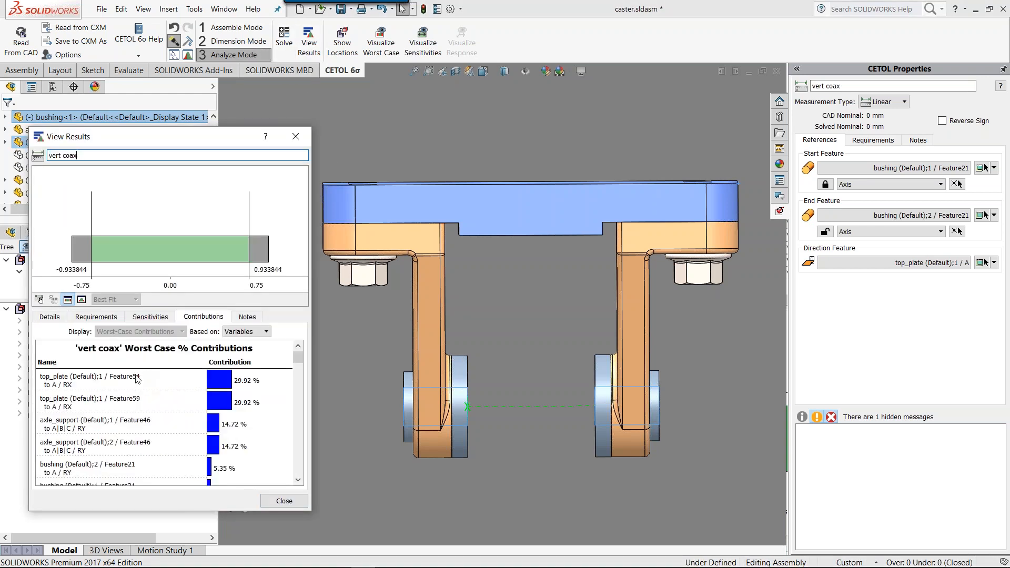
- Locate the top_plate Feature54 to A / RX contributor on the model and move the results window clear of the geometry
{"action": "left_click", "coordinate": [137, 379]}
{"action": "middle_click_drag", "start_coordinate": [695, 289], "coordinate": [633, 248]}
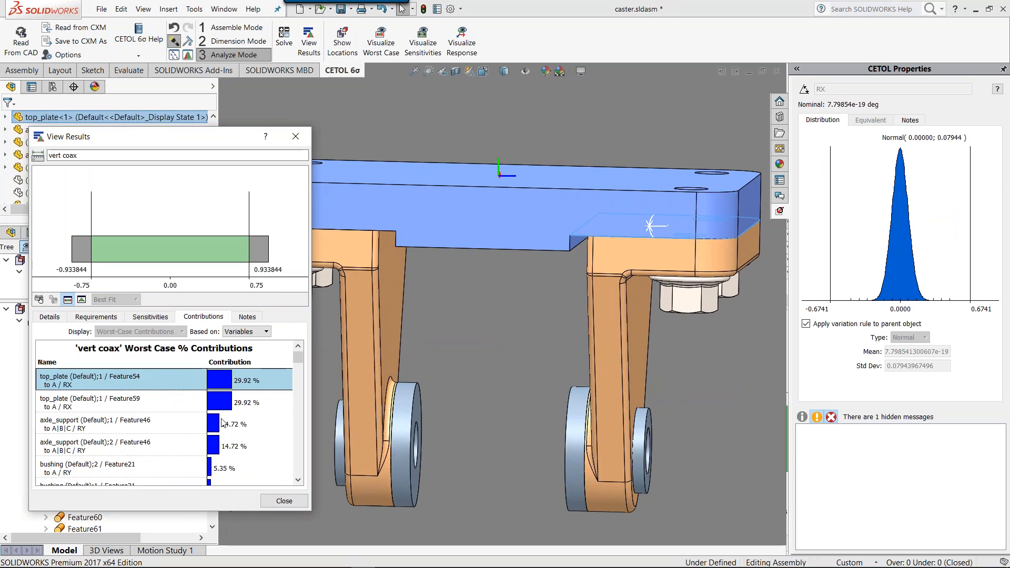
{"action": "left_click_drag", "start_coordinate": [192, 143], "coordinate": [889, 318]}
{"action": "middle_click_drag", "start_coordinate": [611, 226], "coordinate": [657, 229]}
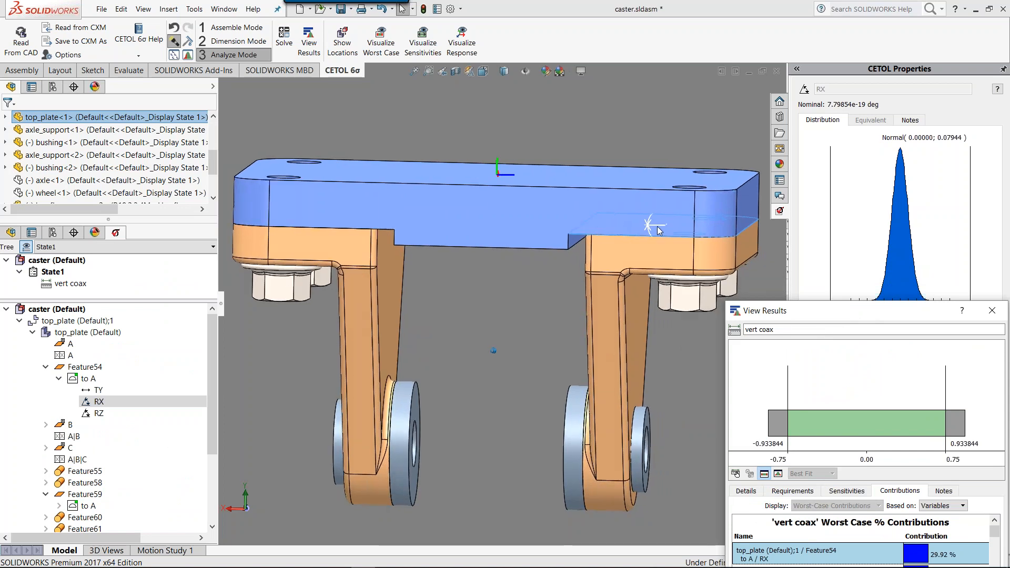
- Visualize the sensitivity of vert coax to the top plate's Feature54 RX variable and animate it at scale factor 10
{"action": "right_click", "coordinate": [129, 403]}
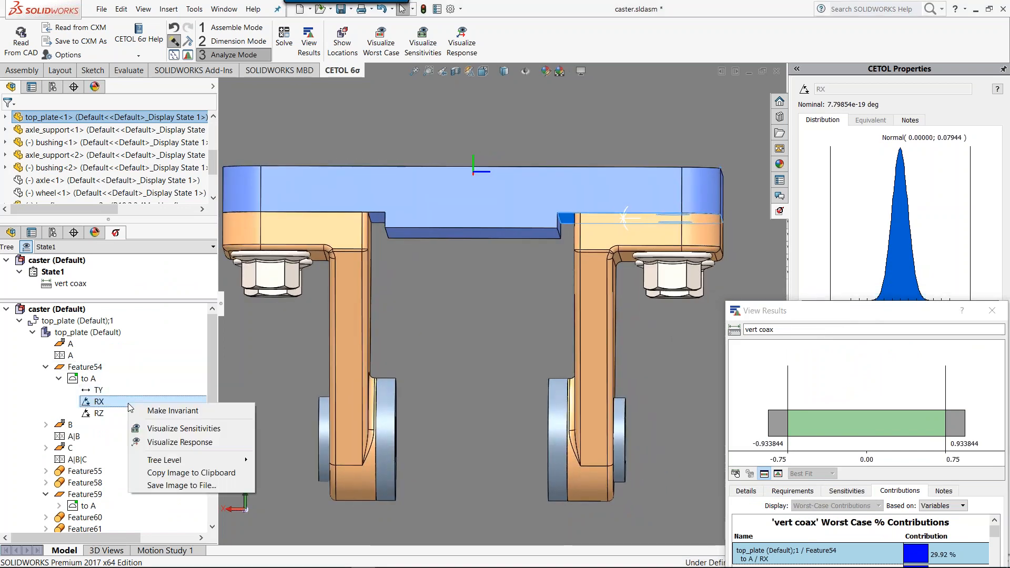
{"action": "left_click", "coordinate": [153, 429]}
{"action": "left_click", "coordinate": [752, 525]}
{"action": "left_click", "coordinate": [840, 526]}
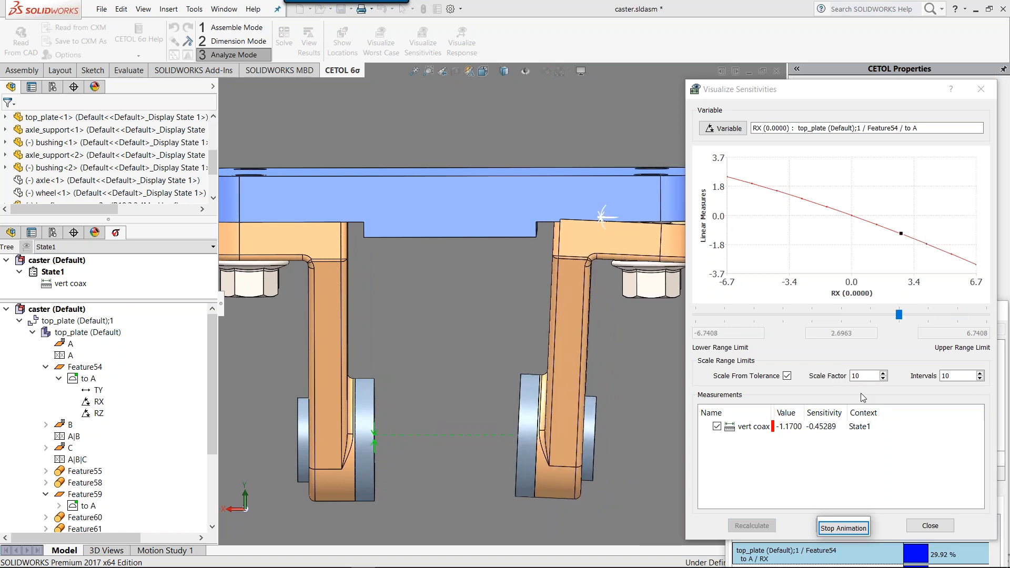
- Set the sensitivity scale factor to 1, recalculate, and play the RX animation before stopping it
{"action": "left_click", "coordinate": [857, 527]}
{"action": "left_click_drag", "start_coordinate": [868, 374], "coordinate": [843, 380]}
{"action": "type", "text": "1"}
{"action": "left_click", "coordinate": [761, 528]}
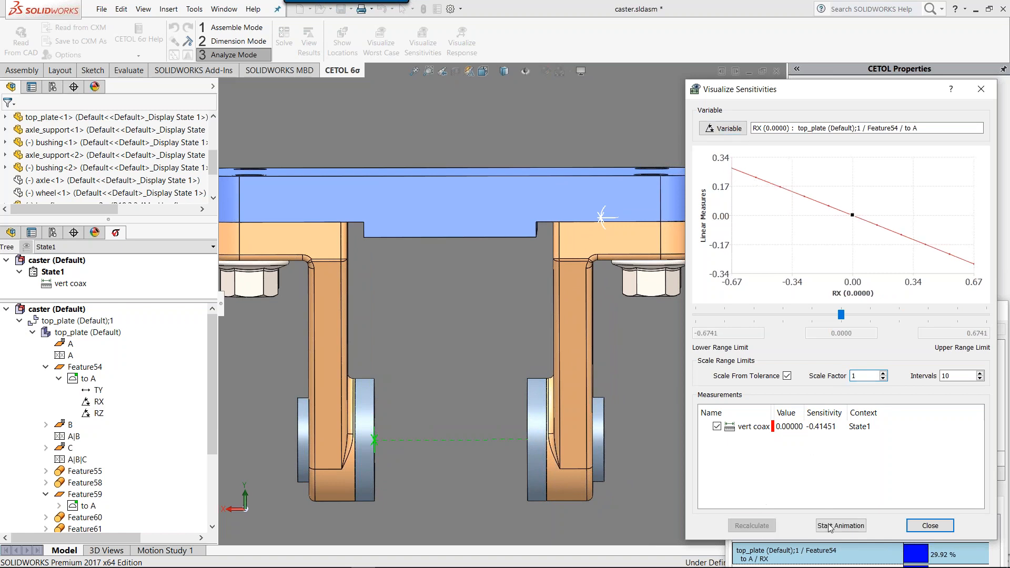
{"action": "left_click", "coordinate": [845, 528]}
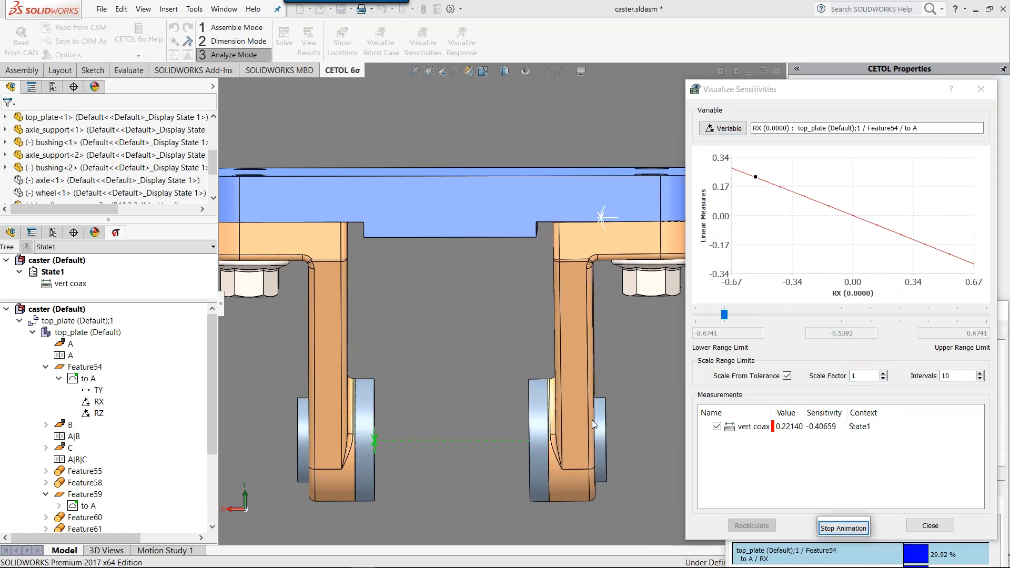
{"action": "left_click", "coordinate": [844, 529]}
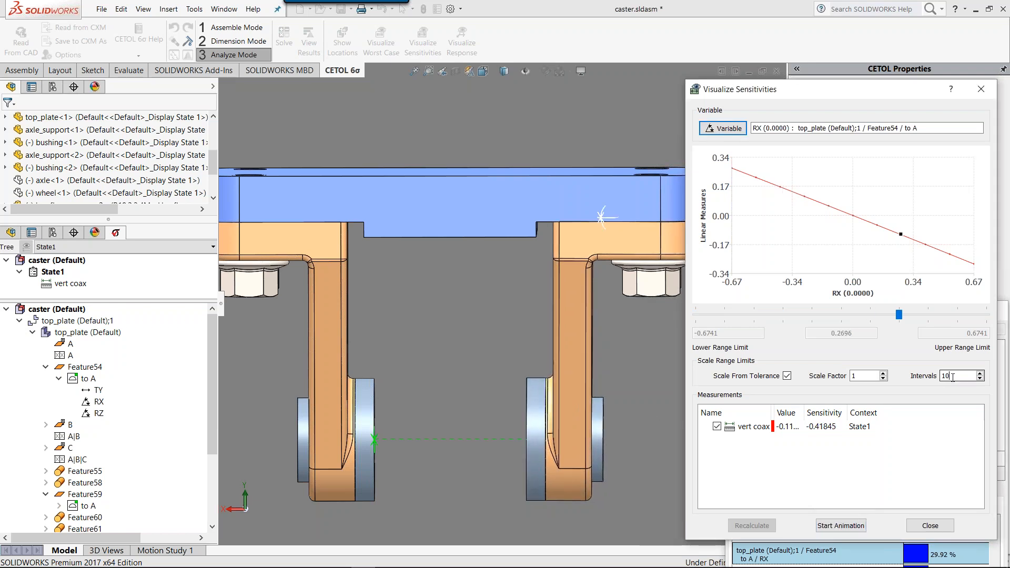
- Set the sensitivity intervals to 2, recalculate the plot, and close the sensitivity visualization
{"action": "key", "text": "Delete"}
{"action": "key", "text": "Delete"}
{"action": "type", "text": "2"}
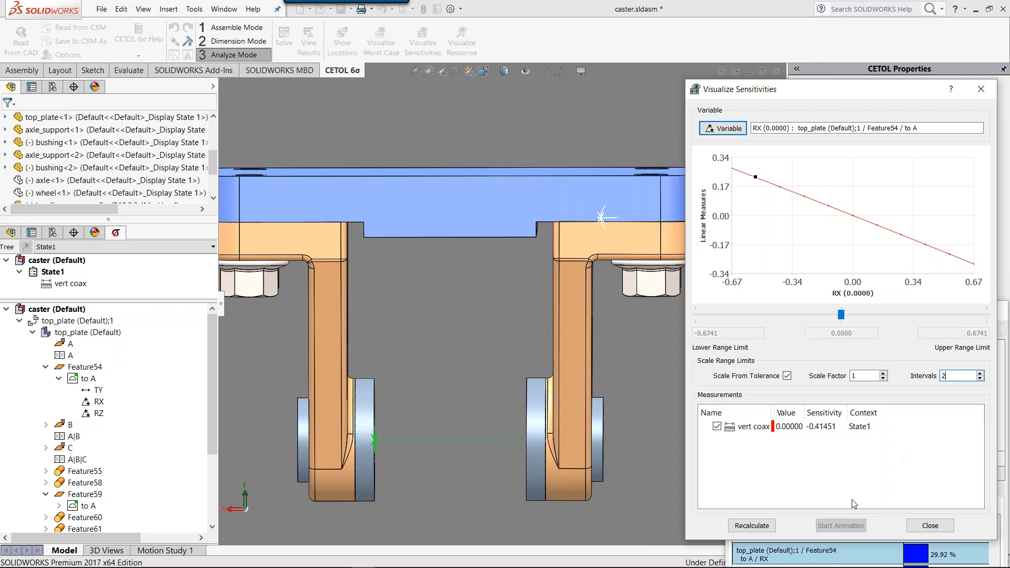
{"action": "left_click", "coordinate": [762, 526]}
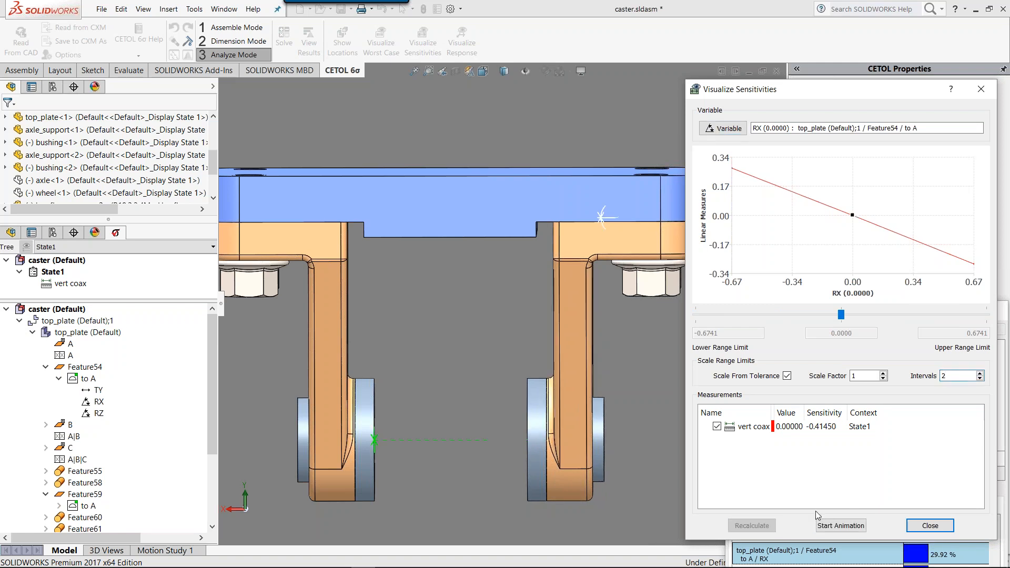
{"action": "left_click", "coordinate": [929, 525]}
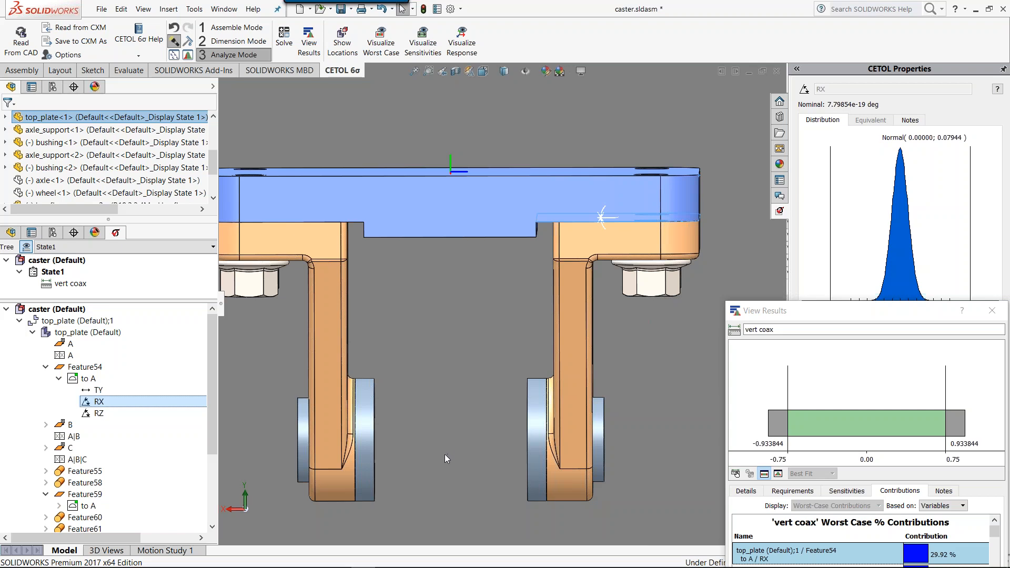
- Review the measurement types offered for vert coax without changing the type, and close its results window
{"action": "left_click", "coordinate": [70, 283]}
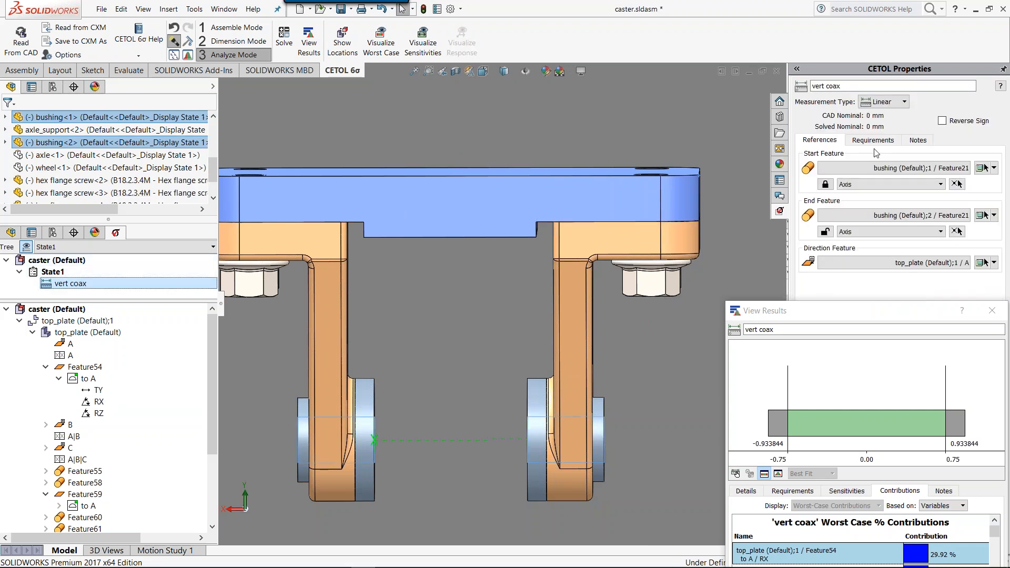
{"action": "left_click", "coordinate": [904, 101]}
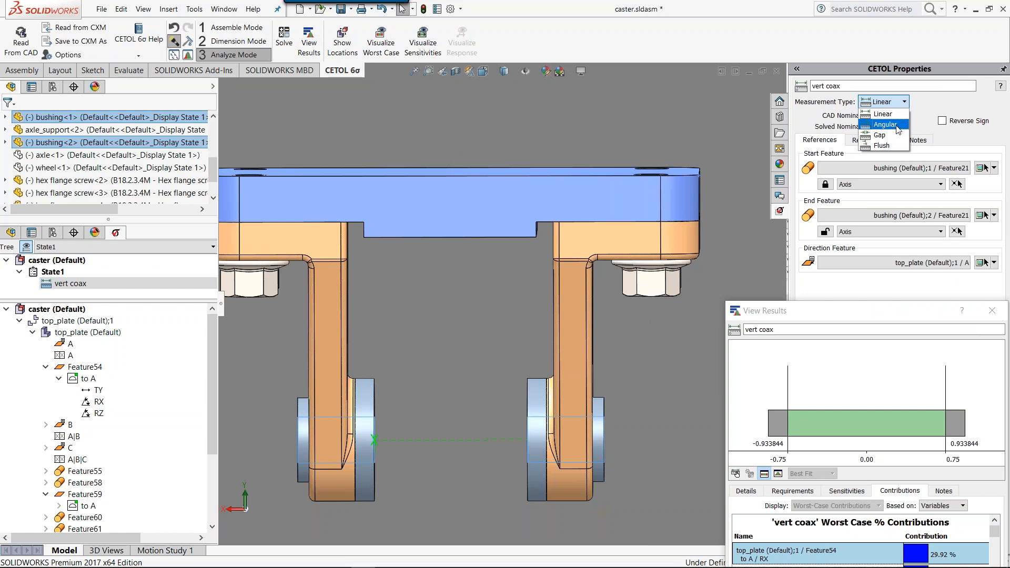
{"action": "left_click", "coordinate": [922, 99]}
{"action": "left_click_drag", "start_coordinate": [894, 311], "coordinate": [686, 144]}
{"action": "left_click", "coordinate": [771, 508]}
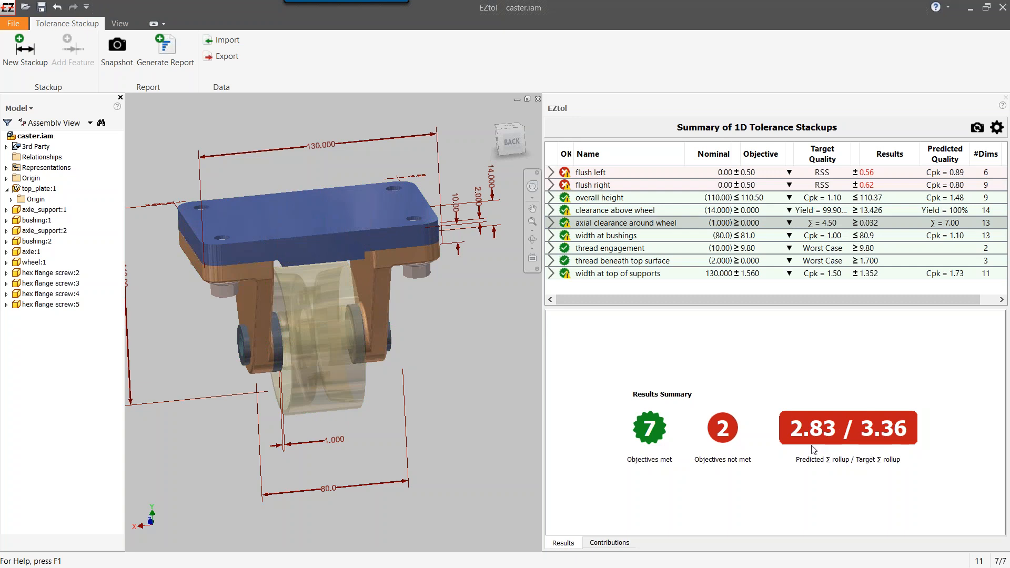
- Display the statistical results for the axial clearance around wheel stackup in EZtol
{"action": "left_click", "coordinate": [697, 228]}
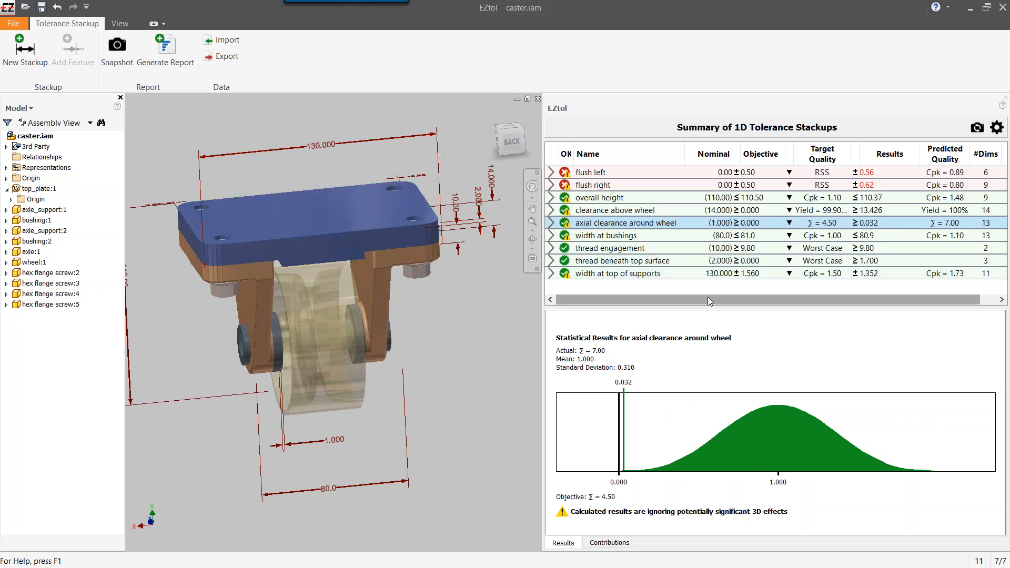
{"action": "left_click", "coordinate": [657, 290]}
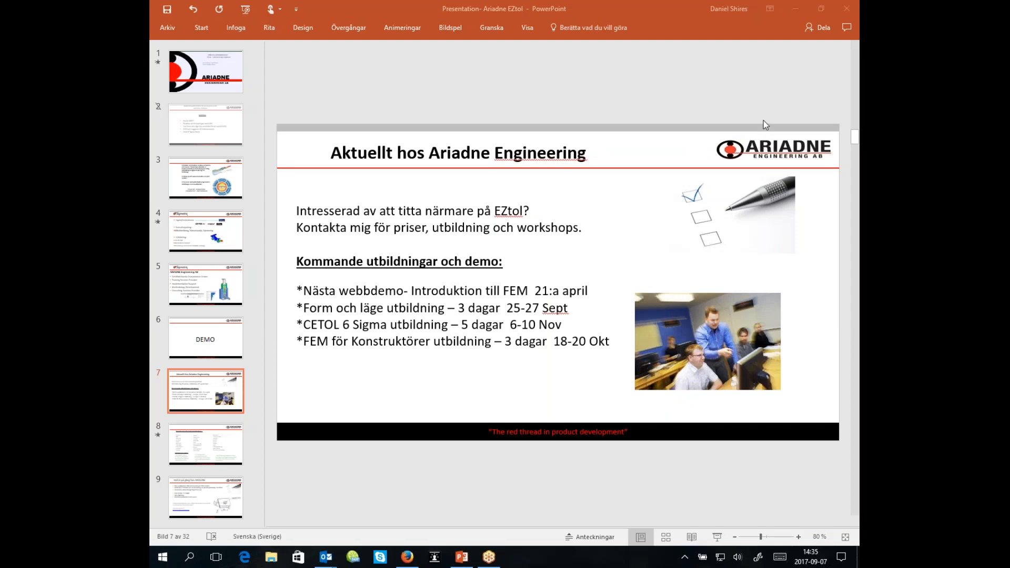
{"action": "left_click", "coordinate": [738, 88]}
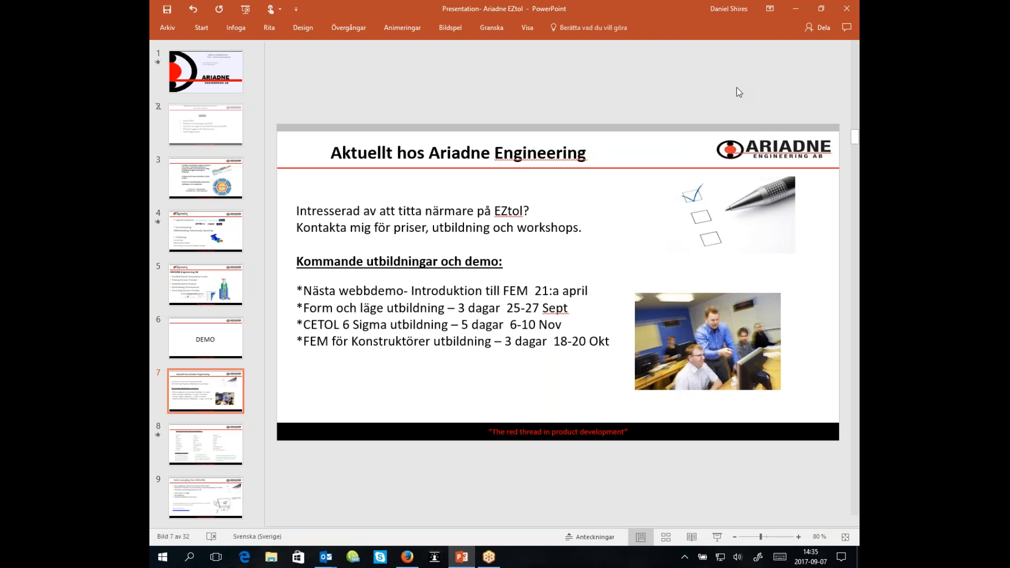
{"action": "left_click", "coordinate": [796, 307]}
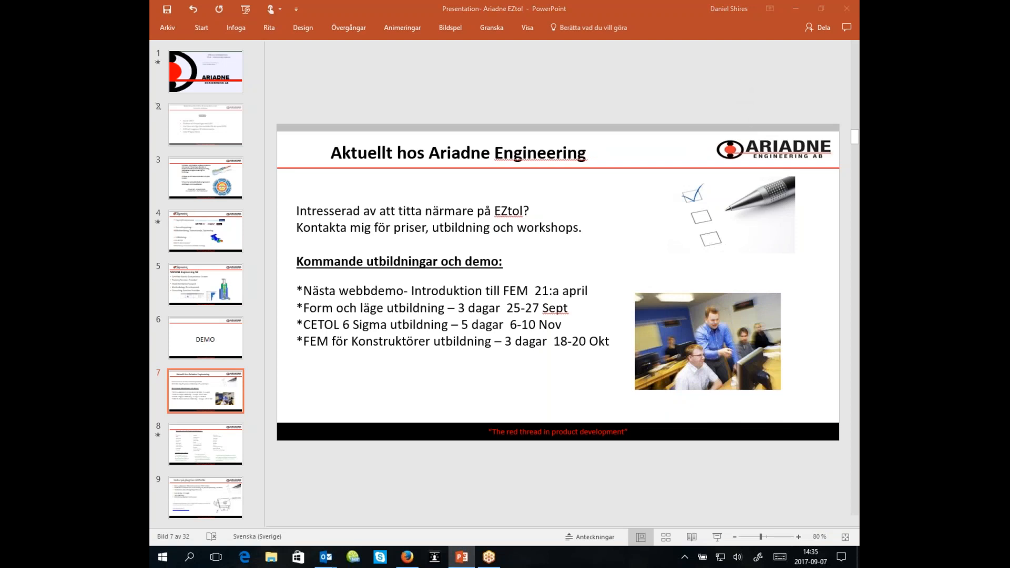